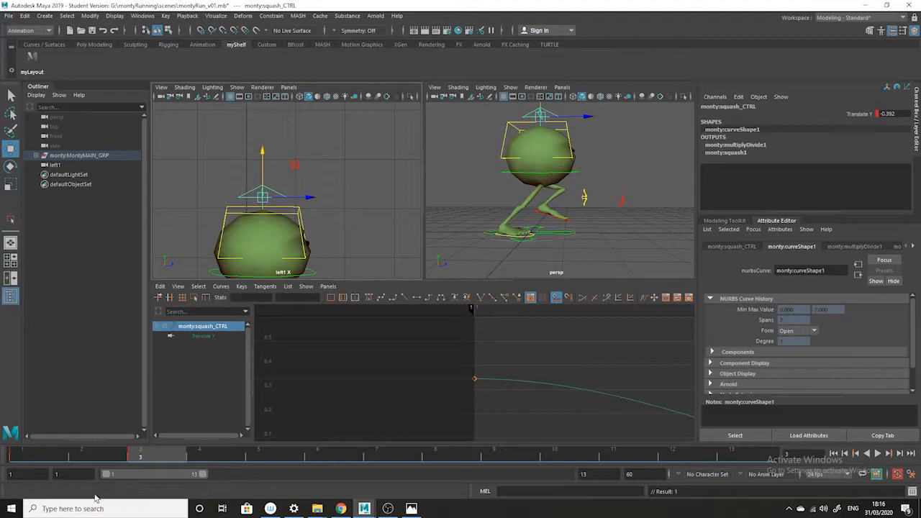
- Stretch the body with the squash control at frame 5, keying Translate Y at 0.307, and preview the playback
drag(148, 456, 259, 456)
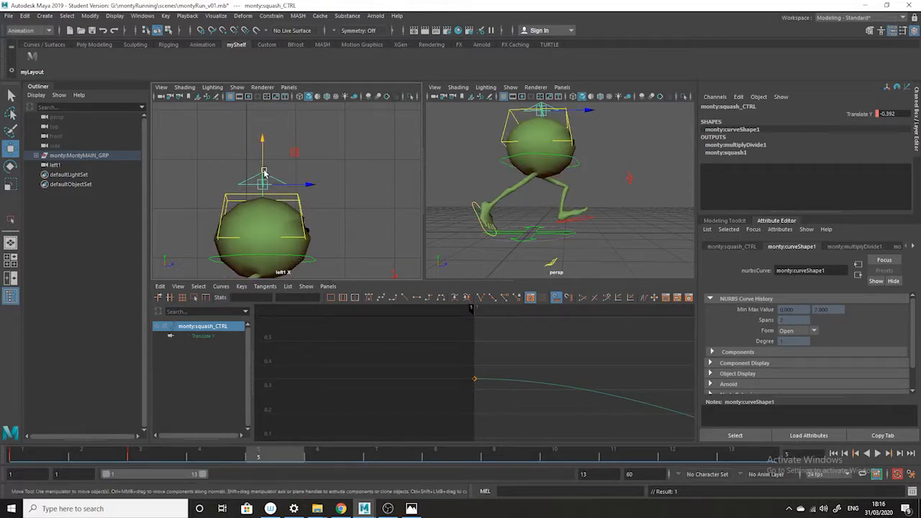
drag(262, 163, 263, 154)
alt+middle_drag(565, 394, 370, 376)
scroll(432, 373, down, 10)
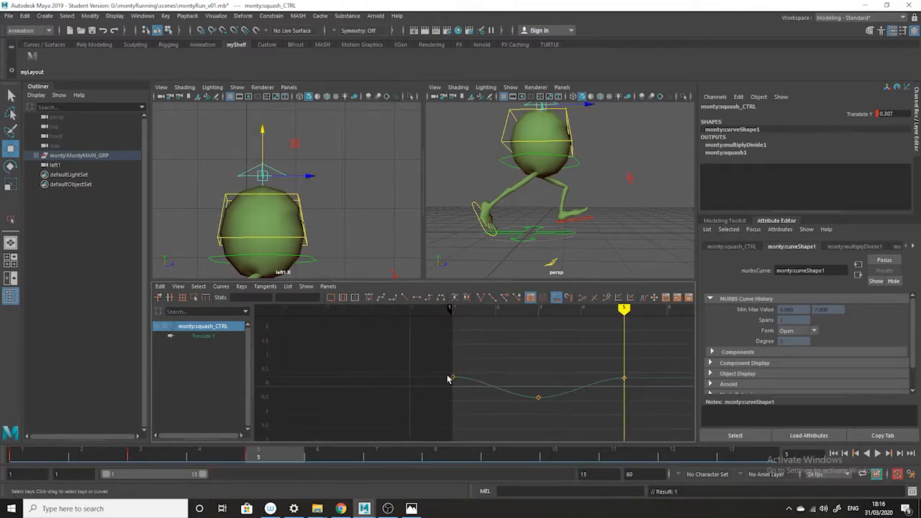
key(alt+v)
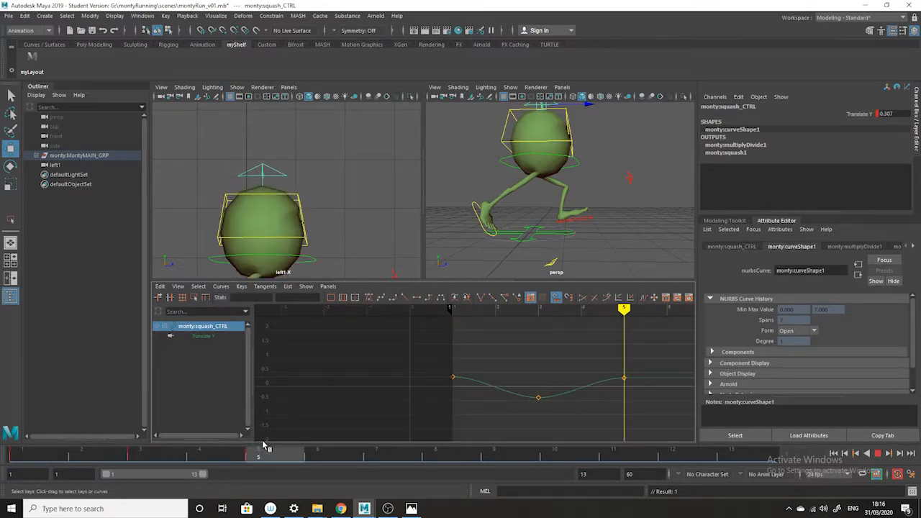
key(alt+v)
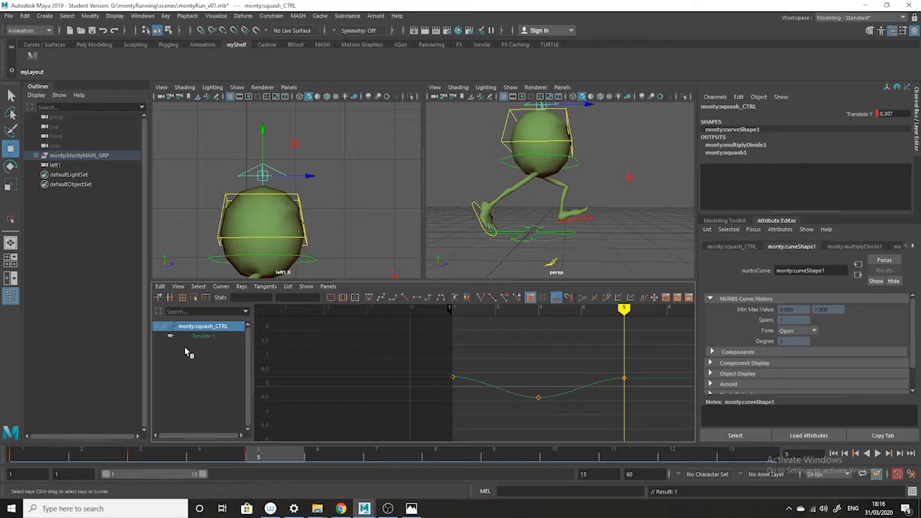
- Using the root control's Translate Y curve as a timing guide, key the squash control's Translate Y at -0.232 on frame 6 and preview it
click(578, 164)
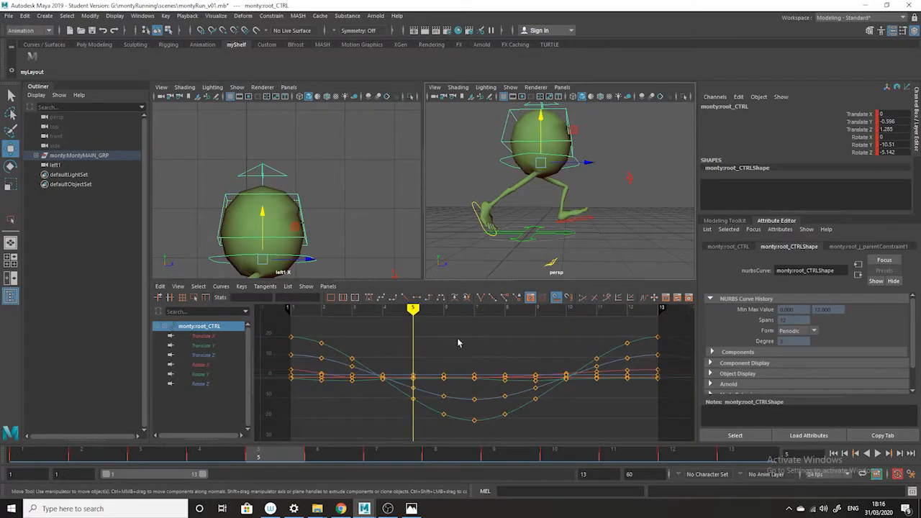
click(211, 347)
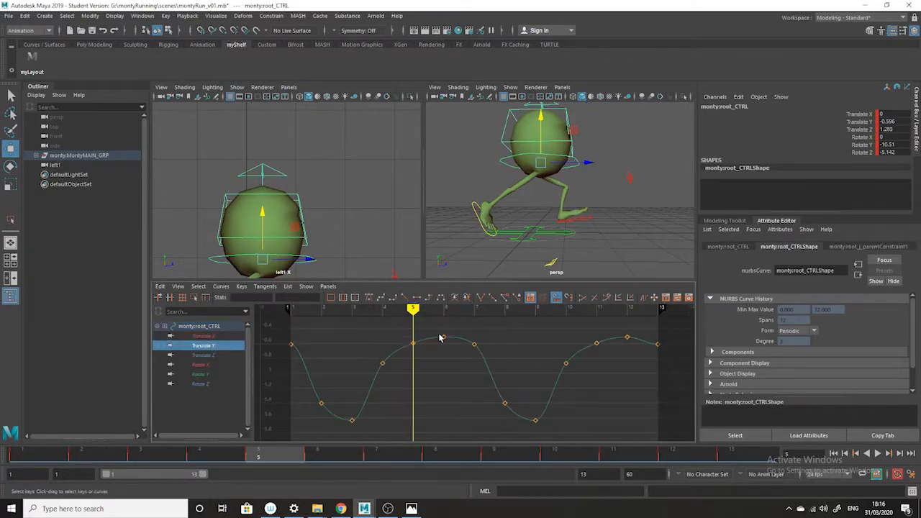
click(384, 454)
click(335, 459)
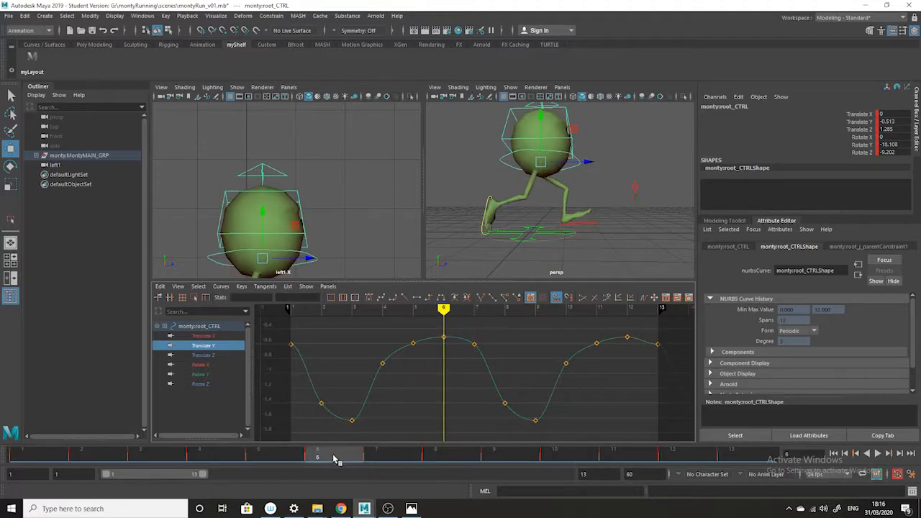
click(292, 187)
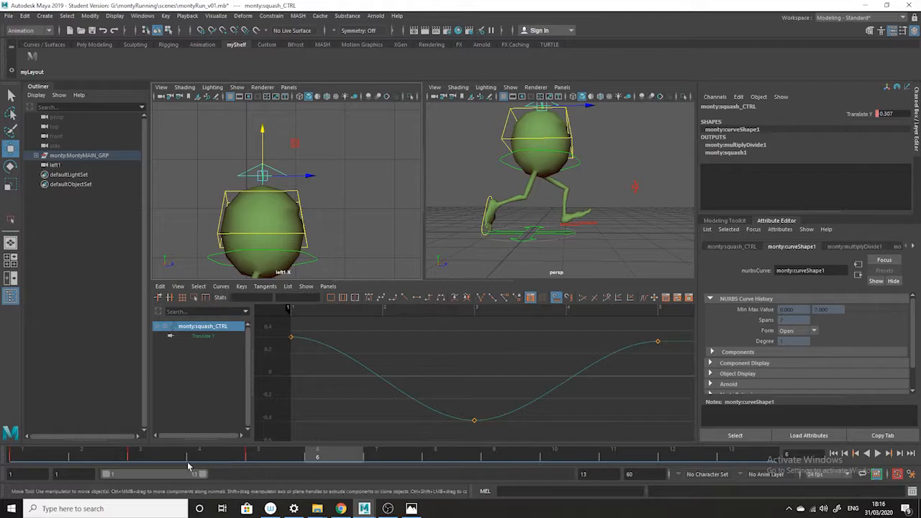
click(206, 337)
alt+middle_drag(593, 380, 341, 385)
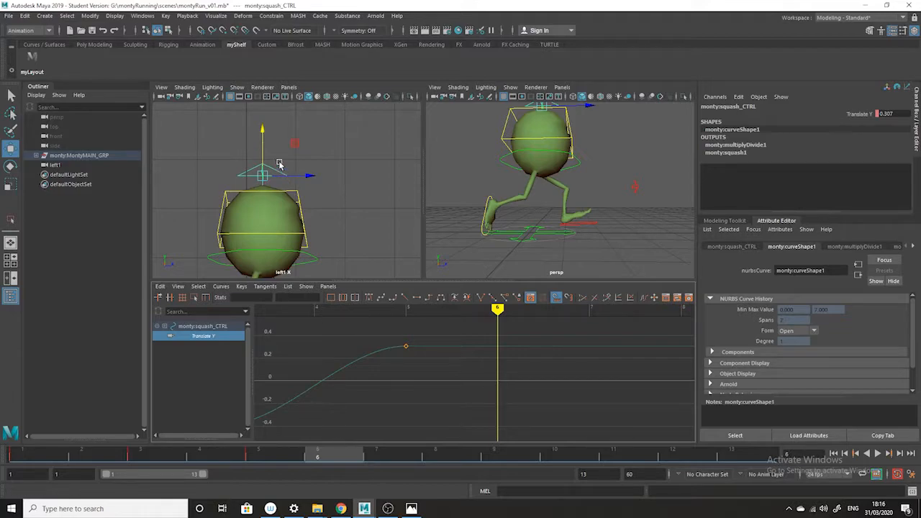
drag(263, 132, 262, 161)
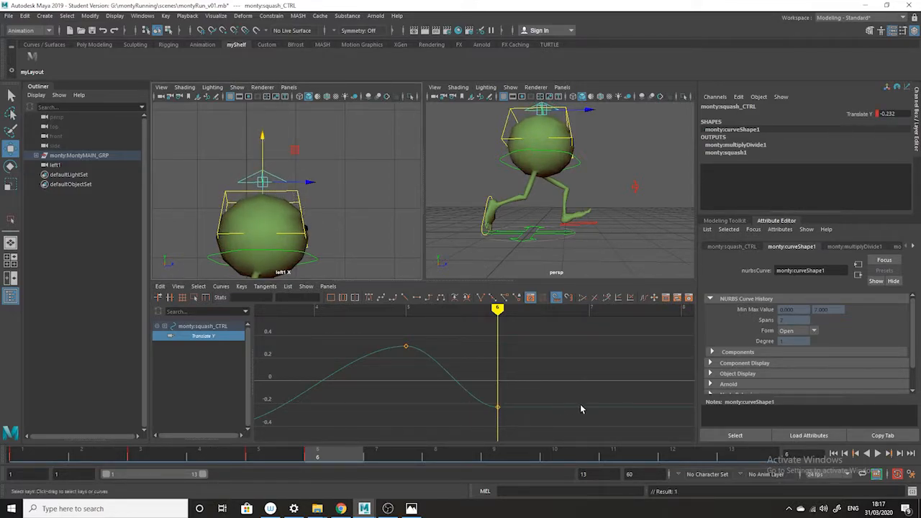
key(a)
drag(493, 377, 471, 398)
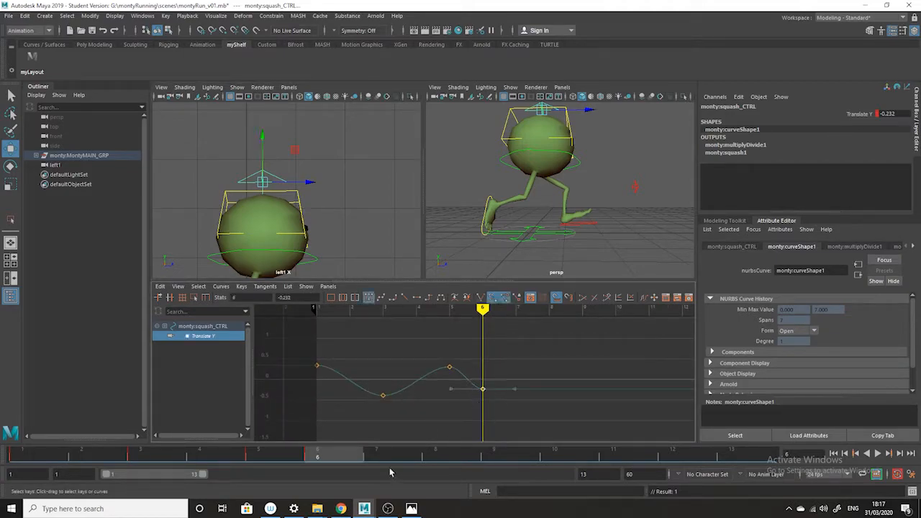
key(alt+v)
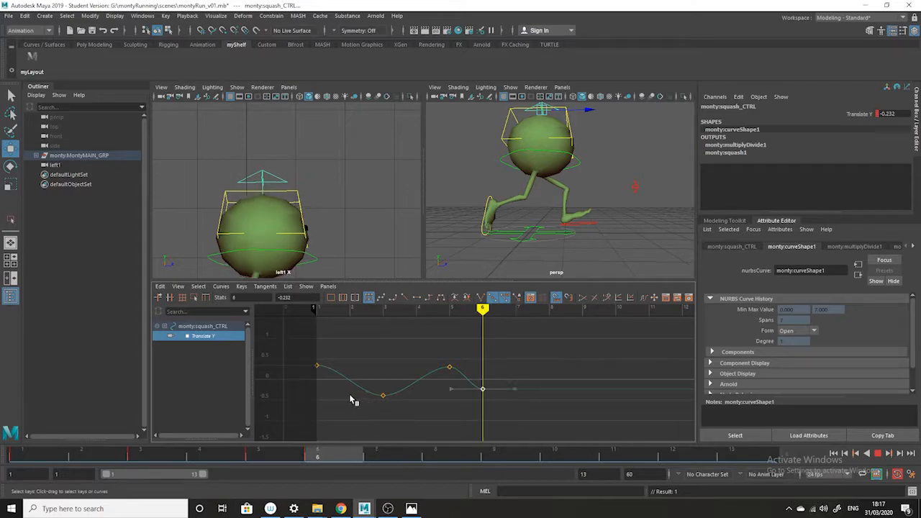
key(alt+v)
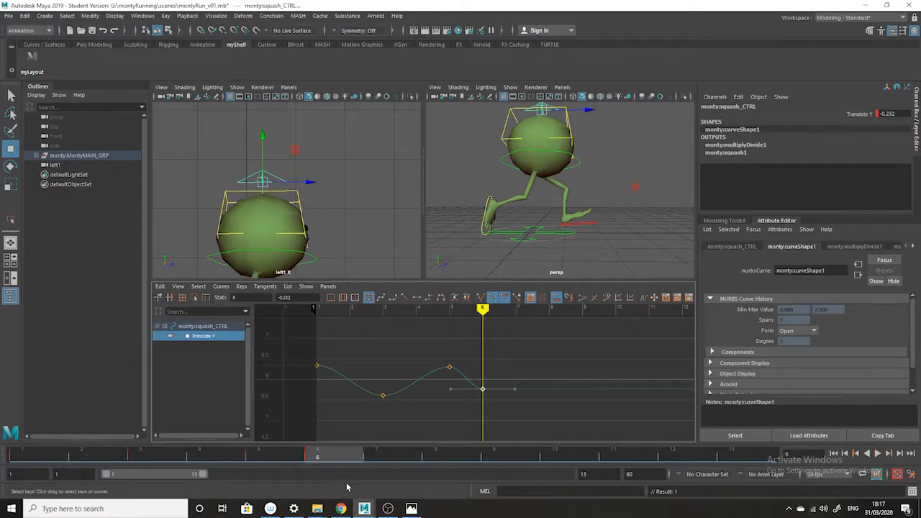
- Examine the root control's Translate Y curve against the character's poses at frames 7 to 10 and frame 1
mouse_move(394, 512)
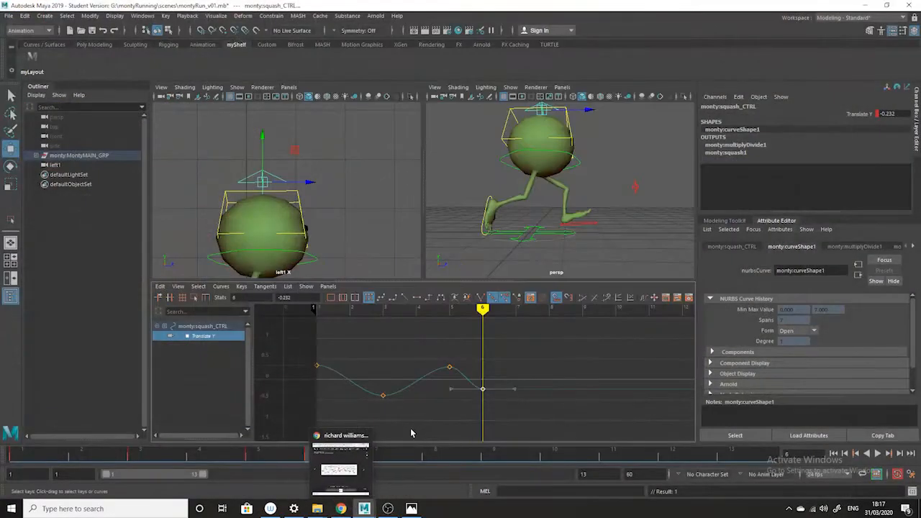
click(502, 160)
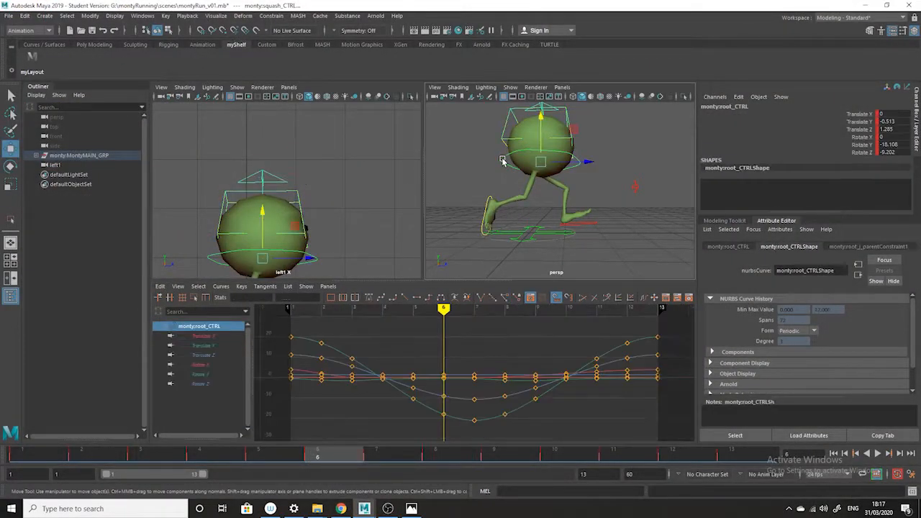
click(205, 346)
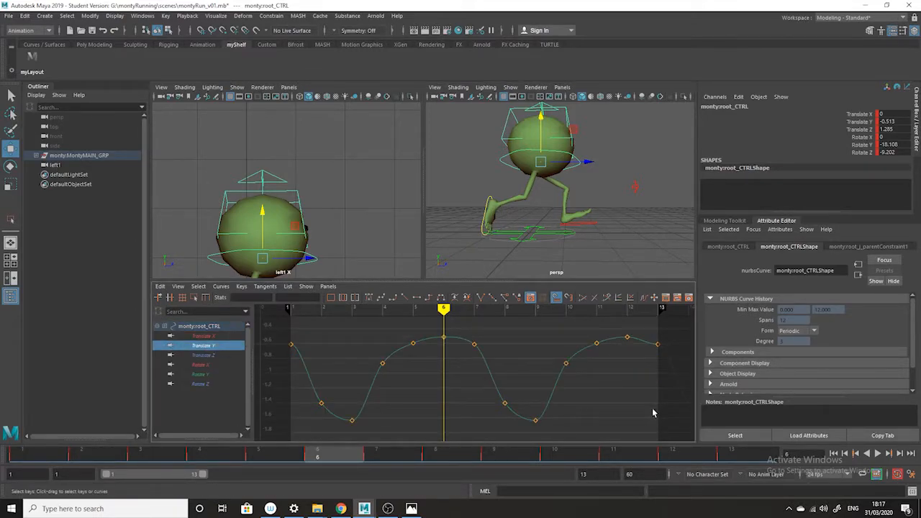
drag(367, 457, 554, 468)
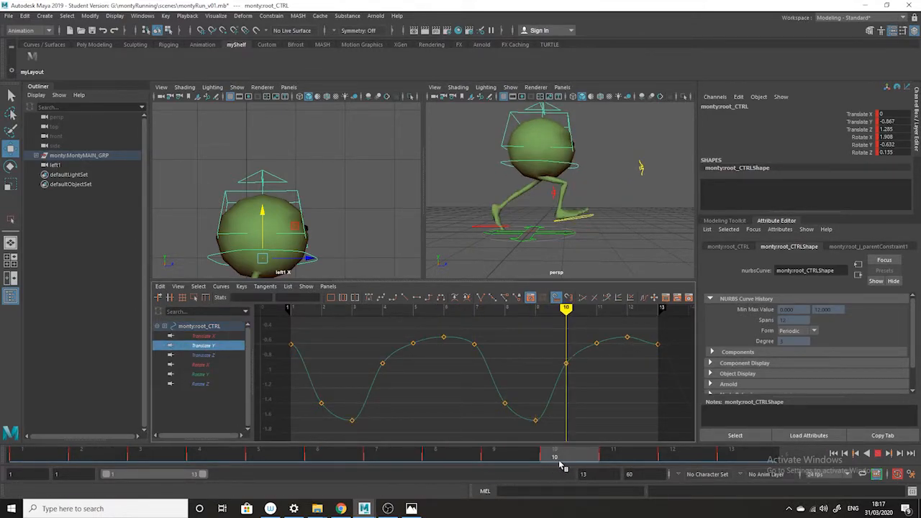
click(524, 456)
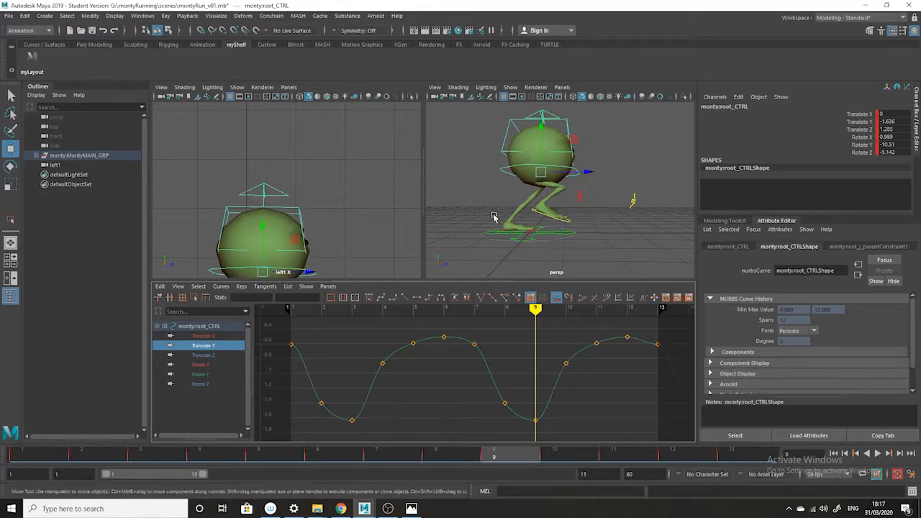
click(451, 458)
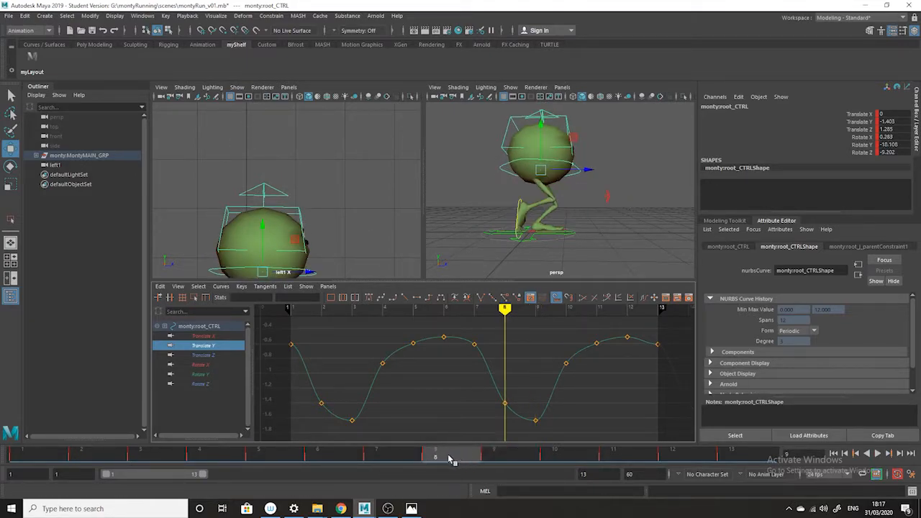
click(421, 462)
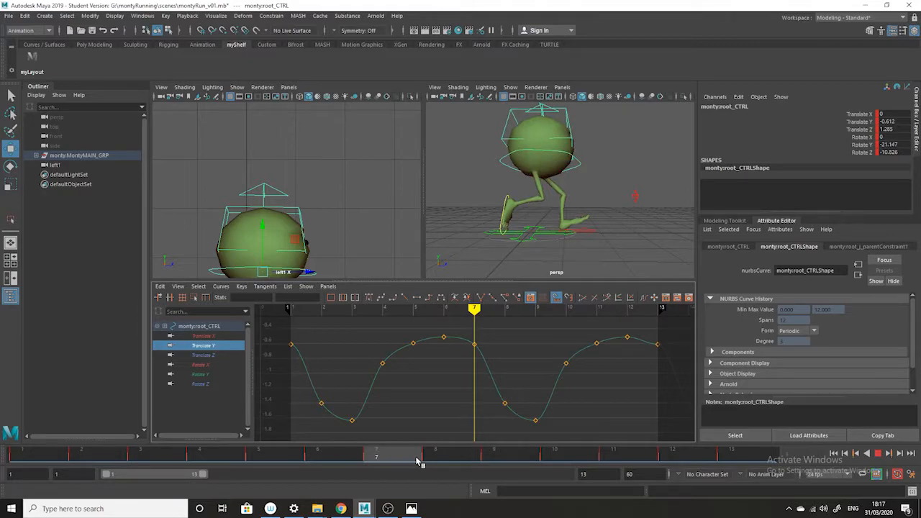
click(427, 462)
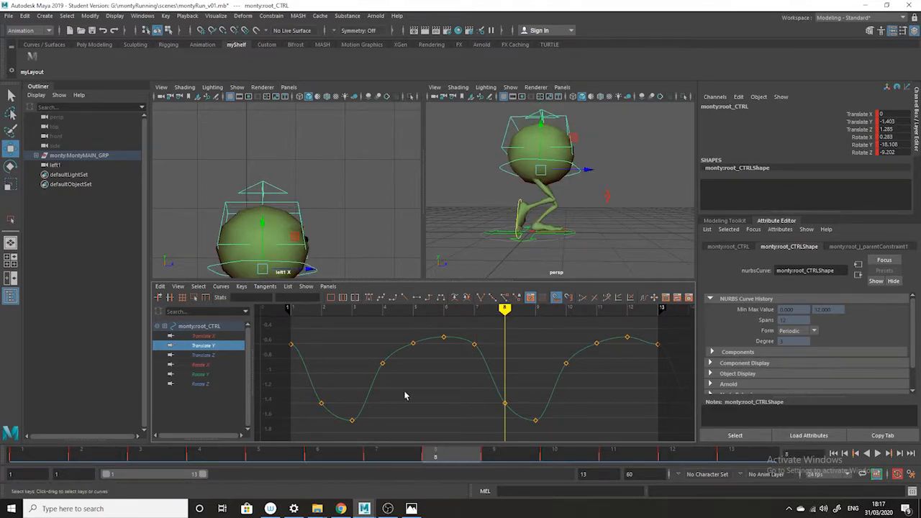
click(383, 456)
click(46, 456)
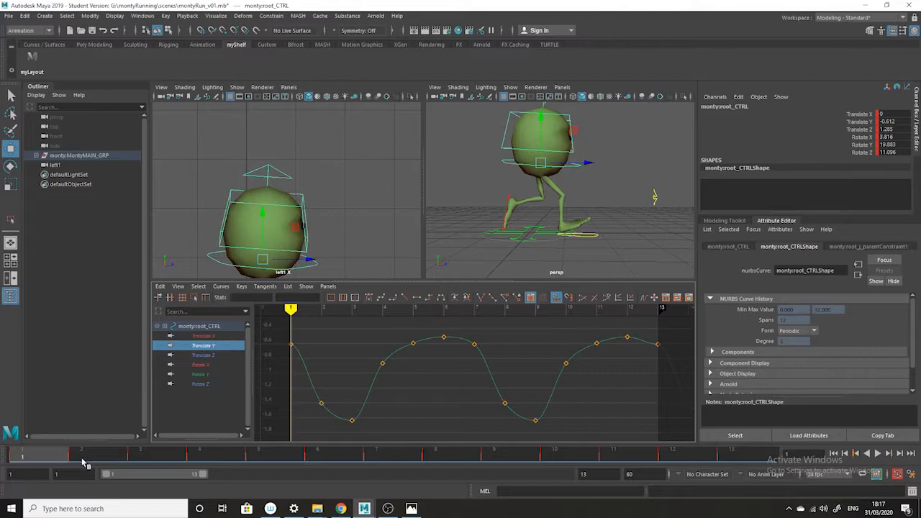
- Key the squash control's Translate Y at 0.189 on frame 7 and play back the animation
click(400, 459)
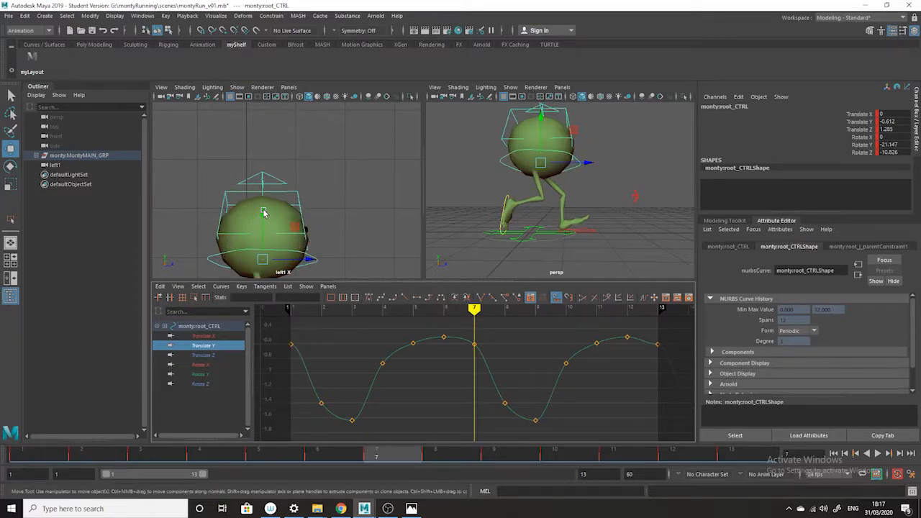
click(272, 177)
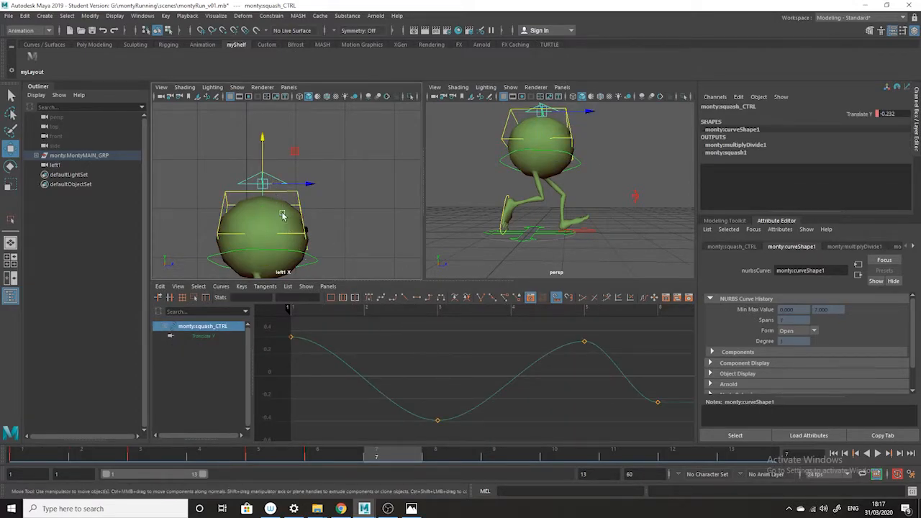
drag(261, 142, 260, 135)
alt+middle_drag(540, 357, 441, 354)
key(alt+v)
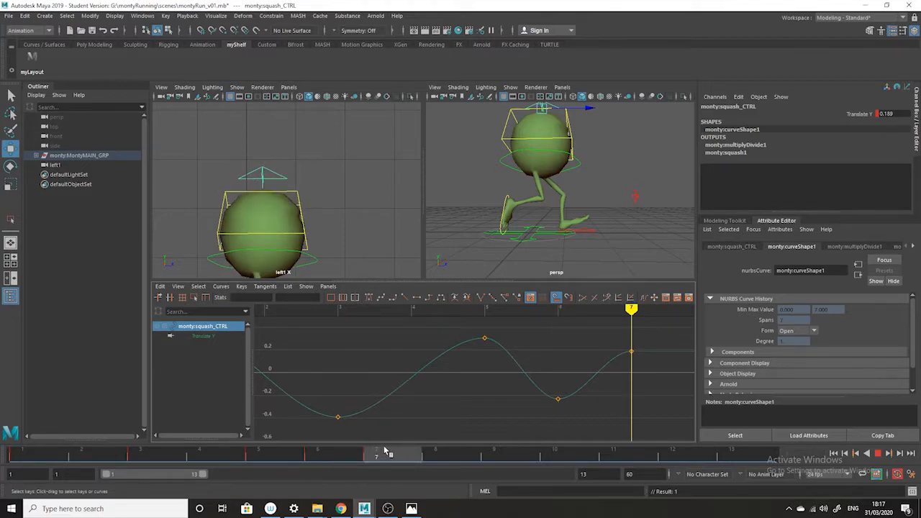
key(f)
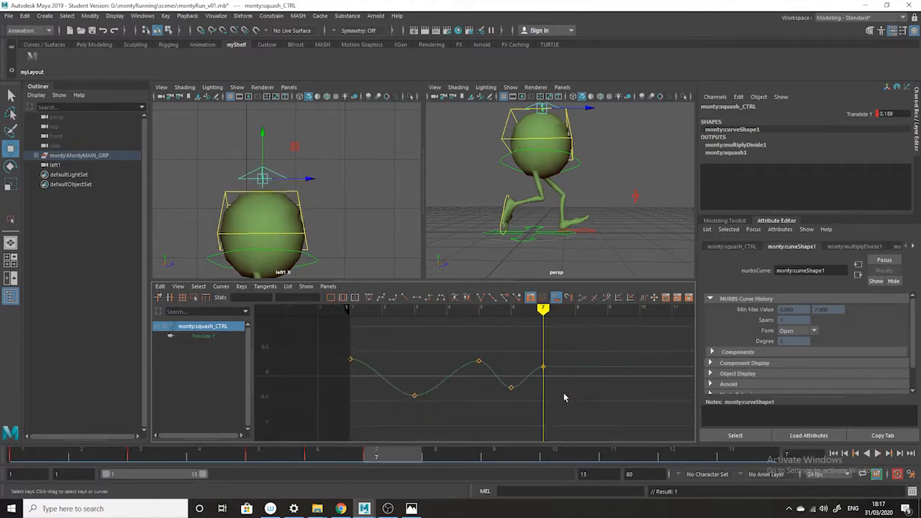
key(alt+v)
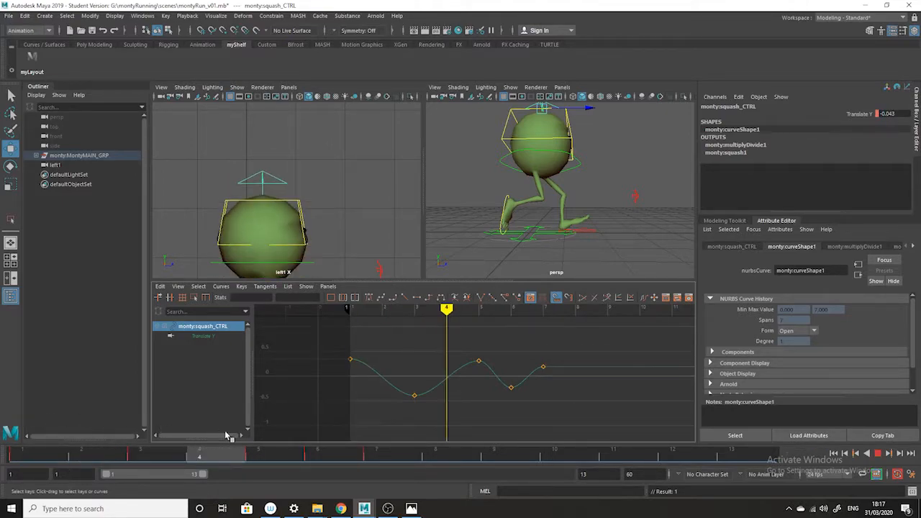
- Raise the squash control's Translate Y key at frame 6 to 0.392 on its animation curve and preview the playback
mouse_move(307, 444)
mouse_down()
mouse_move(403, 456)
mouse_move(325, 453)
mouse_move(387, 448)
mouse_move(278, 436)
mouse_move(350, 438)
mouse_move(281, 419)
mouse_move(318, 432)
mouse_up()
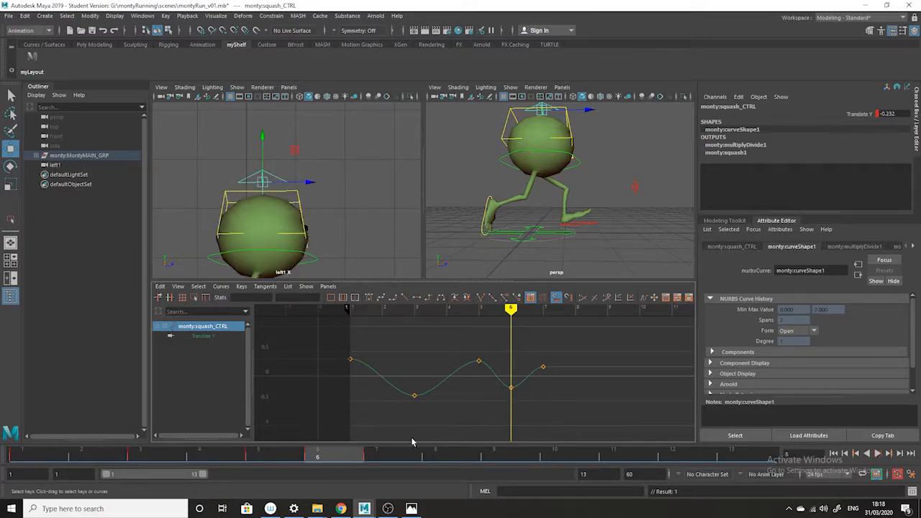
mouse_move(342, 460)
mouse_down()
mouse_move(22, 415)
mouse_move(321, 422)
mouse_up()
mouse_move(323, 456)
mouse_down()
mouse_move(283, 457)
mouse_move(315, 458)
mouse_up()
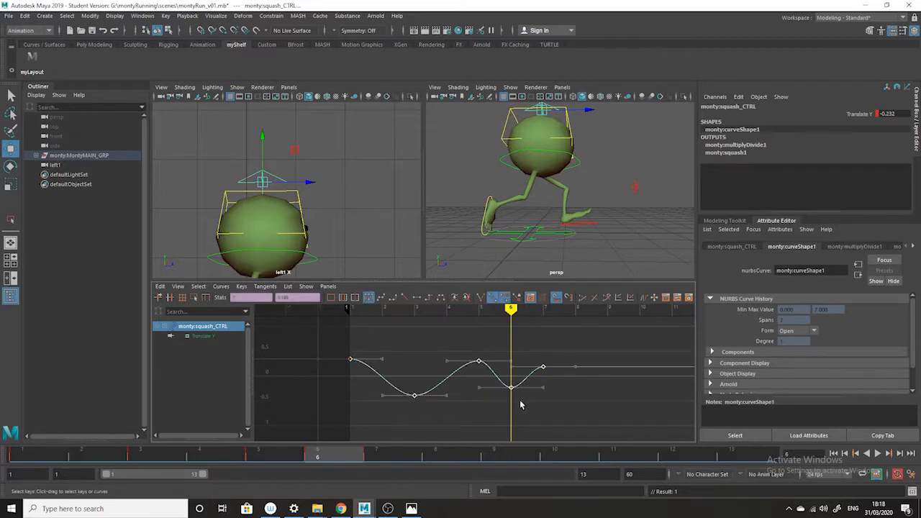
drag(502, 376, 514, 413)
middle_drag(514, 413, 503, 379)
key(a)
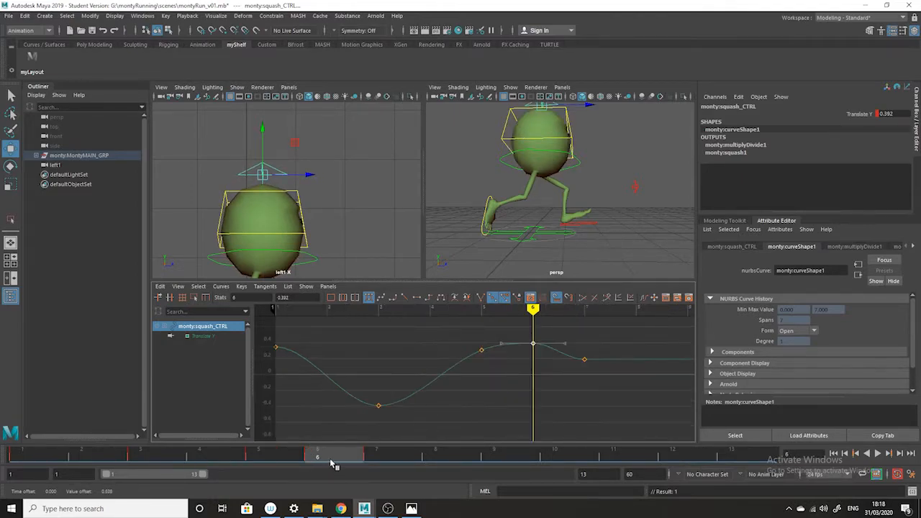
key(alt+v)
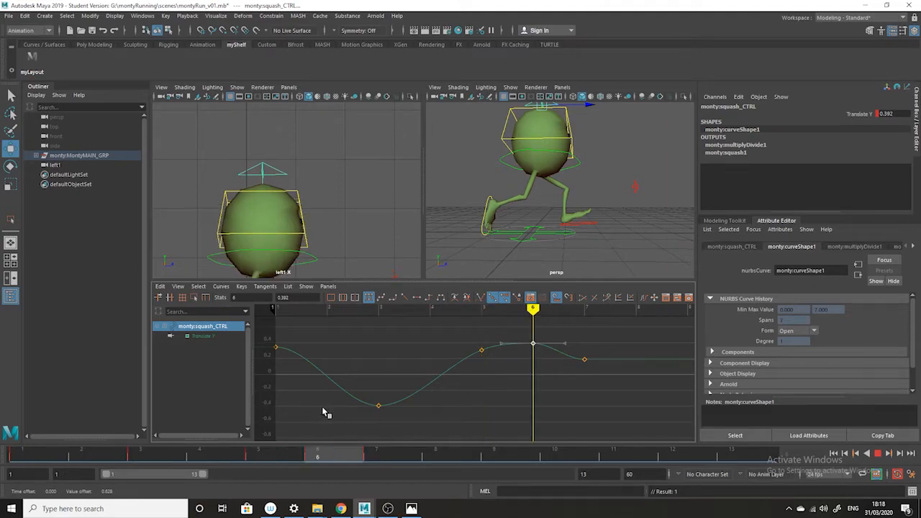
key(Escape)
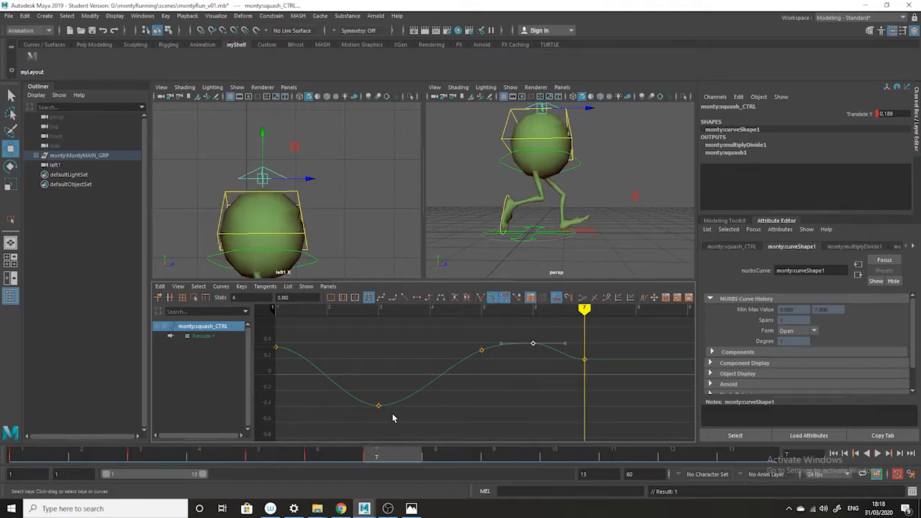
- Squash the body at frame 8 by keying the squash control's Translate Y at -0.234, and play back the animation
click(449, 457)
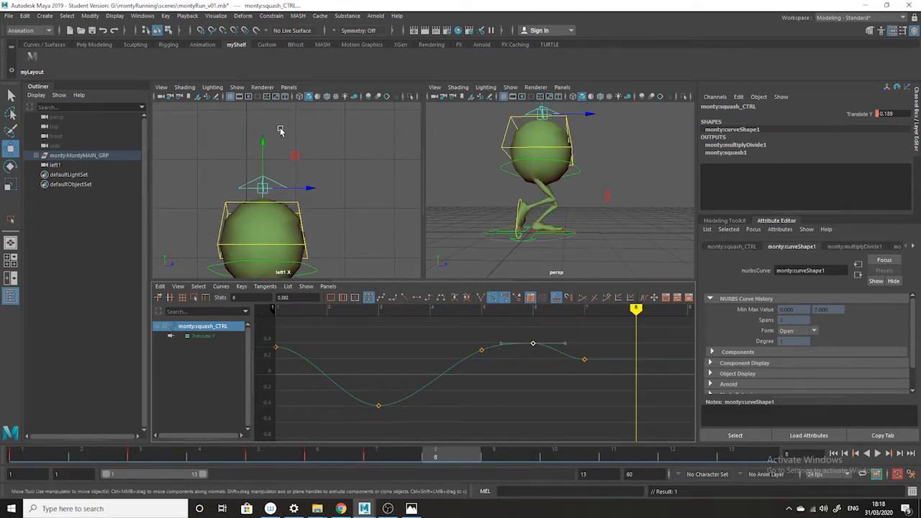
drag(263, 142, 263, 148)
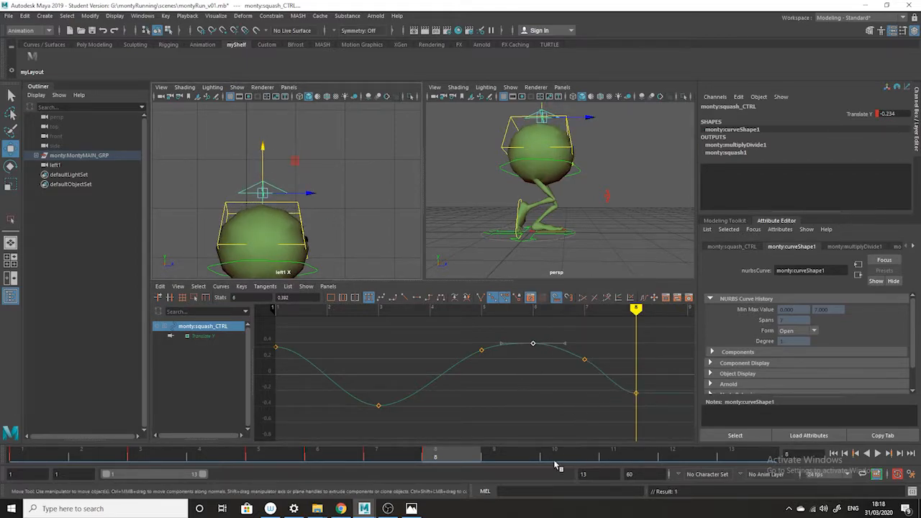
key(alt+v)
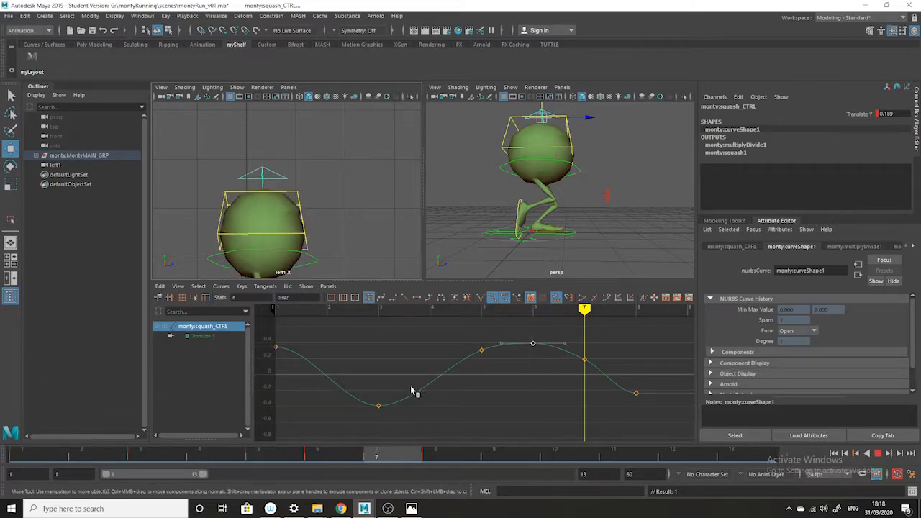
- Lower the squash control's Translate Y key at frame 8 to -0.379 and play back the animation
key(alt+v)
drag(648, 375, 632, 397)
middle_drag(633, 360, 633, 372)
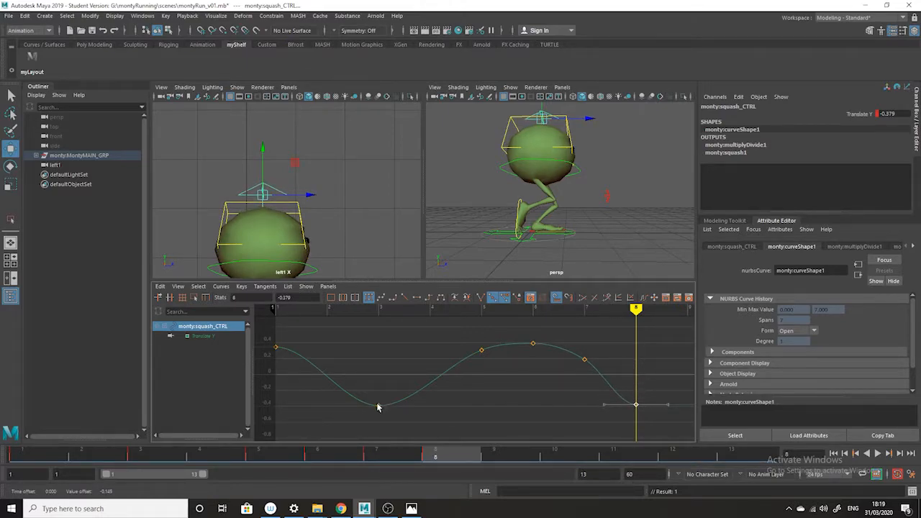
key(alt+v)
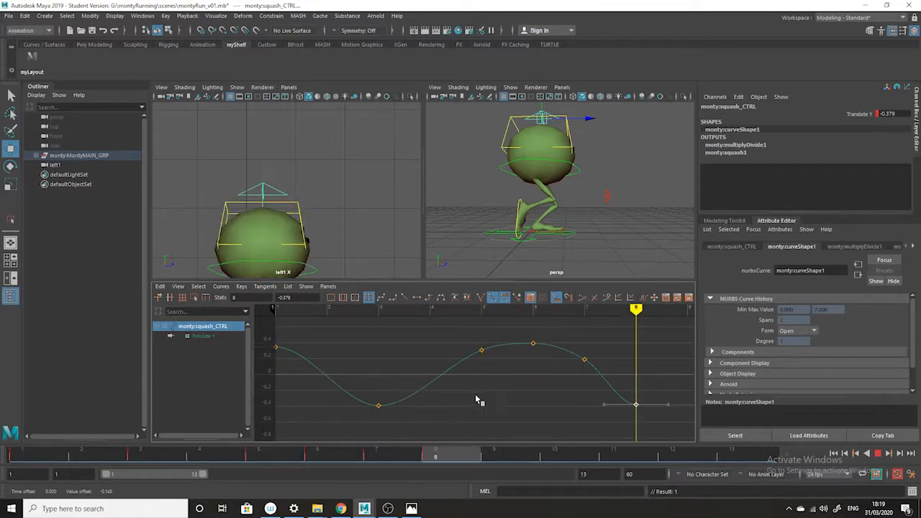
key(alt+v)
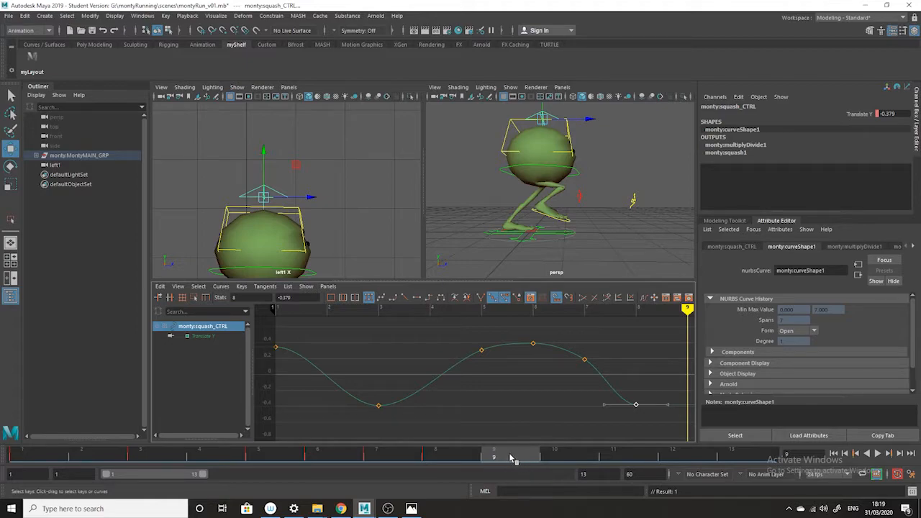
- Copy the squash control's key at frame 1 and paste it onto frame 7
key(alt+shift+v)
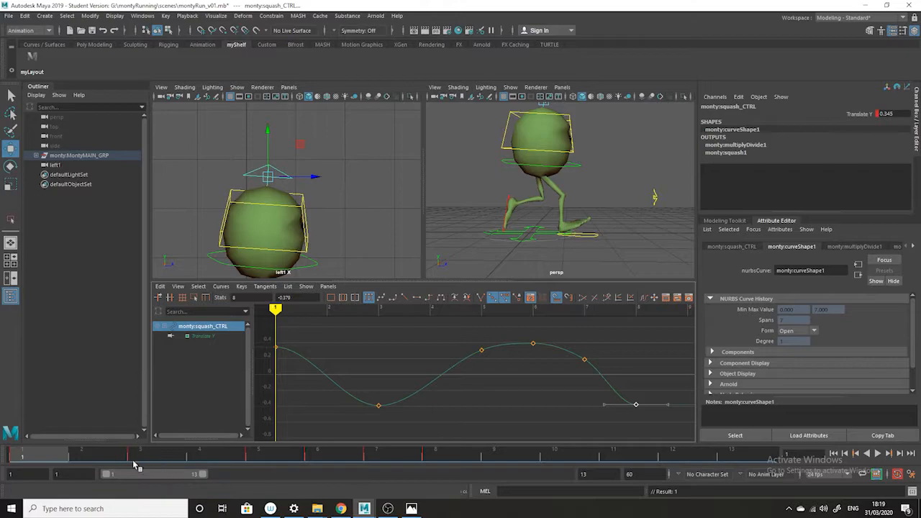
click(134, 452)
key(alt+shift+v)
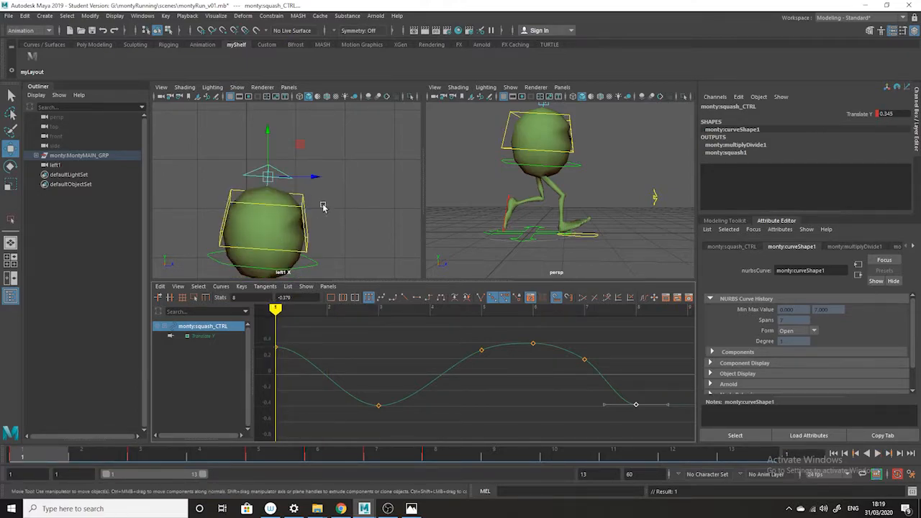
click(392, 455)
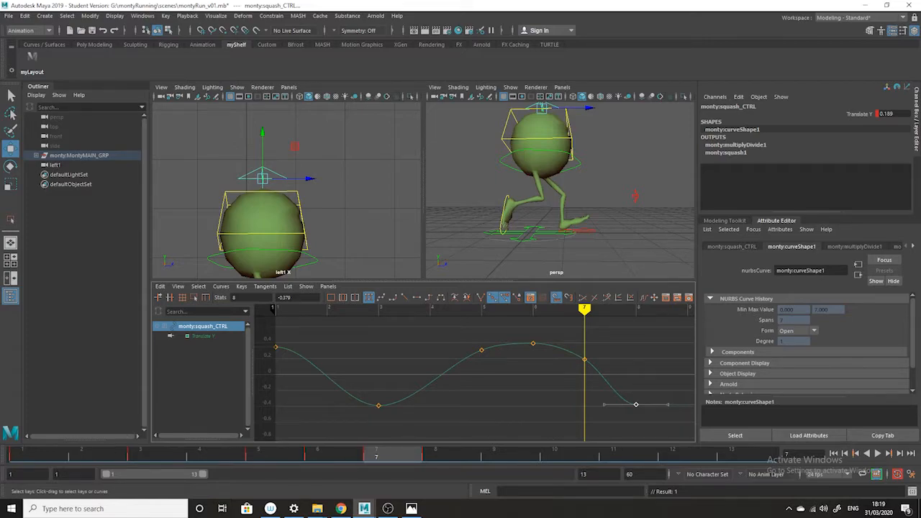
click(31, 455)
right_click(31, 455)
click(57, 304)
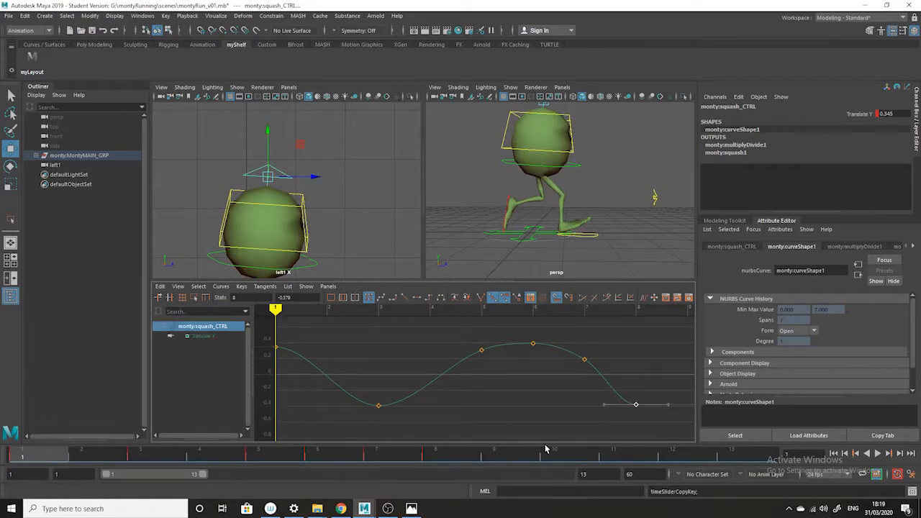
click(377, 454)
right_click(394, 457)
mouse_move(446, 312)
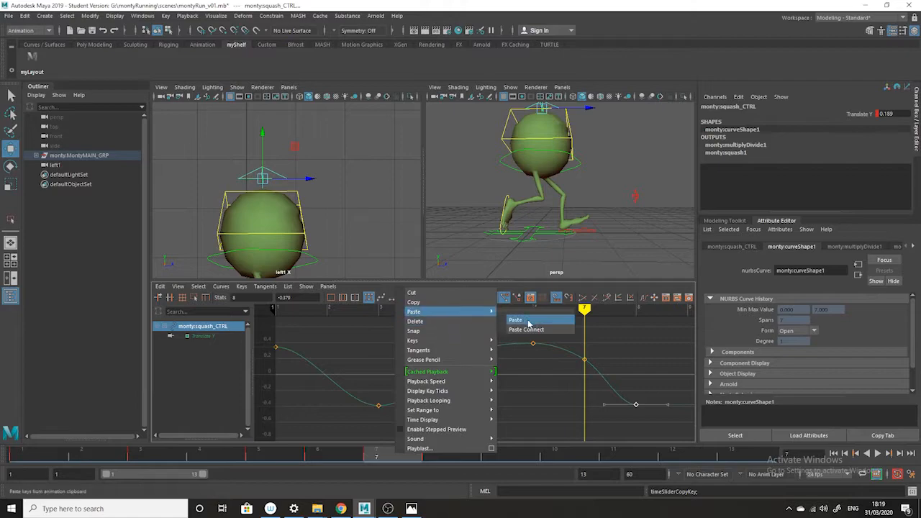
click(528, 321)
drag(313, 330, 251, 357)
middle_drag(585, 327, 584, 335)
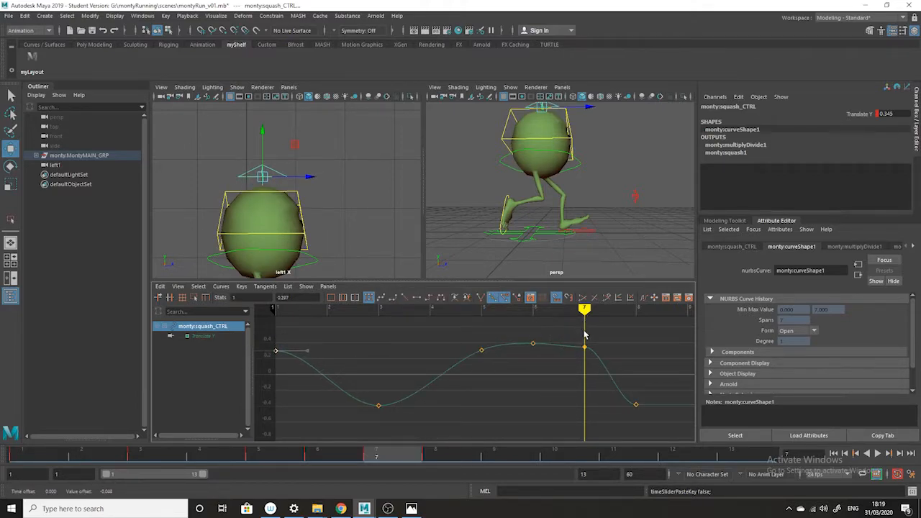
key(ctrl+z)
- Lower the squash control's Translate Y keys at frames 1 and 7 together to 0.236 on the animation curve
click(612, 329)
drag(611, 329, 570, 370)
drag(312, 336, 270, 356)
shift+middle_drag(289, 326, 285, 336)
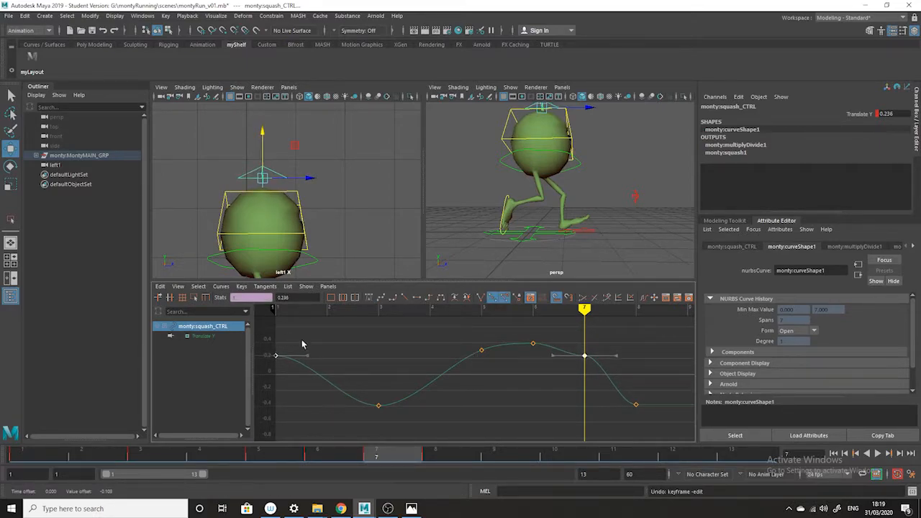
- Angle the frame 7 key's tangent downward and delete the squash control's key at frame 8
drag(627, 349, 606, 369)
middle_drag(619, 345, 616, 360)
click(627, 374)
drag(659, 384, 613, 420)
key(Delete)
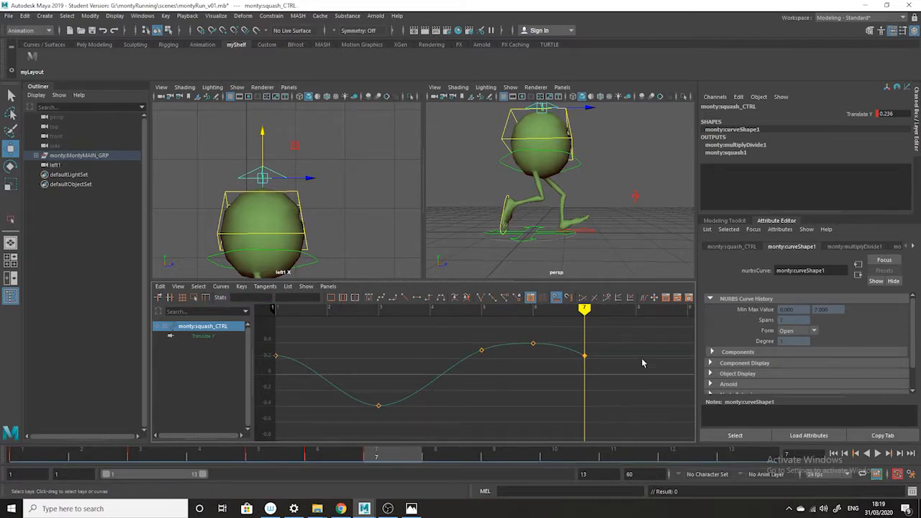
- Set the squash control curve's Post Infinity to Cycle and play back the run cycle, viewing the character from several angles
key(a)
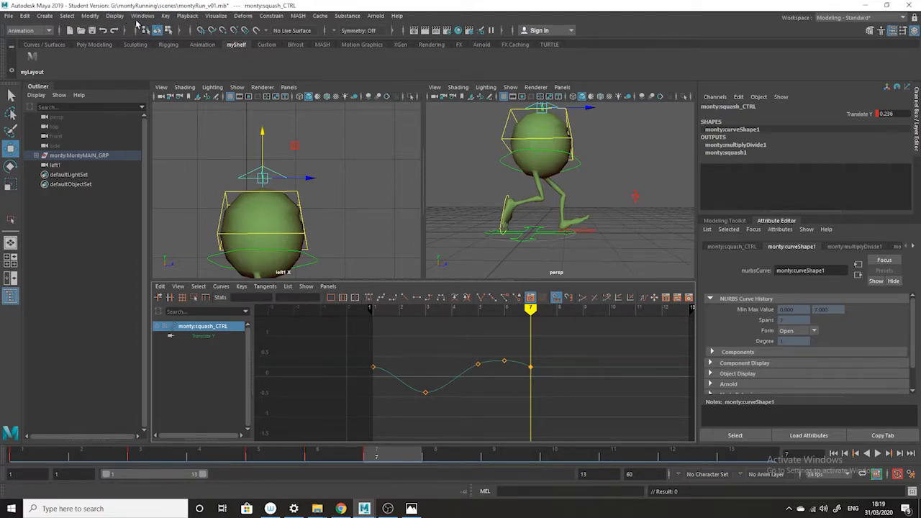
click(221, 286)
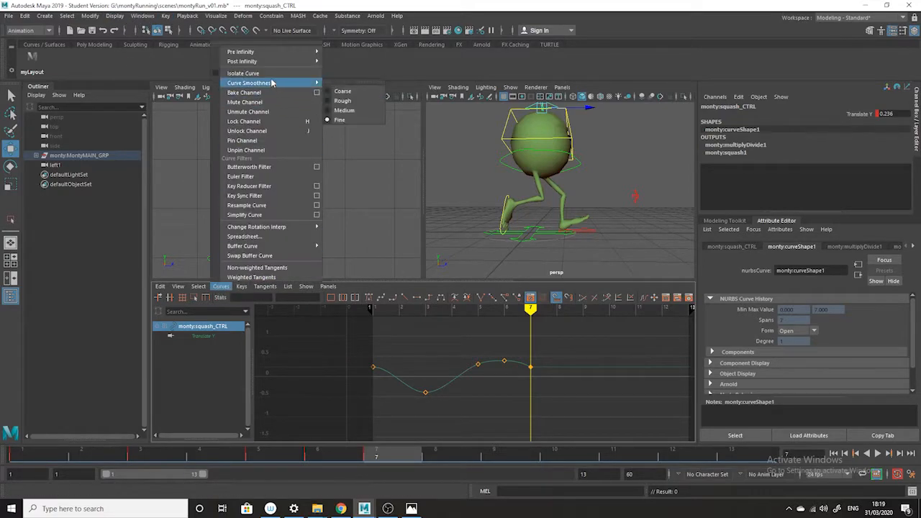
mouse_move(272, 61)
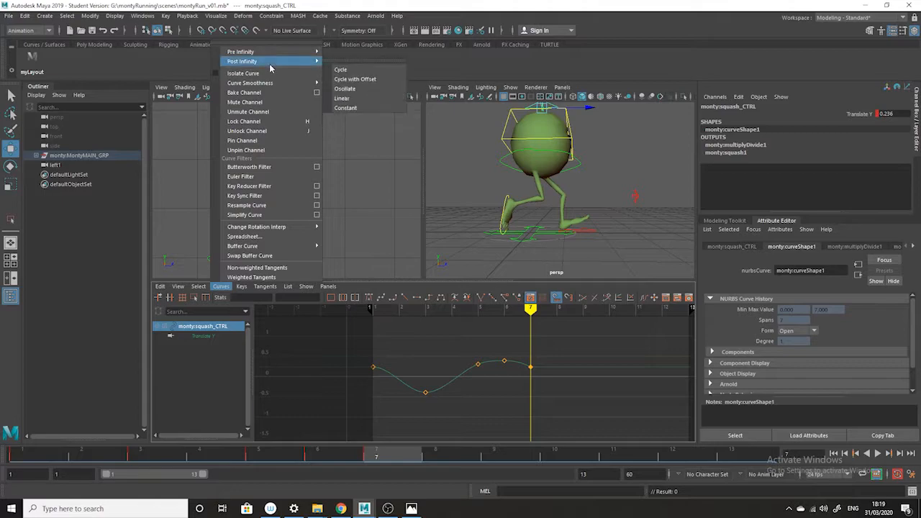
click(392, 71)
drag(517, 383, 518, 383)
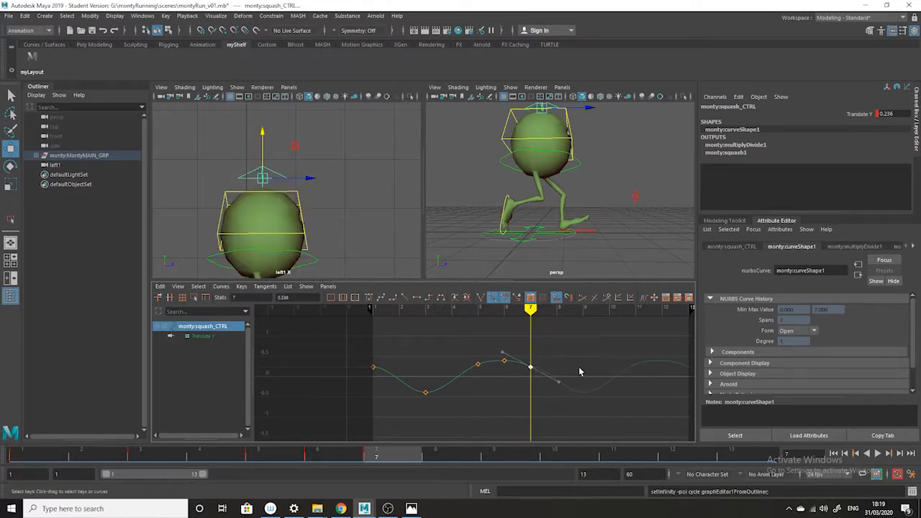
drag(392, 461, 688, 454)
alt+drag(622, 230, 611, 251)
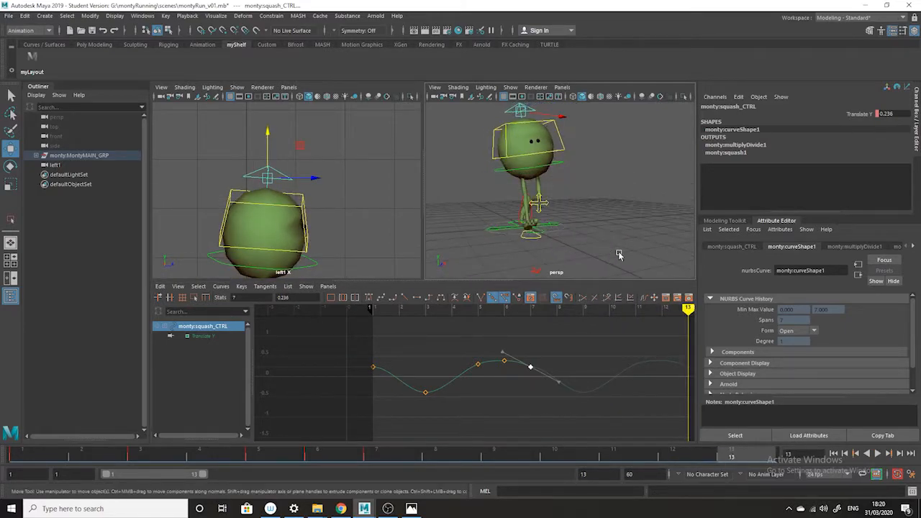
click(878, 454)
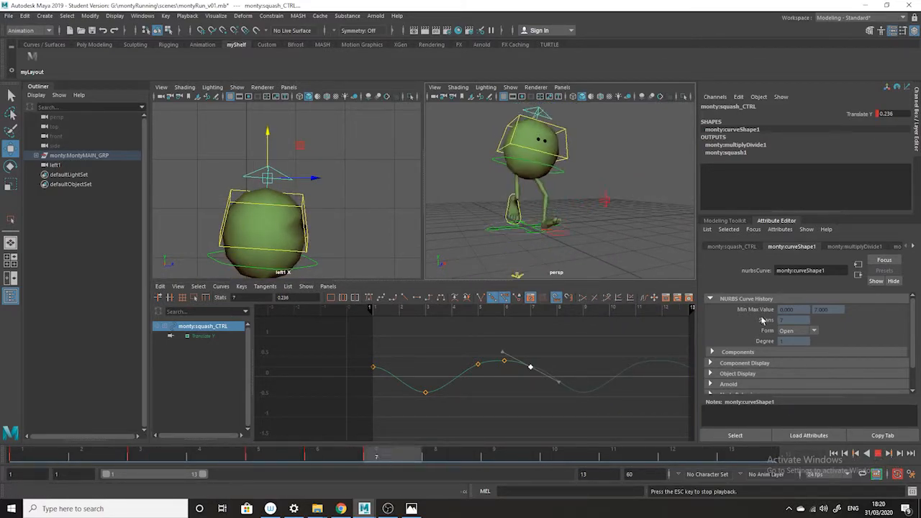
alt+drag(539, 243, 627, 249)
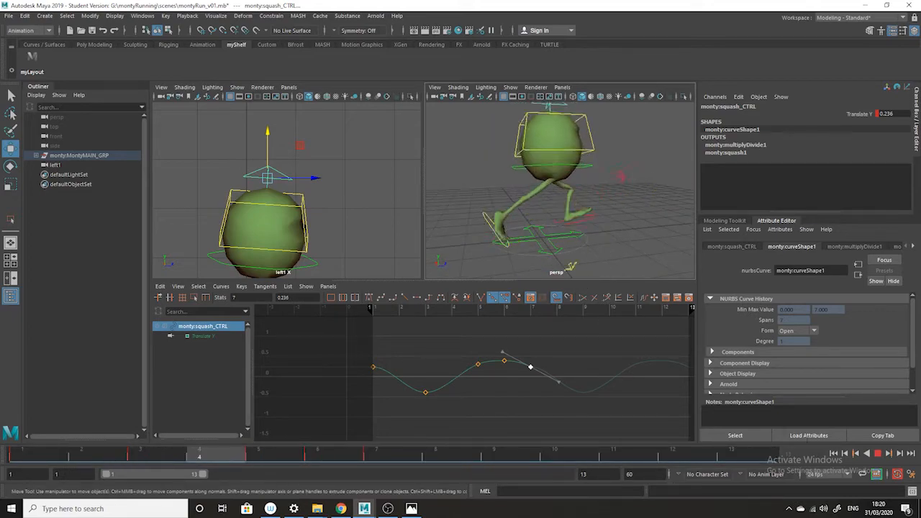
click(878, 455)
- Review the body's shape at frame 2 and key the squash control's Translate Y there at 0.114
alt+middle_drag(520, 404, 530, 424)
alt+shift+right_drag(530, 423, 528, 401)
alt+middle_drag(561, 438, 554, 402)
alt+shift+right_drag(512, 395, 514, 400)
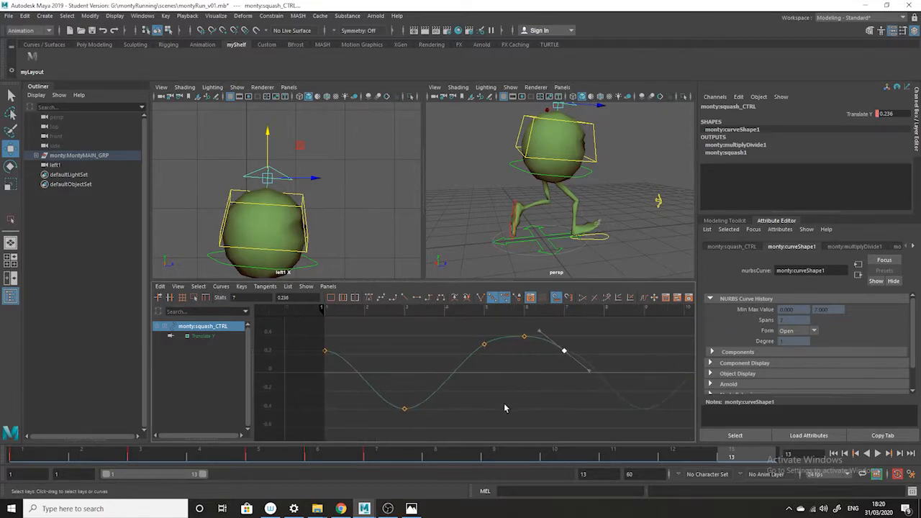
key(alt+v)
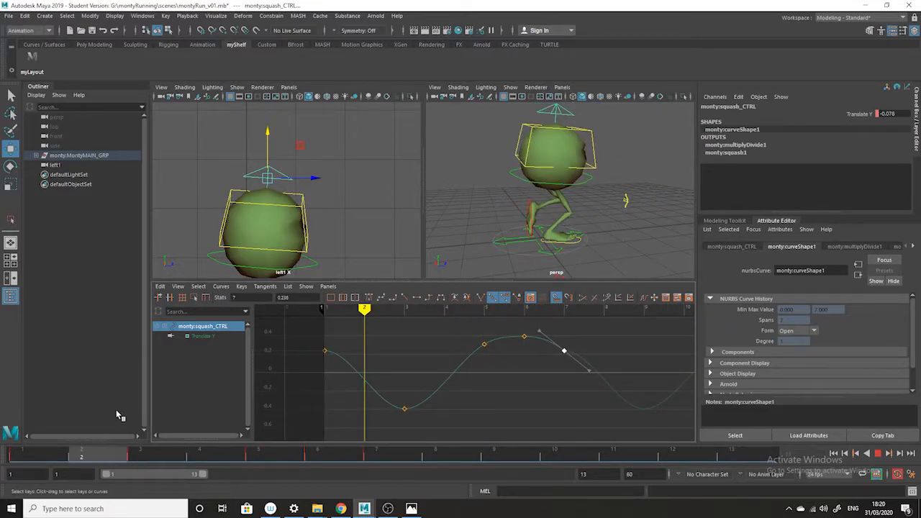
key(alt+v)
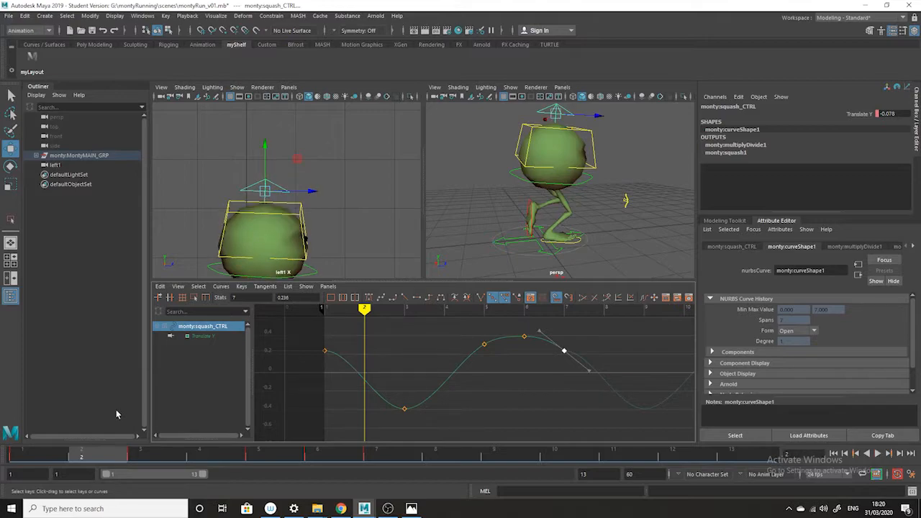
key(alt+v)
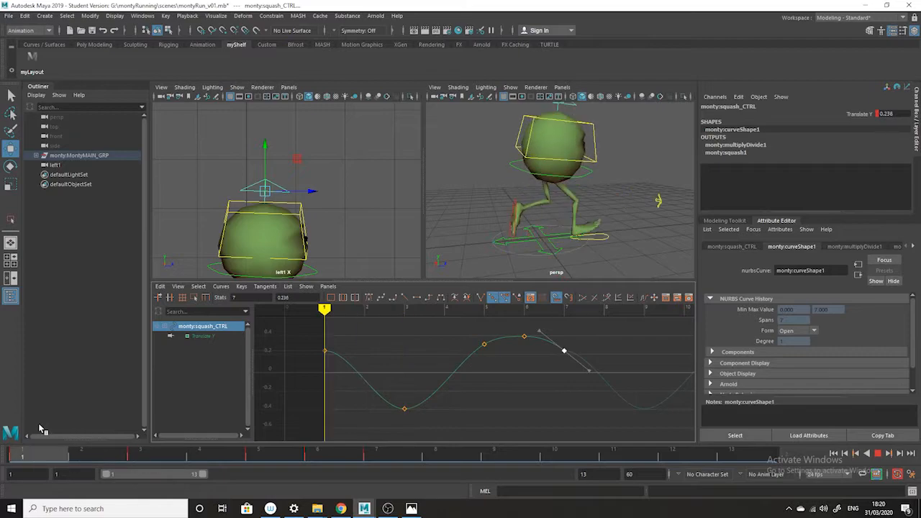
key(alt+v)
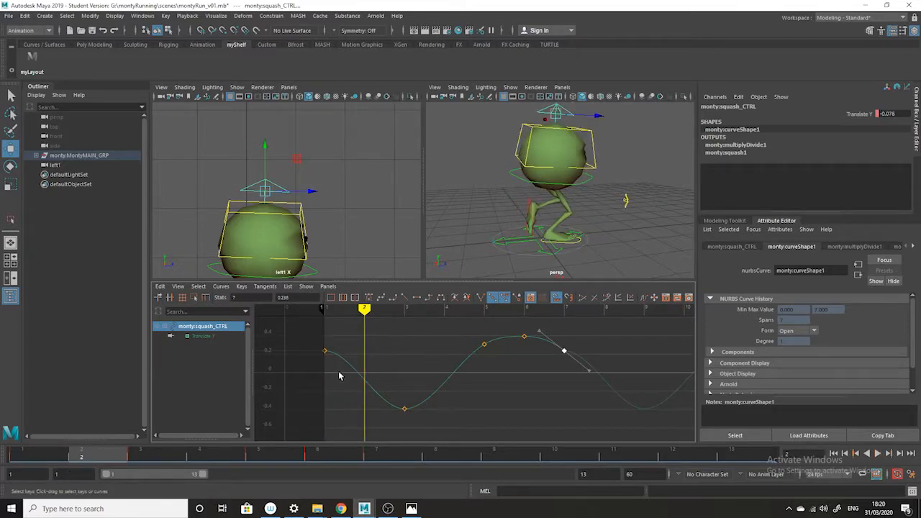
key(s)
drag(382, 358, 355, 389)
shift+middle_drag(355, 392, 353, 375)
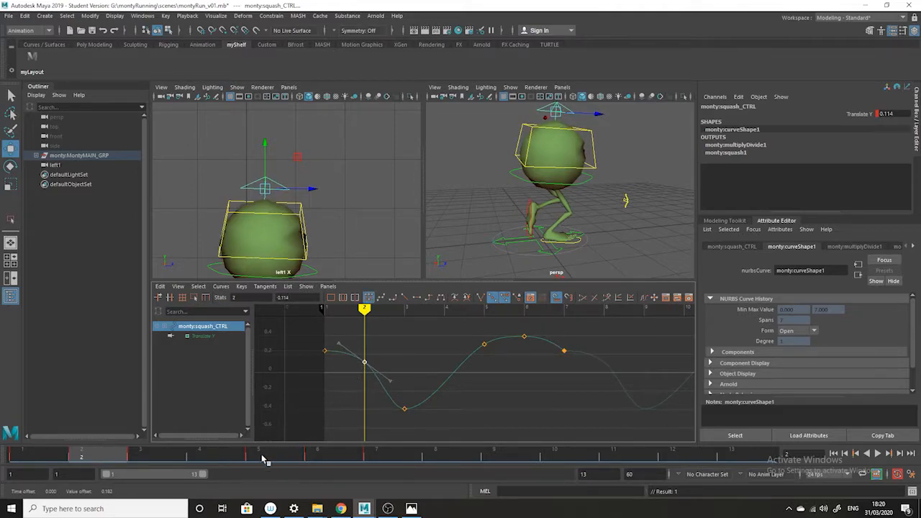
- Deepen the squash at frame 4 by keying the squash control's Translate Y at -0.512
drag(119, 460, 200, 471)
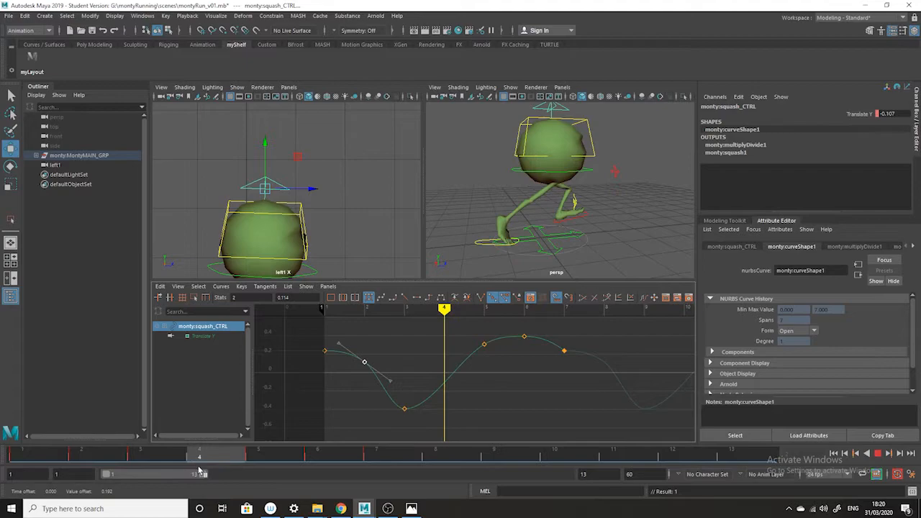
click(444, 382)
shift+middle_drag(444, 339, 444, 374)
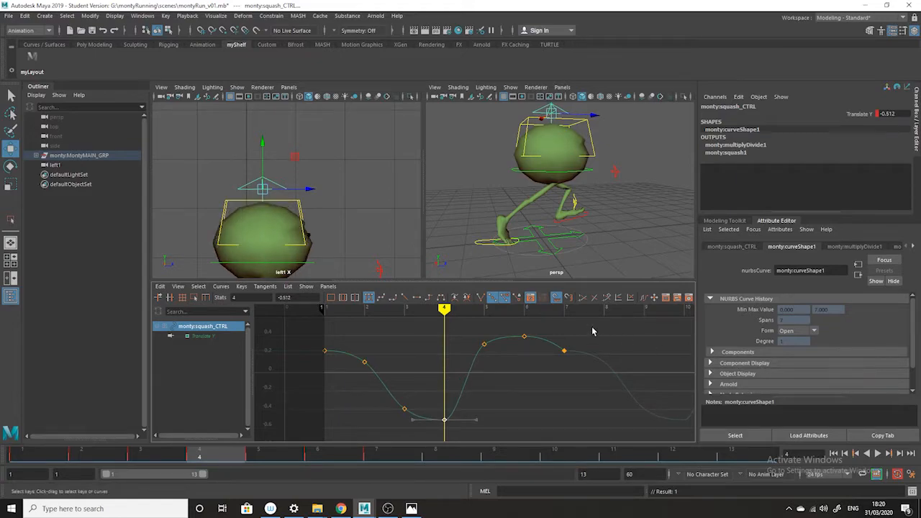
- Adjust the height of the frame 7 key and tilt the frame 1 key's tangent downward on the squash control's curve
drag(556, 367, 559, 381)
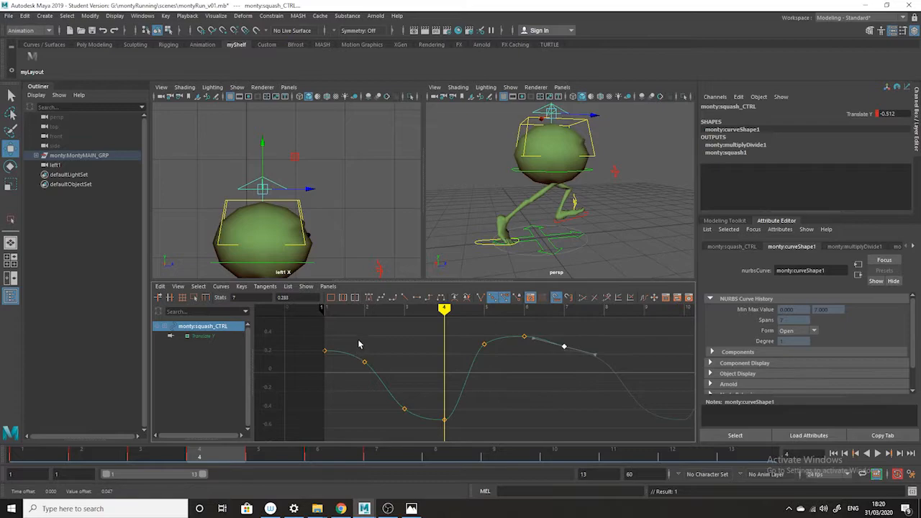
shift+drag(359, 342, 312, 370)
middle_drag(576, 325, 571, 330)
key(ctrl+z)
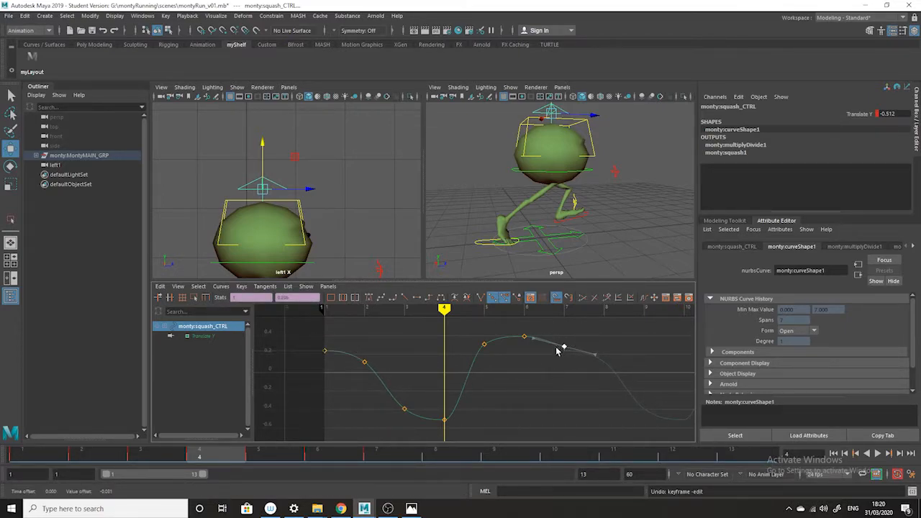
drag(556, 351, 581, 323)
middle_drag(568, 340, 566, 339)
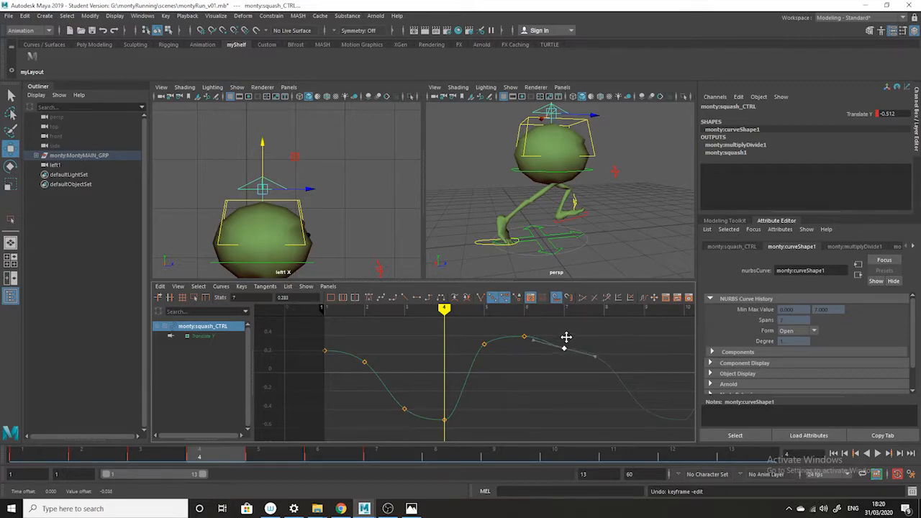
drag(357, 345, 315, 371)
drag(541, 360, 541, 359)
drag(367, 366, 329, 336)
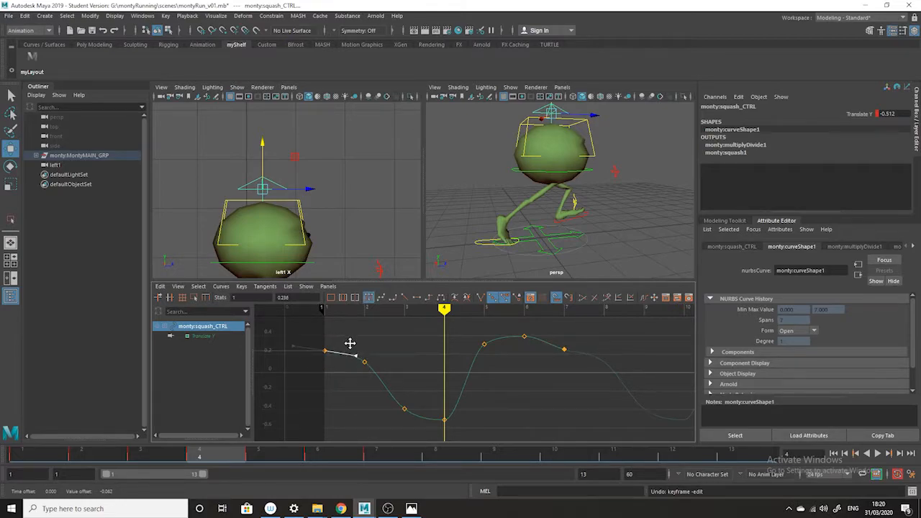
- Set the squash control curve's Pre Infinity to Cycle and steepen the frame 1 tangent to follow the cycled curve
click(221, 286)
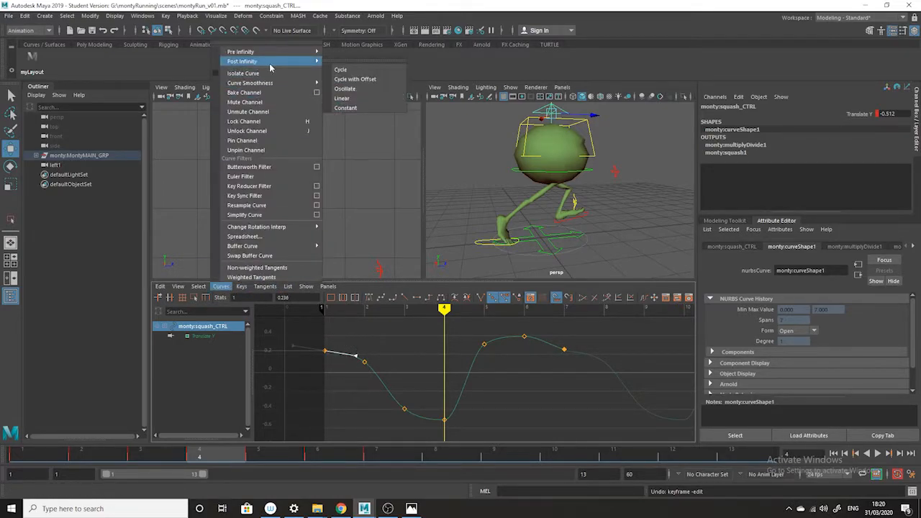
mouse_move(267, 53)
click(368, 64)
alt+middle_drag(347, 371, 411, 379)
drag(405, 339, 372, 381)
drag(380, 339, 345, 373)
middle_drag(347, 370, 350, 362)
- Raise the squash control's keys at frames 1 and 7 together slightly on the animation curve
drag(415, 346, 368, 371)
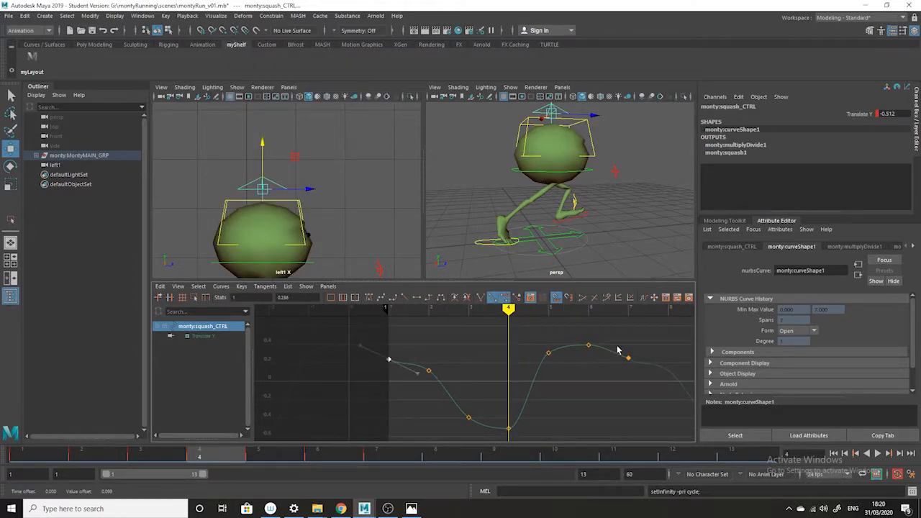
shift+drag(639, 344, 617, 380)
shift+middle_drag(619, 389, 617, 385)
- Lower the frame 2 key slightly, adjusting its tangent to smooth the squash control's curve, and play back the animation
drag(432, 382, 432, 381)
shift+middle_drag(433, 344, 433, 346)
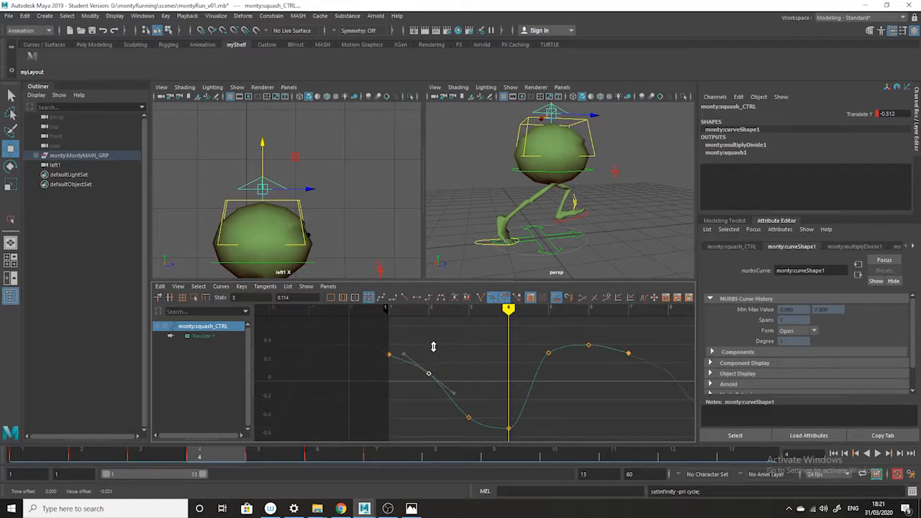
middle_drag(461, 382, 462, 379)
click(462, 377)
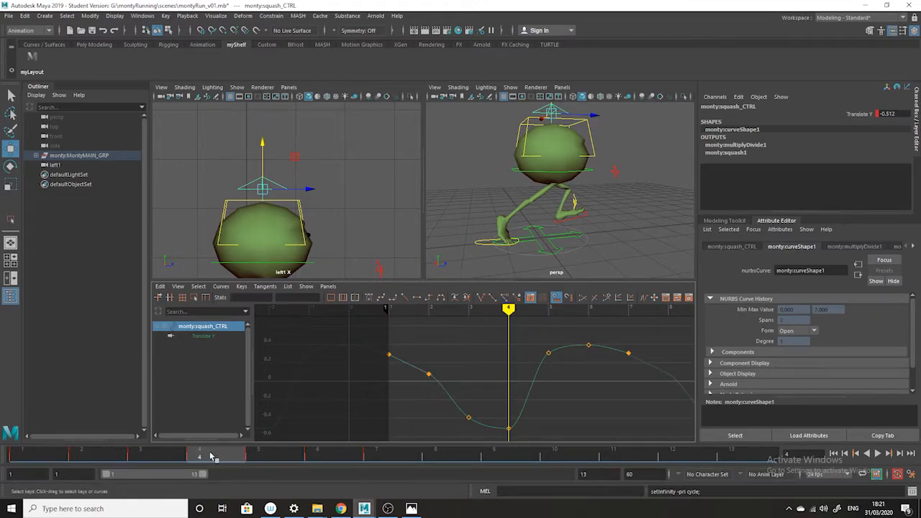
key(alt+v)
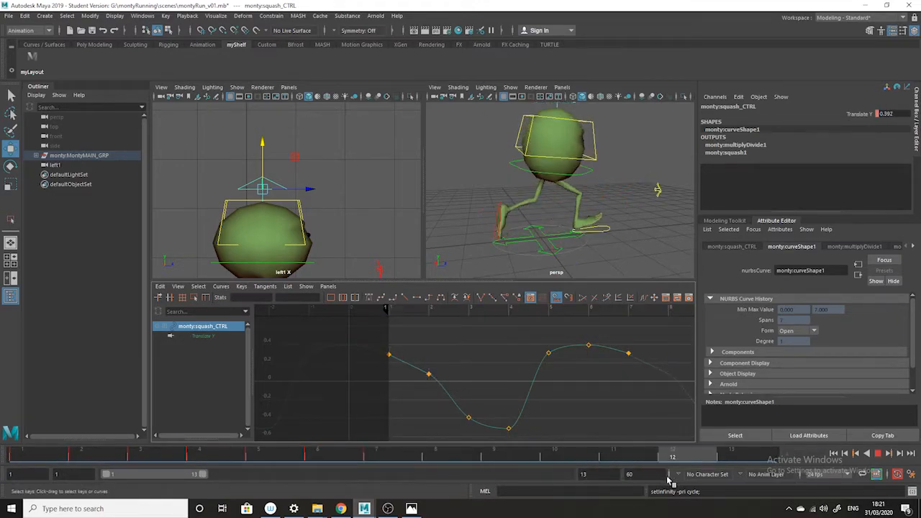
- Play back the run cycle and inspect the body's squash and stretch in the perspective view from several angles
key(alt+v)
click(877, 454)
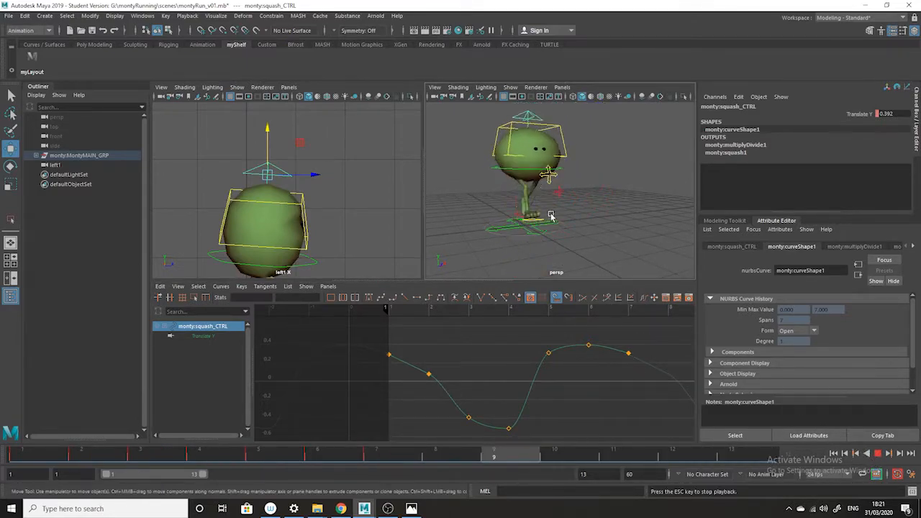
alt+drag(549, 228, 656, 249)
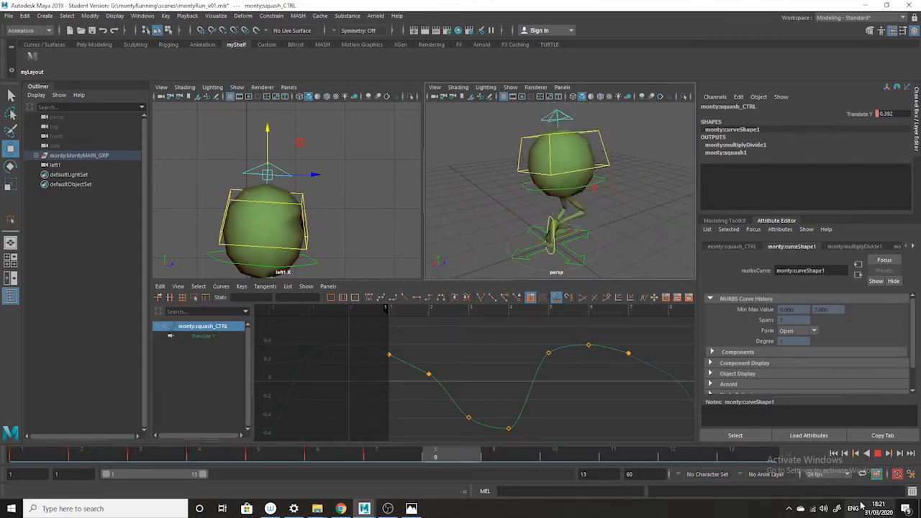
alt+drag(592, 239, 477, 226)
drag(216, 455, 406, 458)
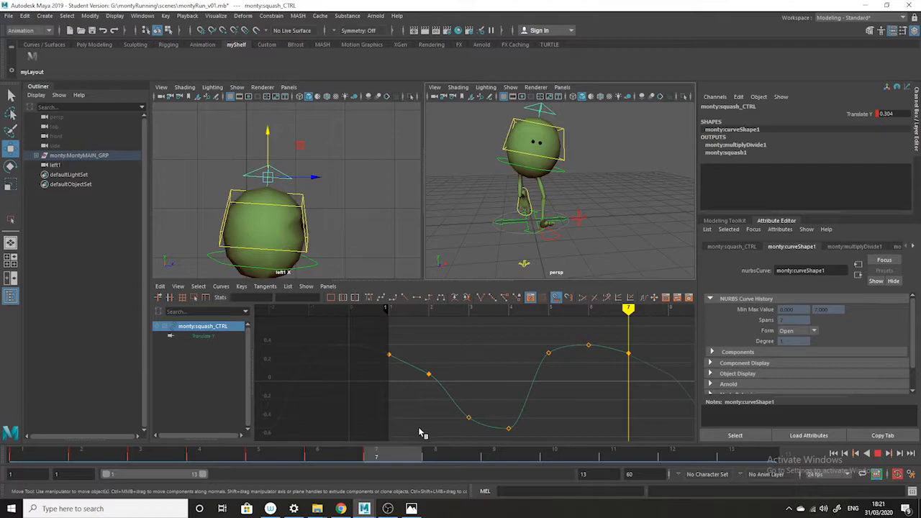
key(Escape)
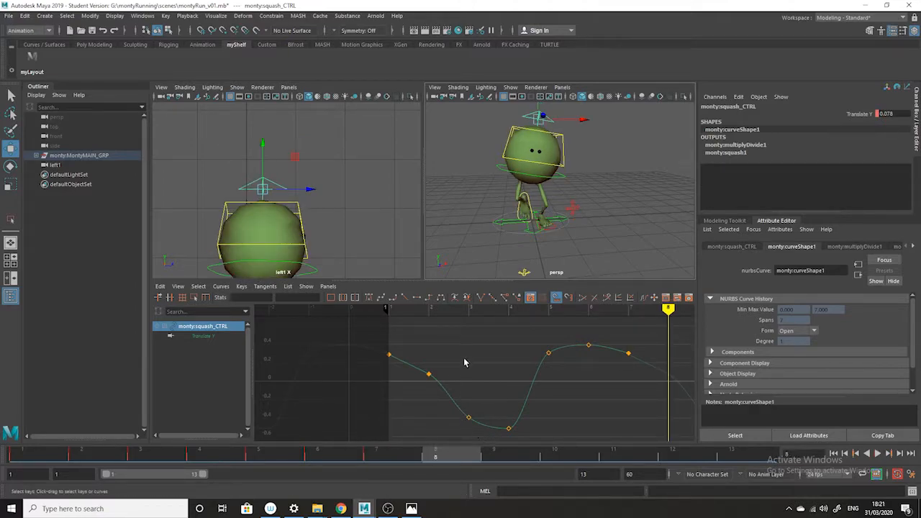
- Lower the squash curve's frame 2 key to about -0.18 and its frame 3 key to about -0.42, and play back the animation
key(a)
key(alt+shift)
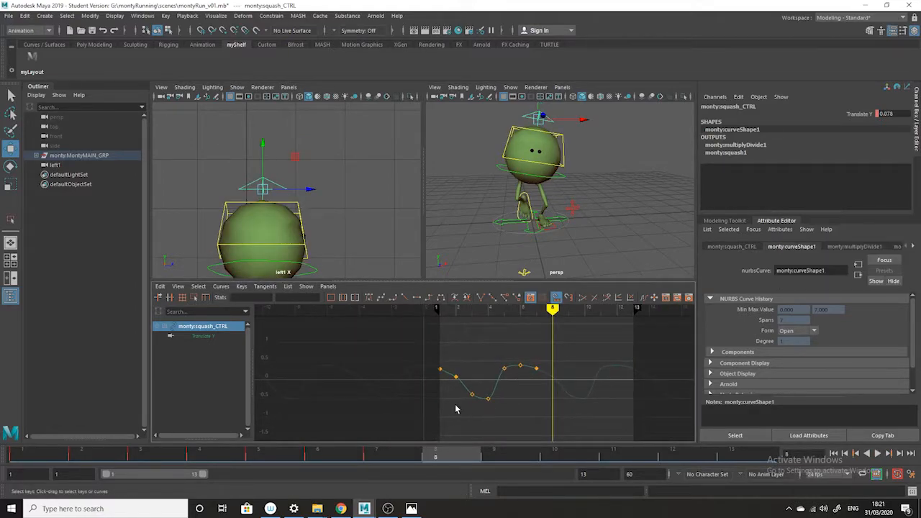
click(456, 376)
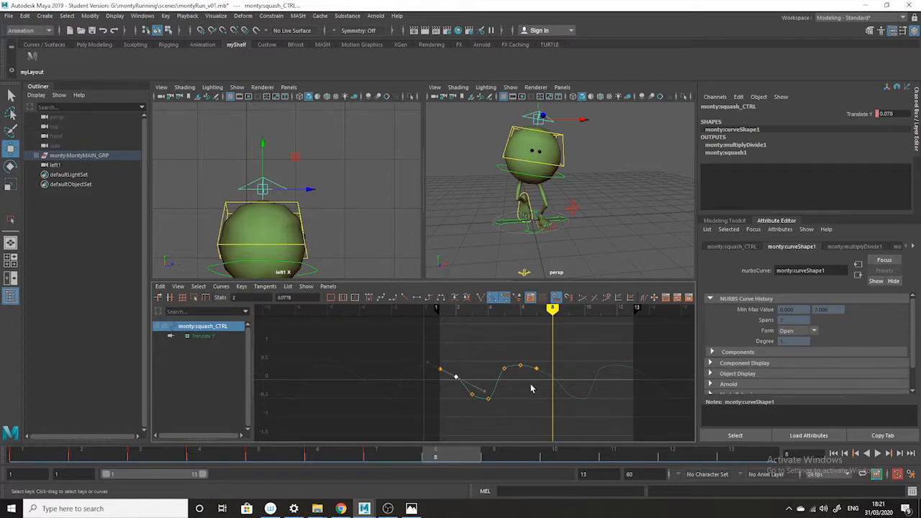
shift+drag(534, 380, 534, 382)
click(480, 361)
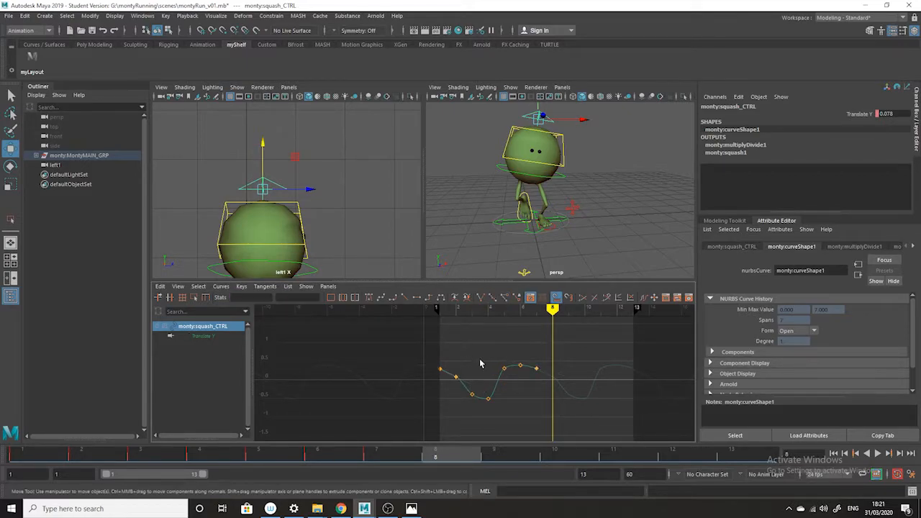
drag(455, 385, 455, 384)
middle_drag(456, 333, 455, 342)
click(493, 387)
drag(482, 379, 482, 413)
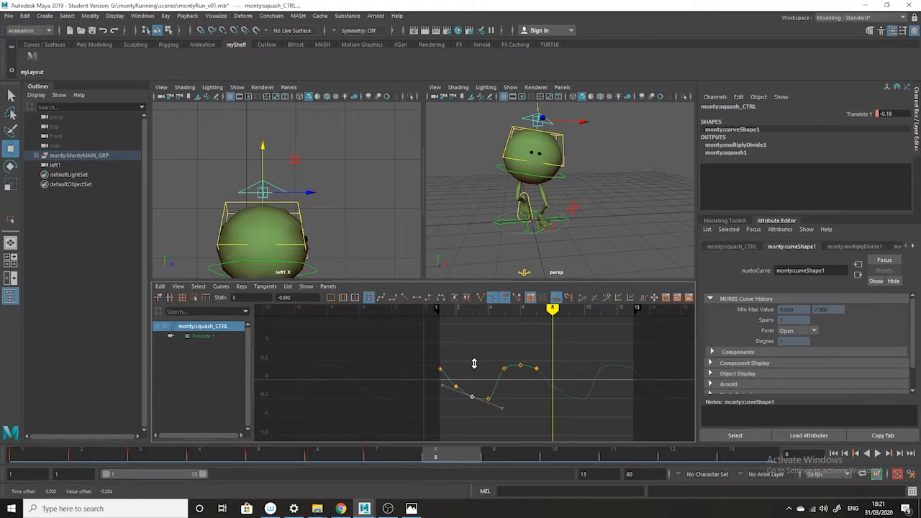
click(480, 421)
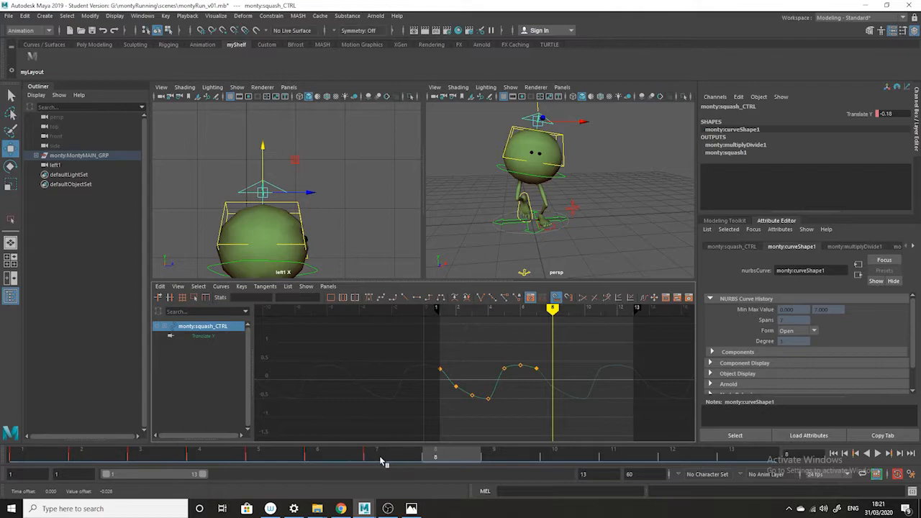
key(alt+v)
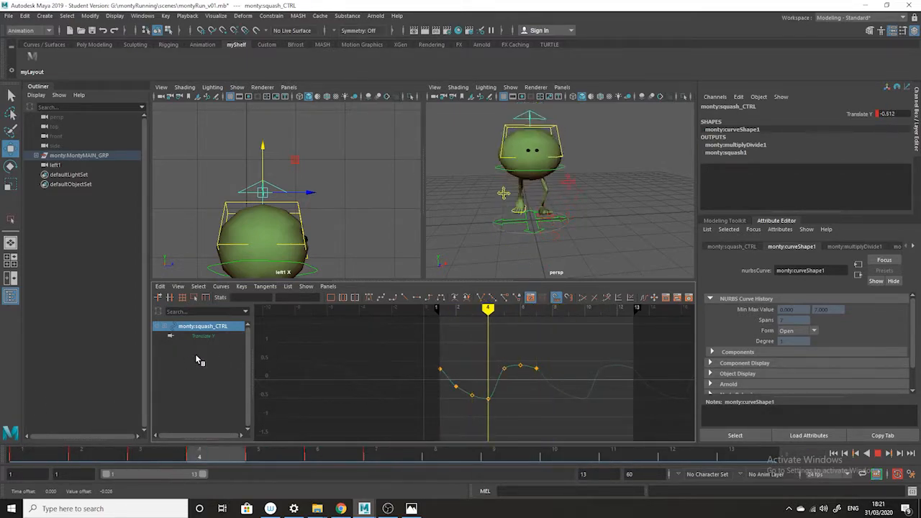
key(alt+v)
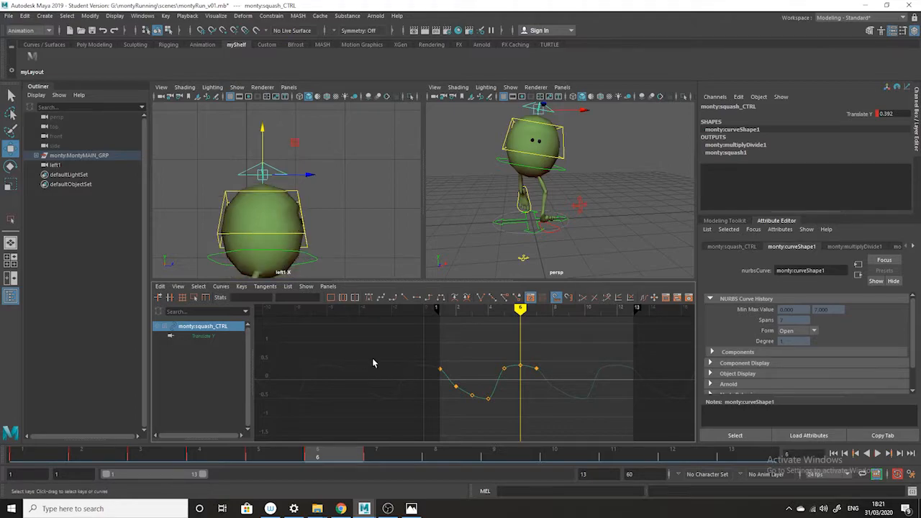
- Lower the squash curve's frame 1 and frame 7 keys together to about 0.1
click(376, 458)
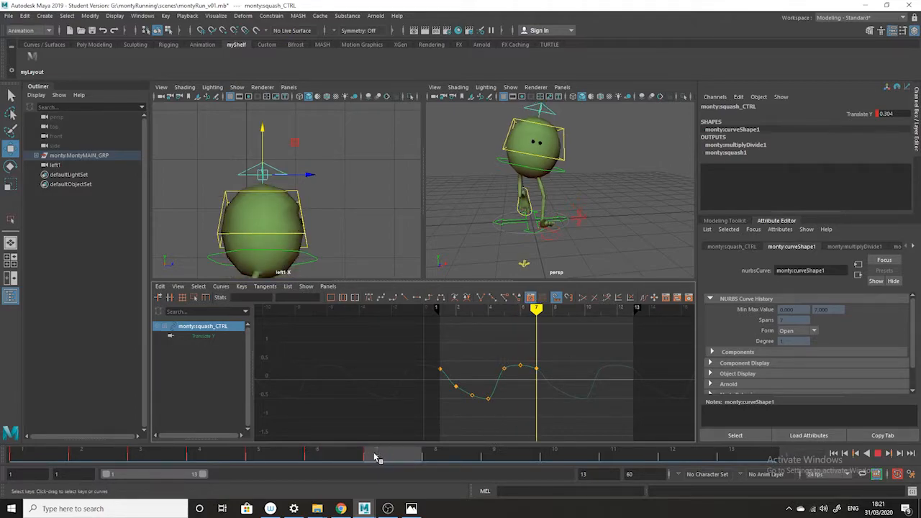
drag(533, 377, 531, 379)
shift+drag(464, 351, 433, 386)
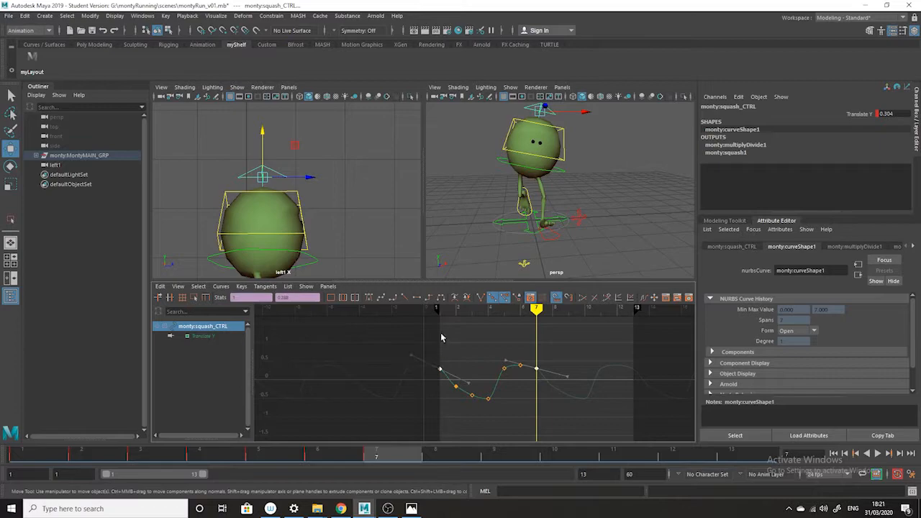
shift+middle_drag(441, 321, 442, 326)
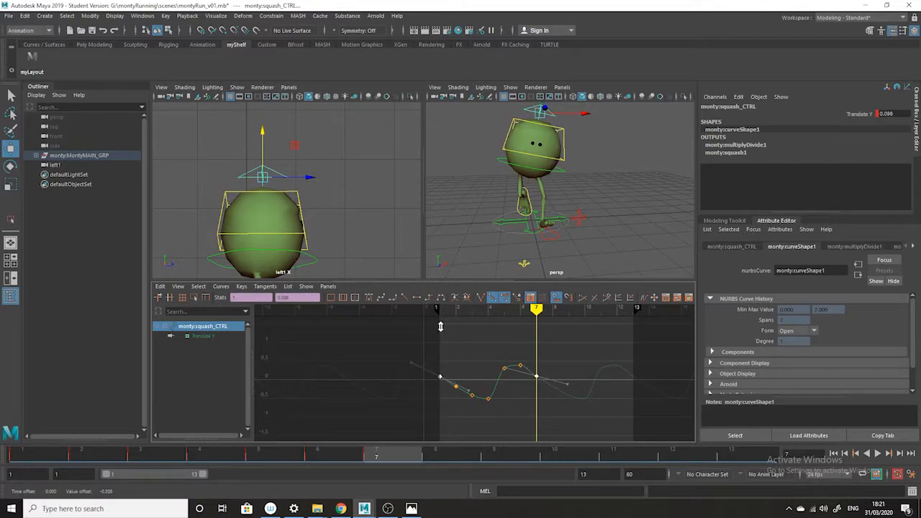
- Deselect the squash control, set the playback range to end at frame 12, and play back the cycle
click(650, 228)
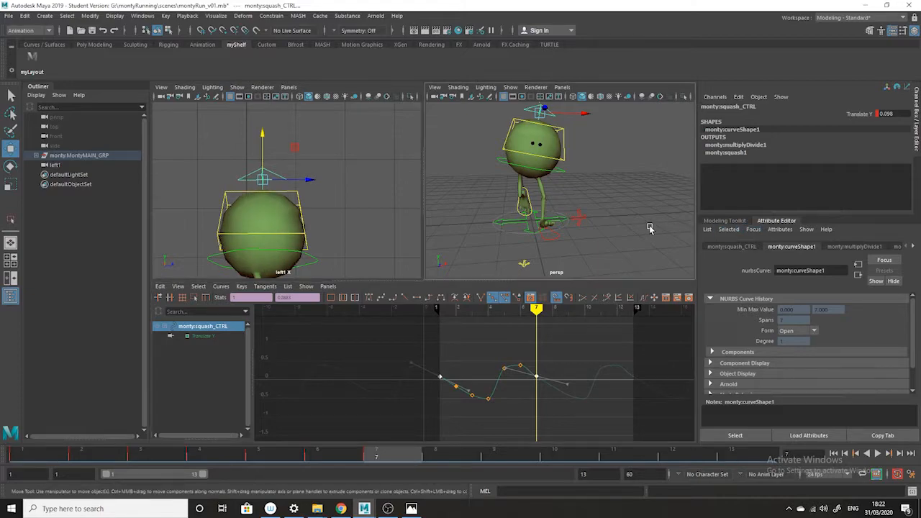
drag(79, 455, 851, 468)
alt+drag(590, 244, 611, 258)
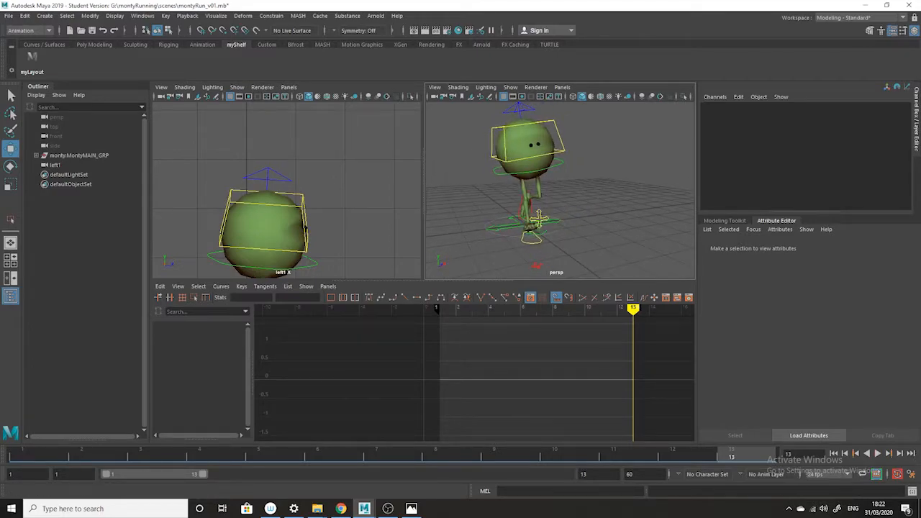
key(Return)
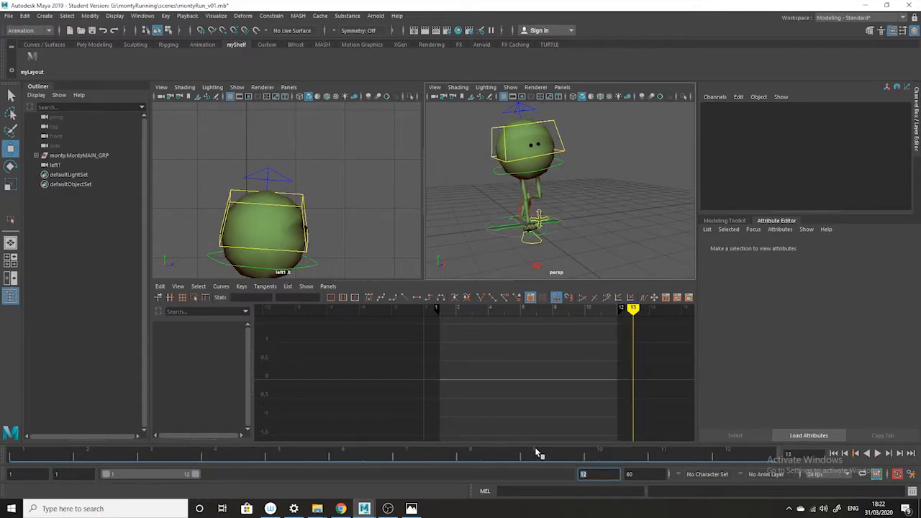
click(877, 455)
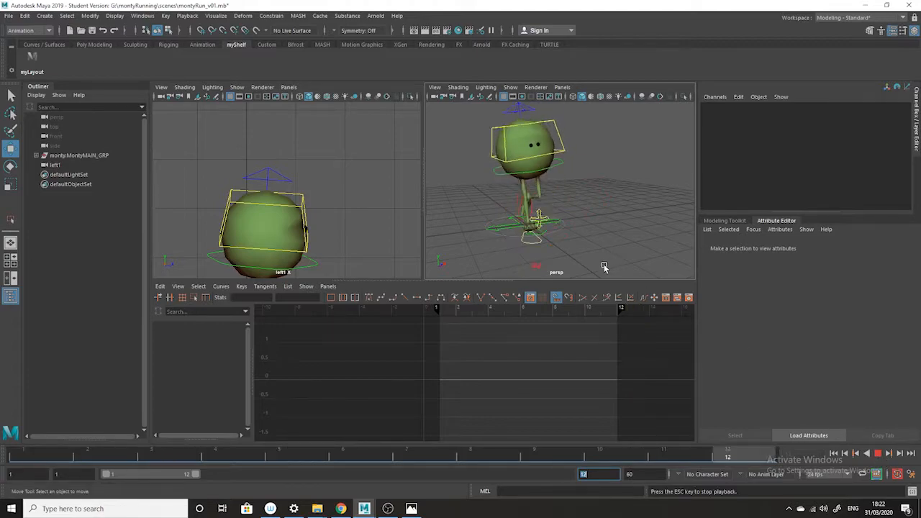
- Inspect the looping run from front and side angles and check individual frames of the cycle
alt+drag(656, 240, 494, 253)
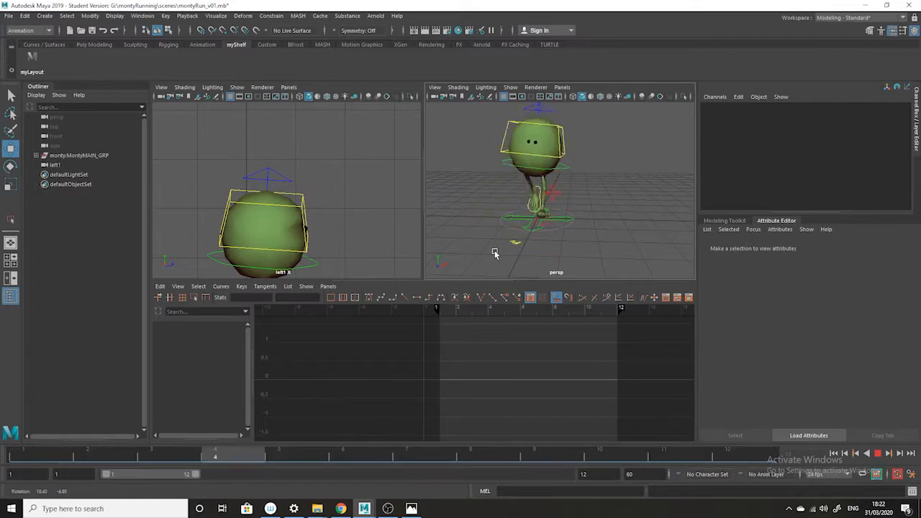
click(877, 454)
alt+drag(539, 230, 653, 203)
key(alt+v)
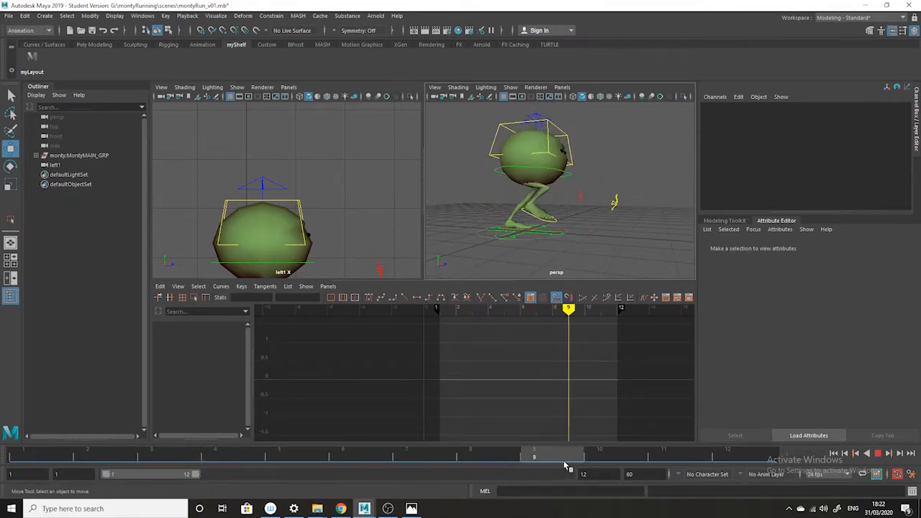
key(alt+v)
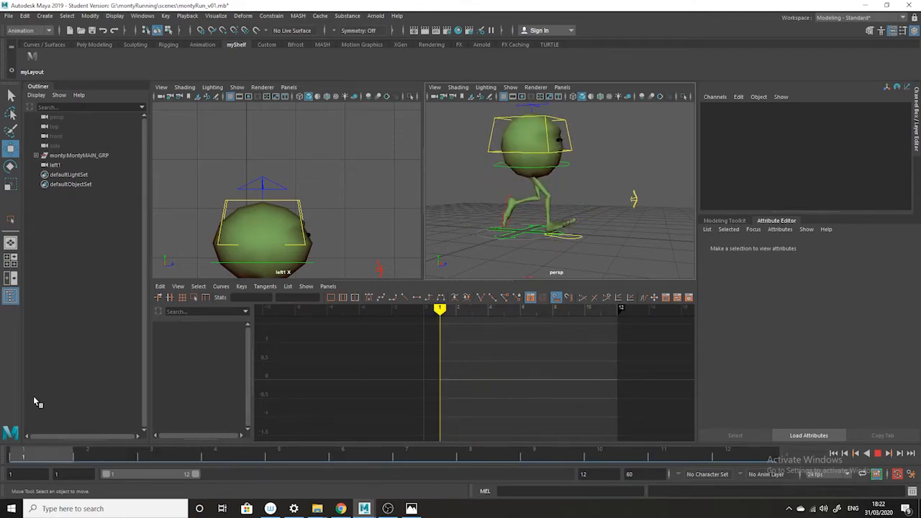
- Try offsetting all of the squash control's keys one frame later, play back the cycle, and undo the offset
click(541, 105)
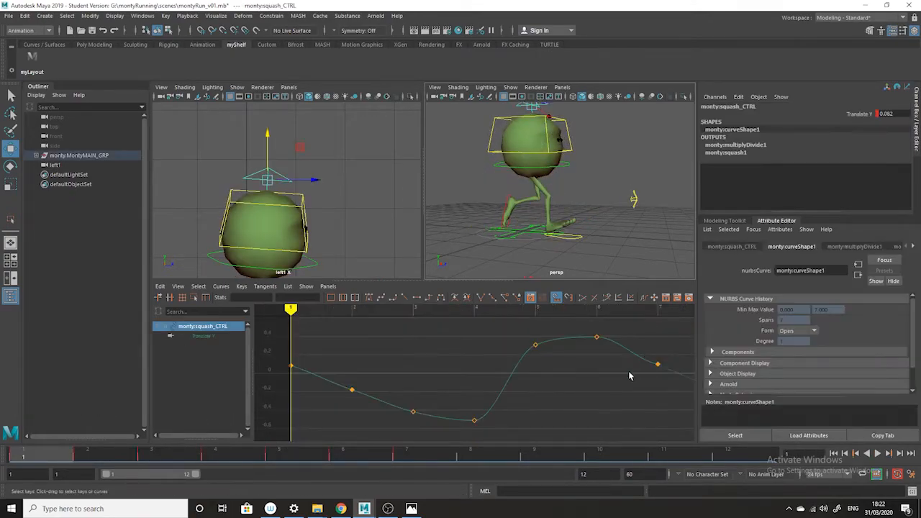
drag(573, 354, 231, 411)
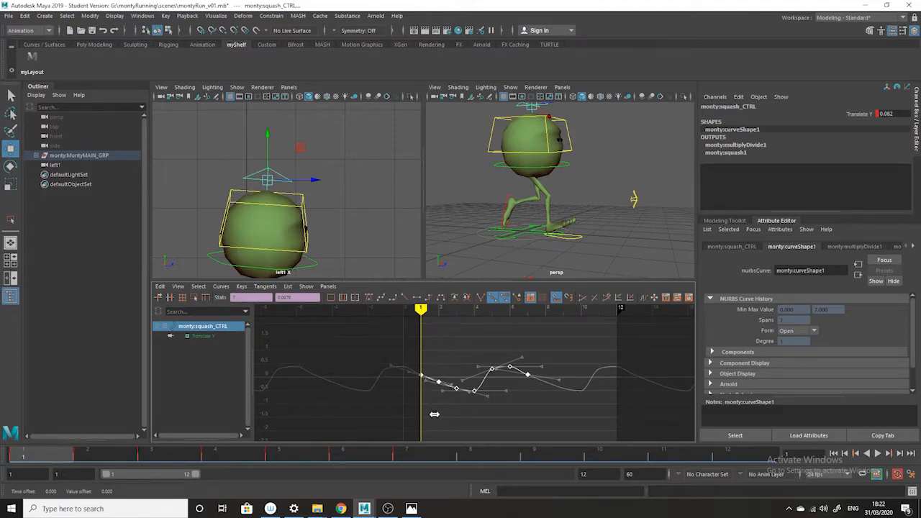
shift+middle_drag(437, 413, 441, 411)
scroll(450, 396, up, 3)
alt+drag(637, 224, 486, 237)
drag(91, 466, 120, 367)
click(889, 453)
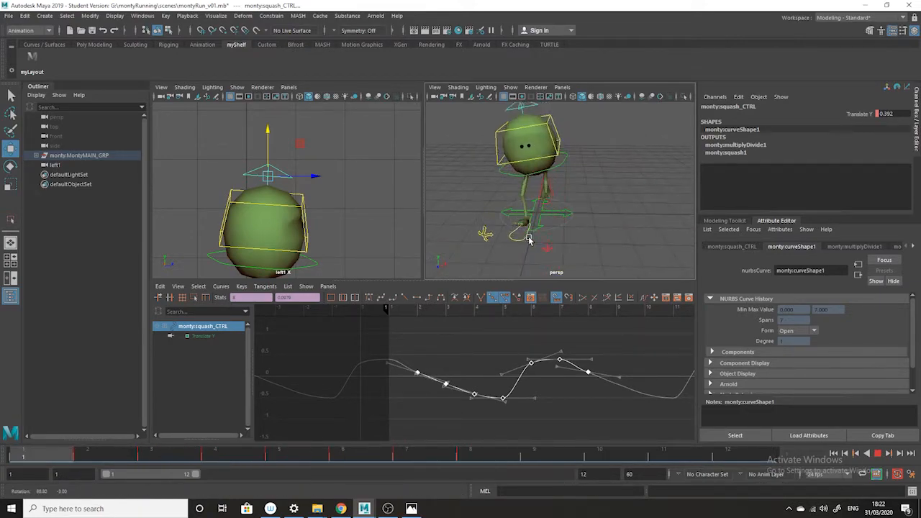
key(Escape)
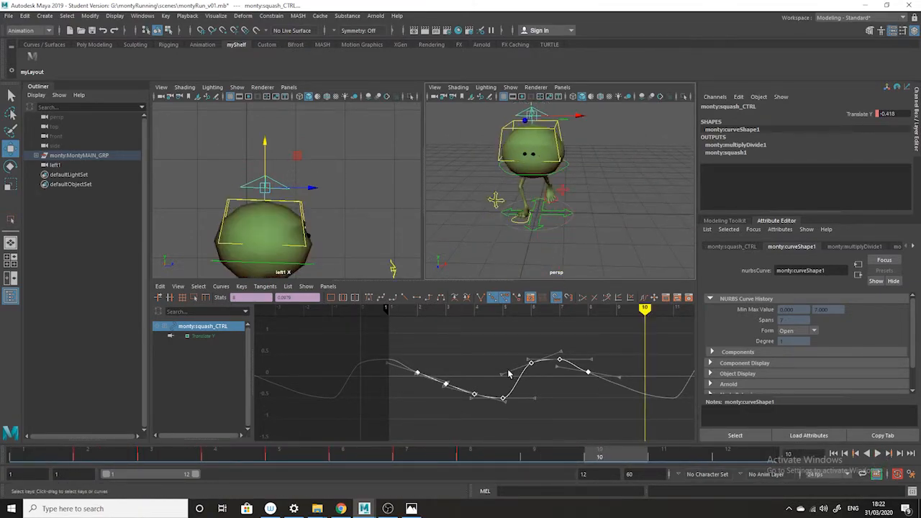
key(ctrl+z)
key(ctrl+z)
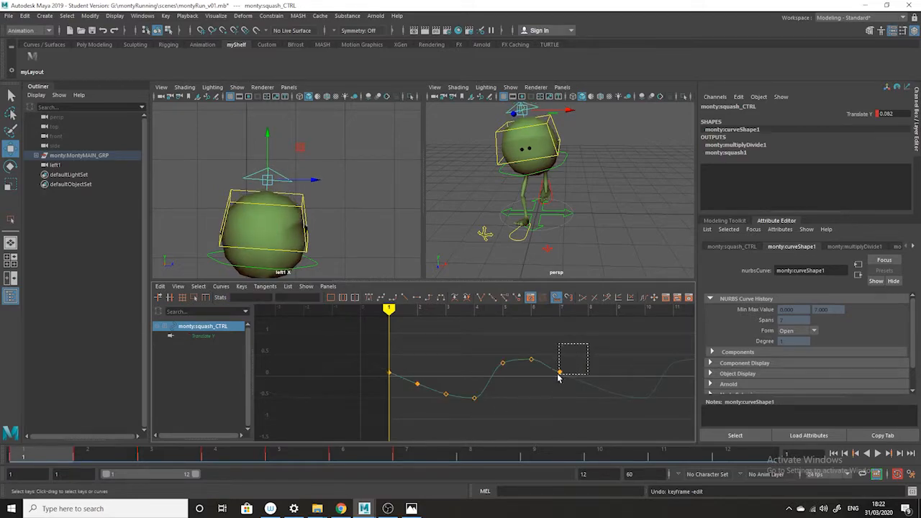
- Examine the whole character in the side view through the cycle, comparing its poses with the squash curve at frames 8 to 10
drag(561, 376, 562, 378)
alt+drag(551, 199, 480, 265)
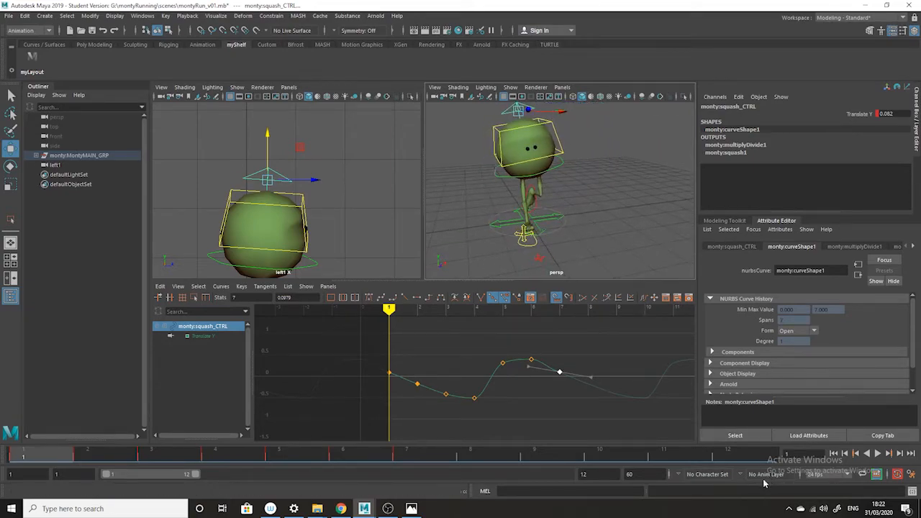
drag(420, 456, 723, 461)
alt+middle_drag(342, 227, 343, 155)
scroll(320, 182, down, 1)
key(alt+v)
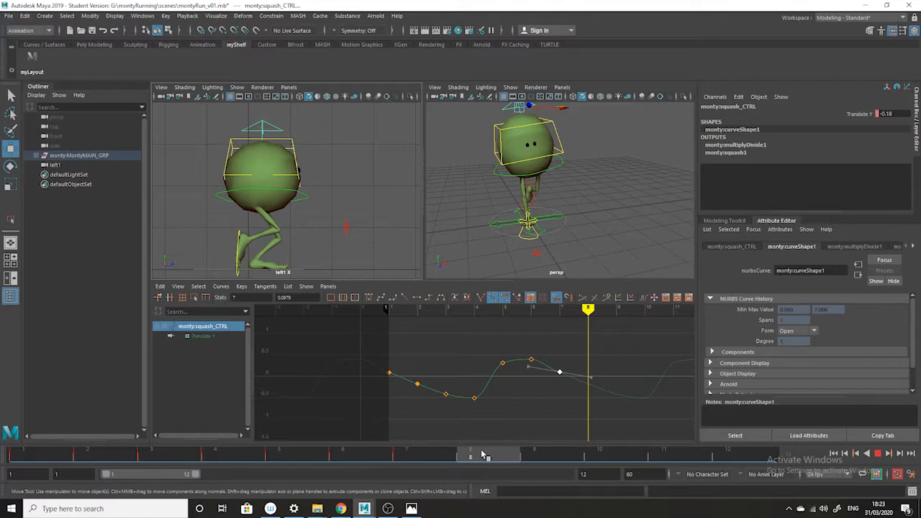
click(534, 454)
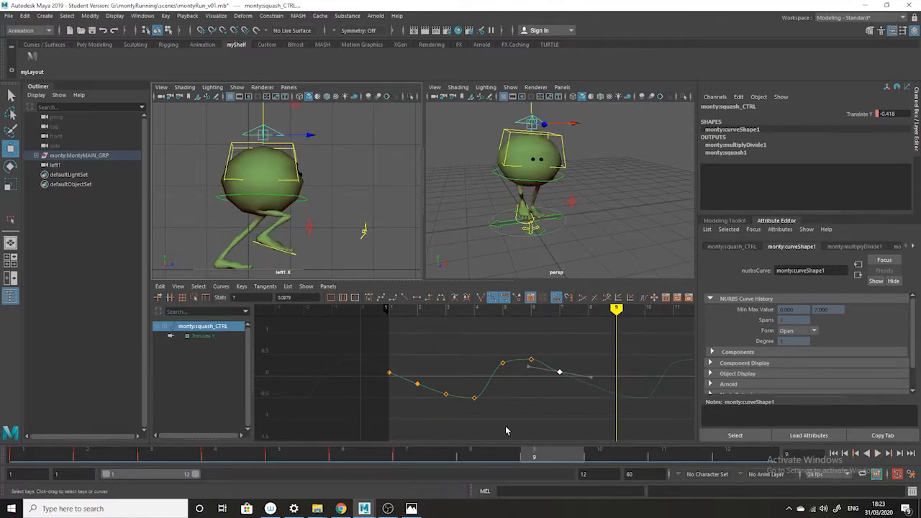
click(603, 456)
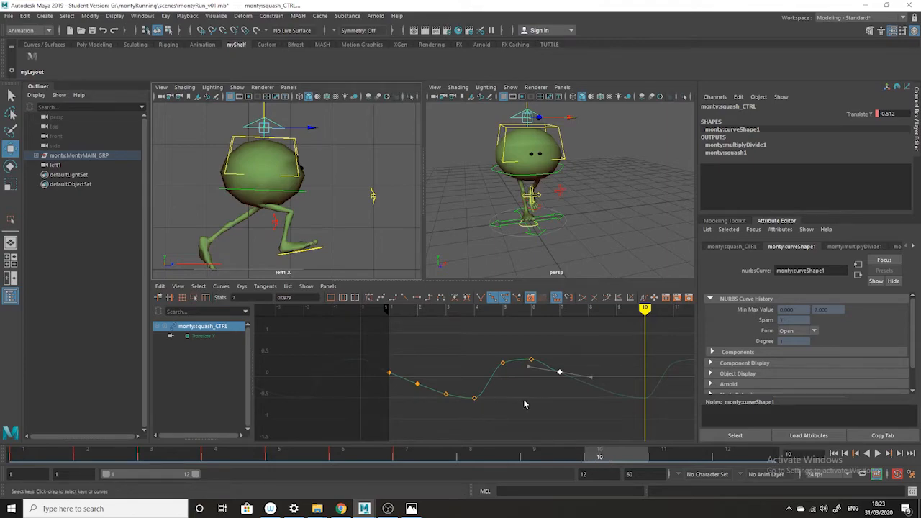
- Lower the squash curve's frame 3 key and set the frame 2 key to about -0.26, smoothing its tangent, and play back the cycle
click(445, 394)
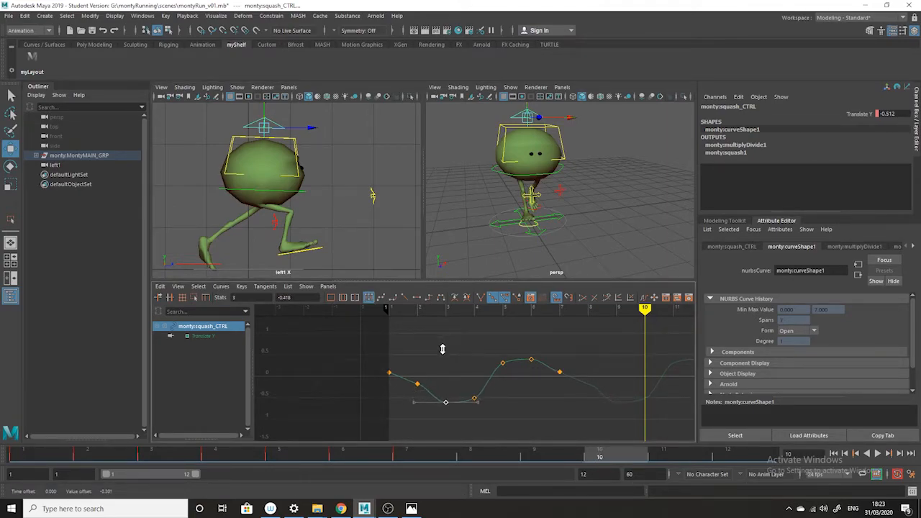
click(418, 385)
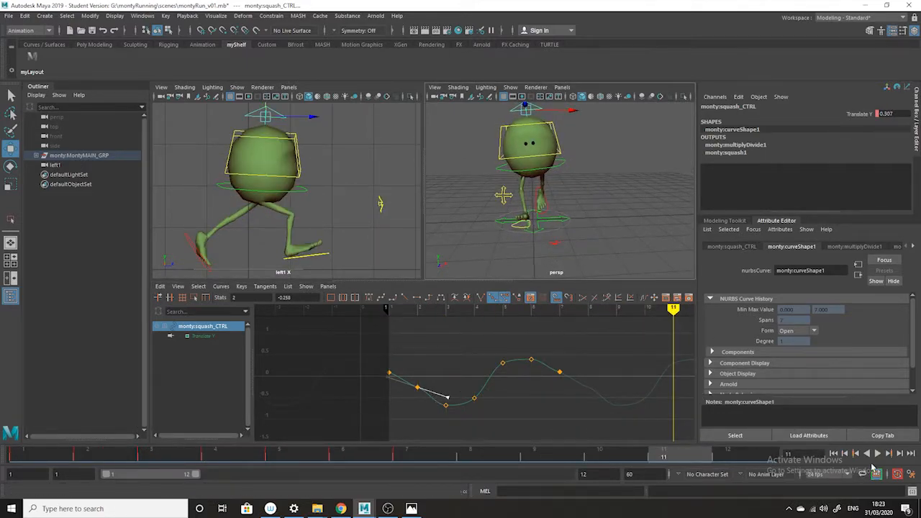
click(877, 454)
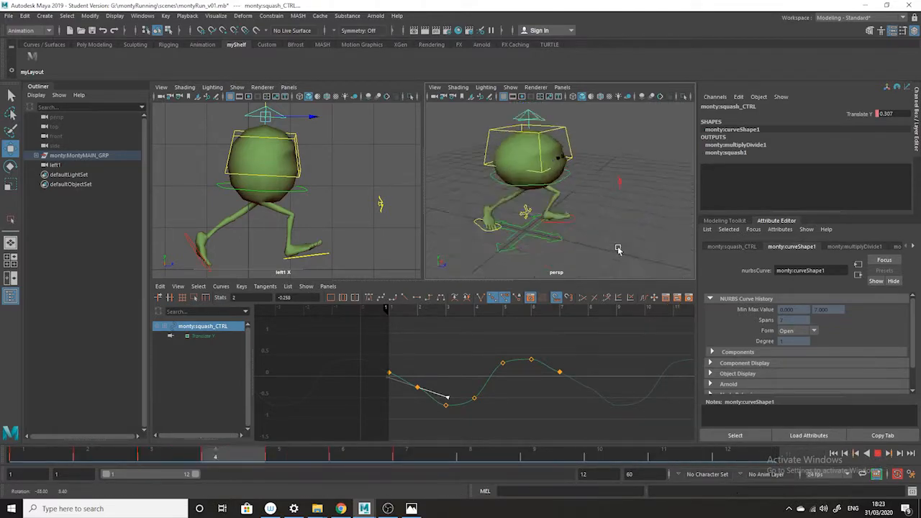
key(Escape)
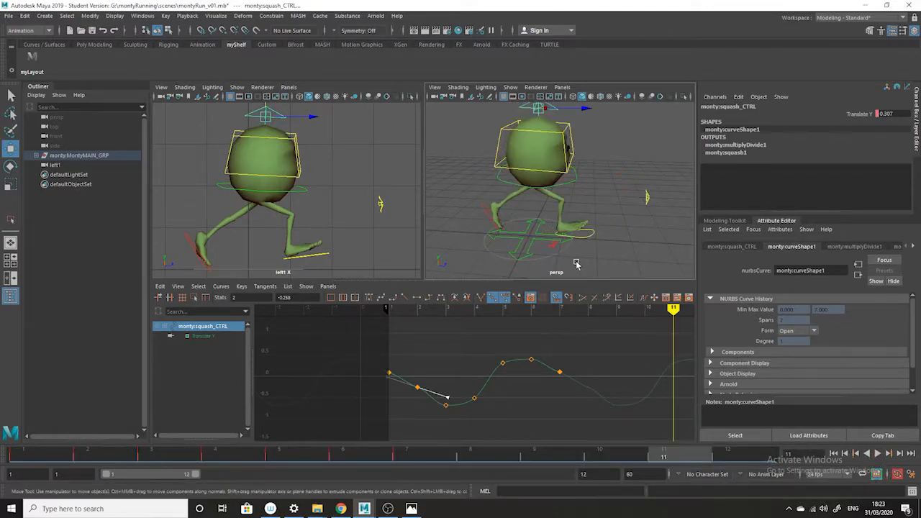
alt+drag(592, 263, 645, 263)
alt+drag(626, 229, 461, 236)
click(487, 430)
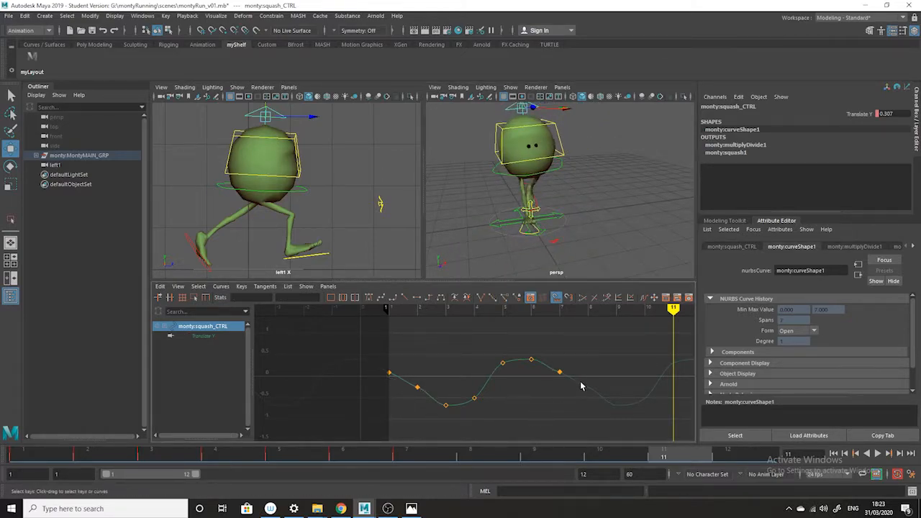
- Return to frame 1 and unmute the Translate Z channel of the character's placement control
drag(546, 459, 3, 459)
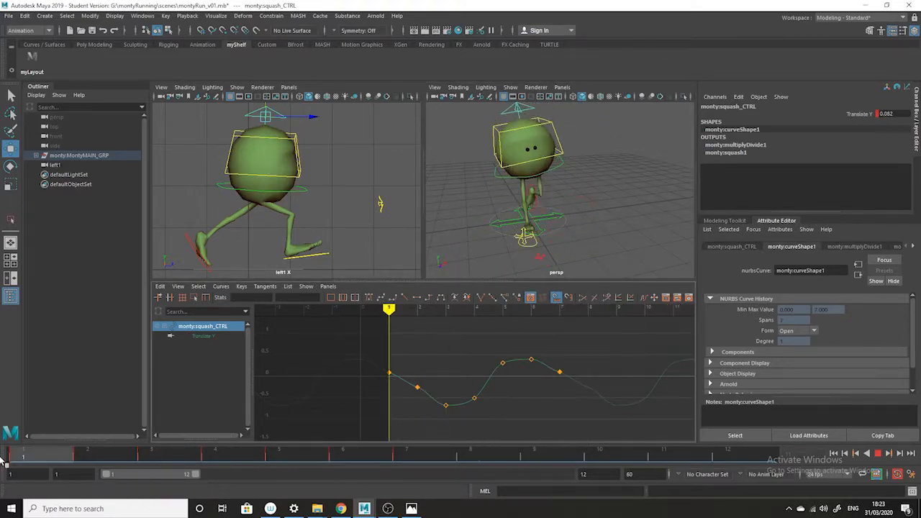
alt+drag(634, 228, 581, 246)
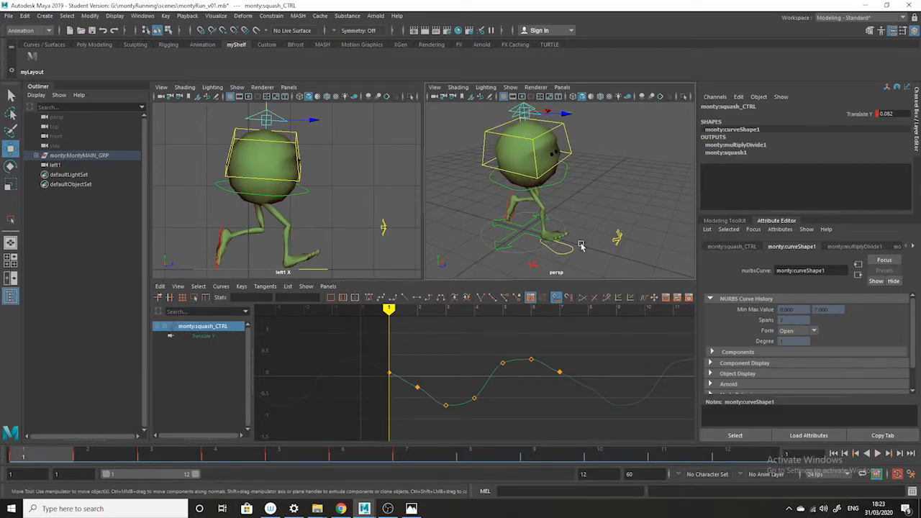
click(523, 236)
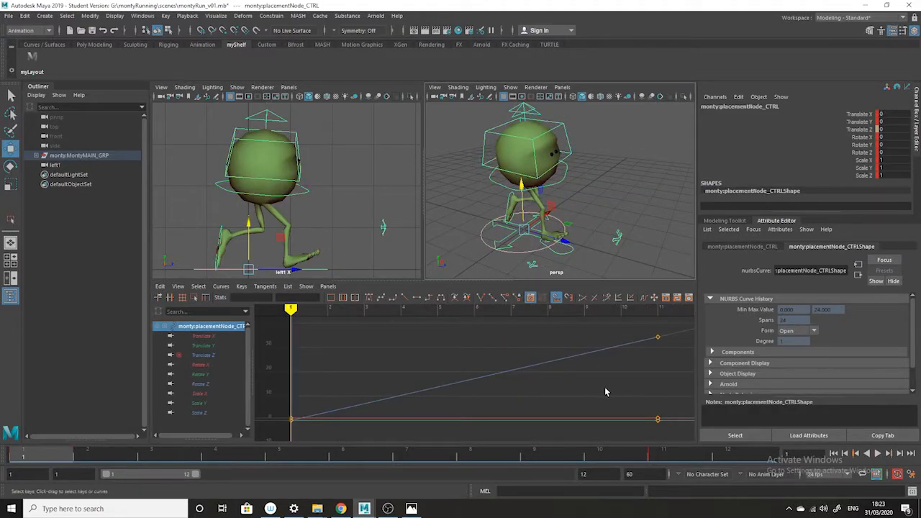
alt+right_drag(673, 209, 627, 214)
alt+drag(479, 245, 535, 222)
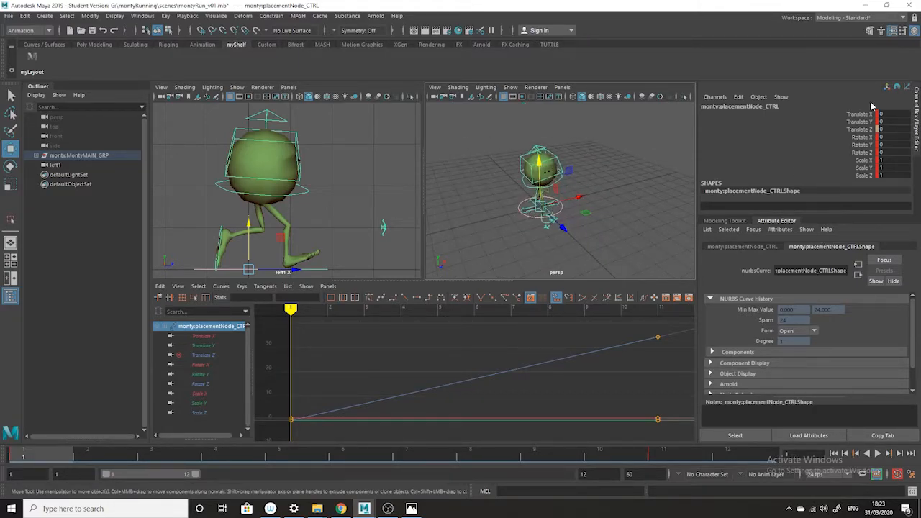
click(857, 130)
right_click(856, 130)
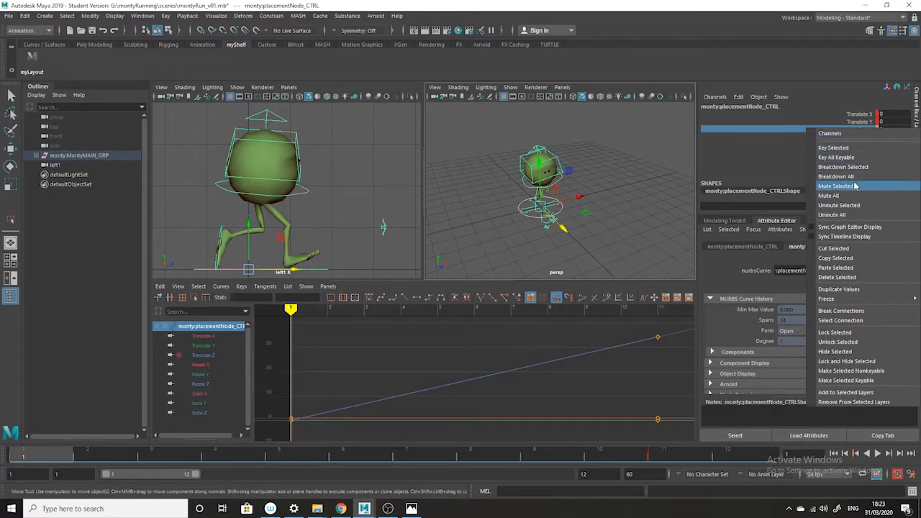
click(862, 206)
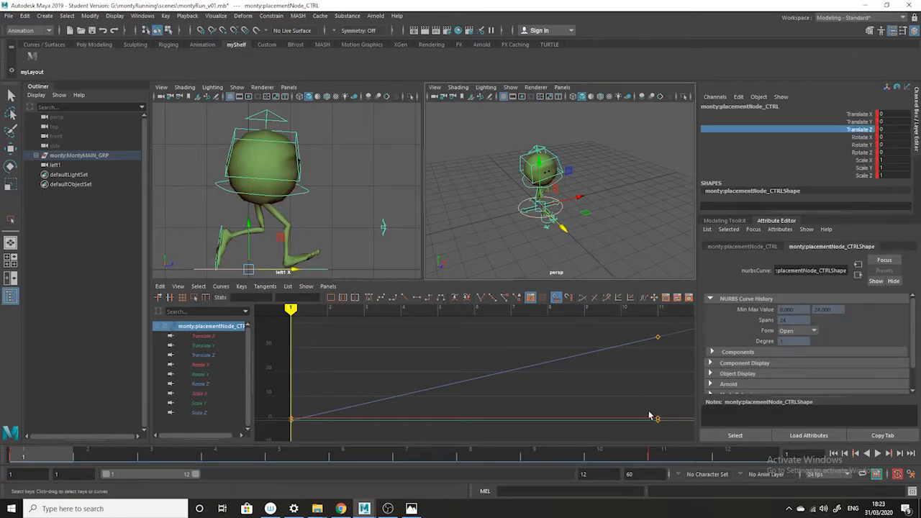
- Select all of the character's controls except the placement control and set their curves' post infinity to Cycle
scroll(582, 370, down, 5)
alt+drag(593, 157, 617, 200)
drag(629, 124, 505, 246)
shift+drag(547, 219, 547, 218)
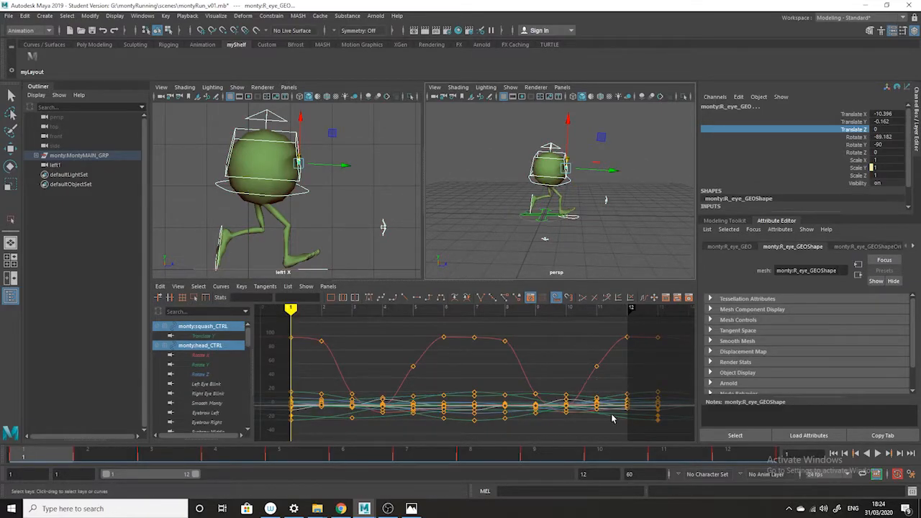
alt+right_drag(608, 409, 567, 414)
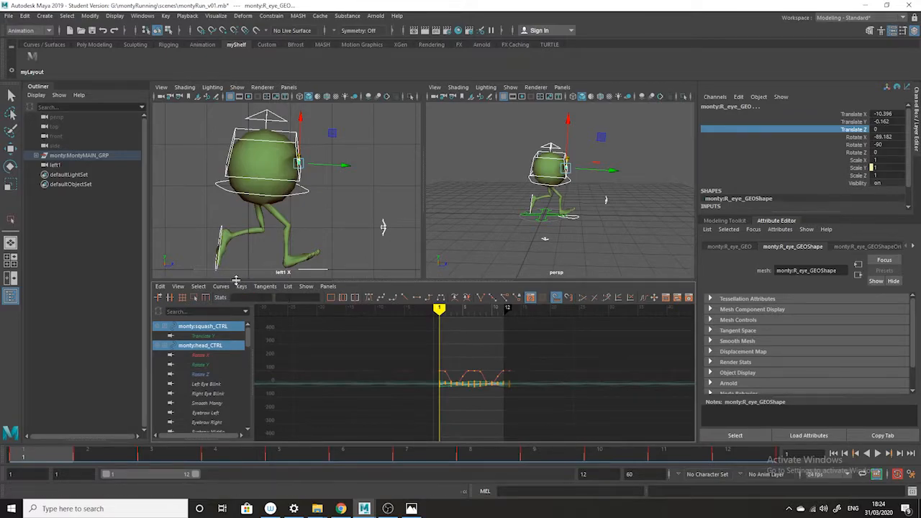
click(221, 285)
mouse_move(288, 61)
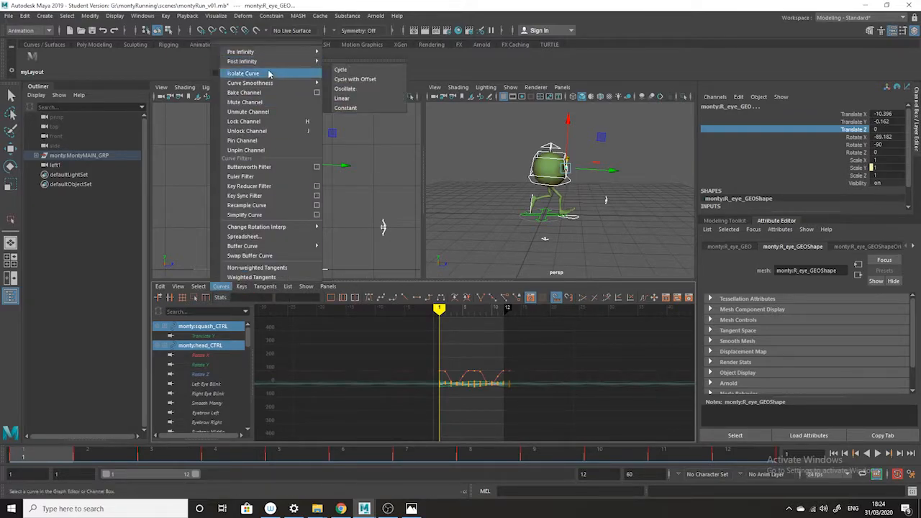
click(357, 72)
scroll(569, 237, down, 3)
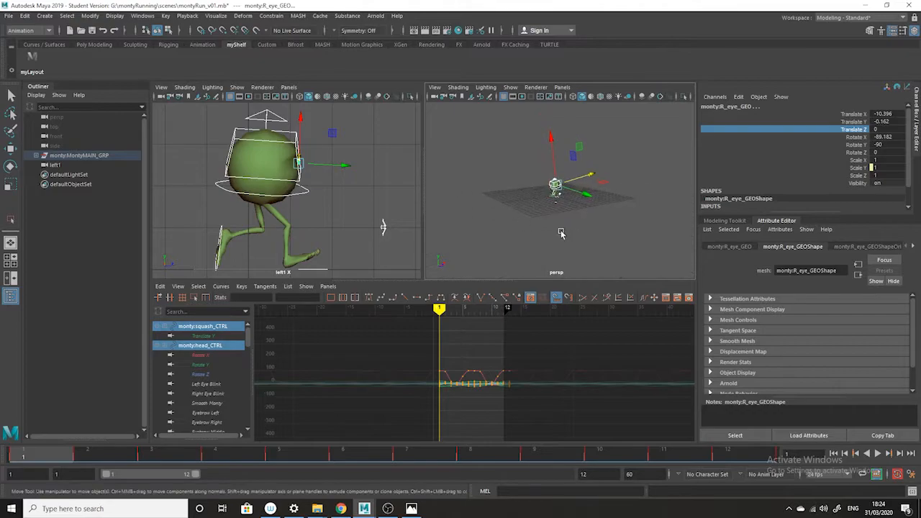
- Hide the NURBS control curves in the perspective view, clear the selection, and maximize that view
click(511, 87)
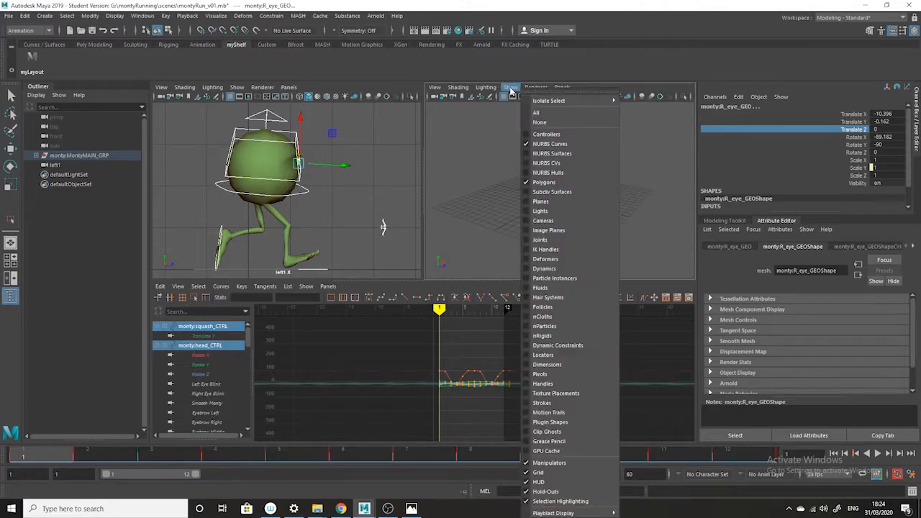
click(547, 134)
click(519, 208)
alt+drag(518, 208, 569, 226)
key(space)
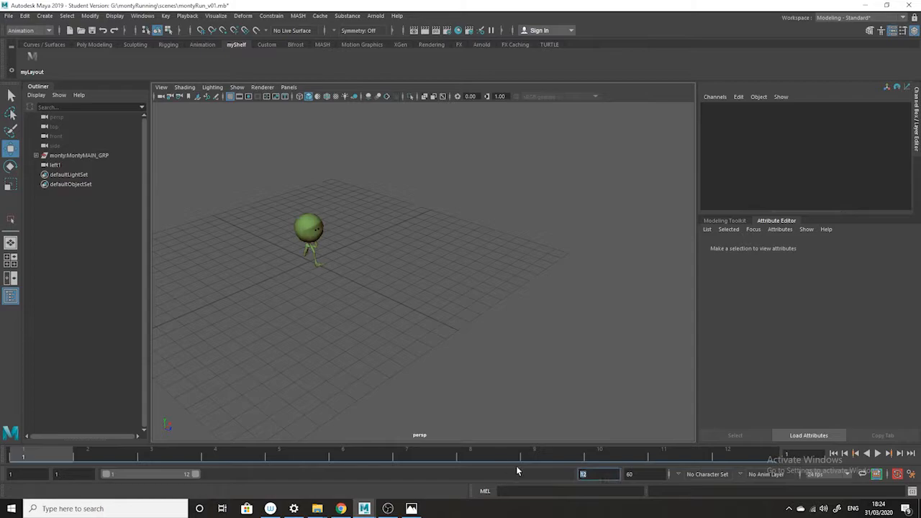
- Extend the playback range to frame 59 and play back the travelling run
drag(196, 474, 562, 474)
alt+drag(410, 274, 421, 299)
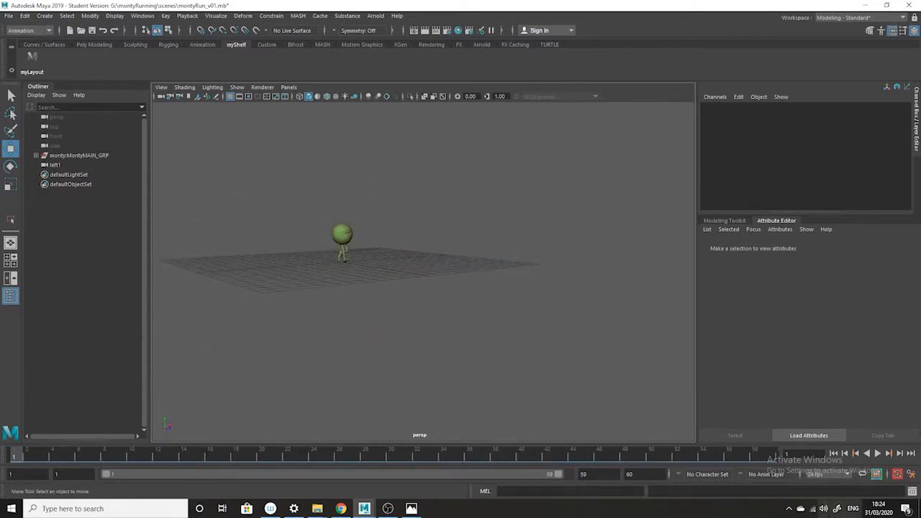
click(877, 454)
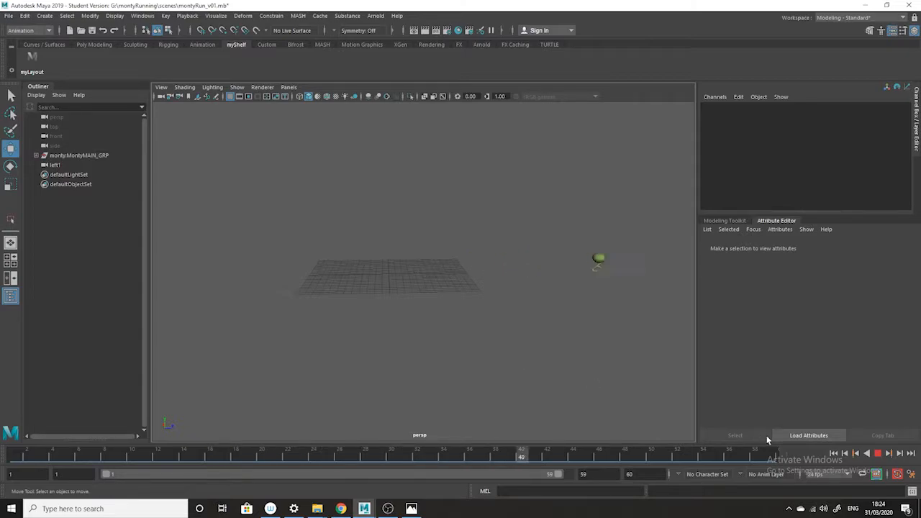
click(878, 454)
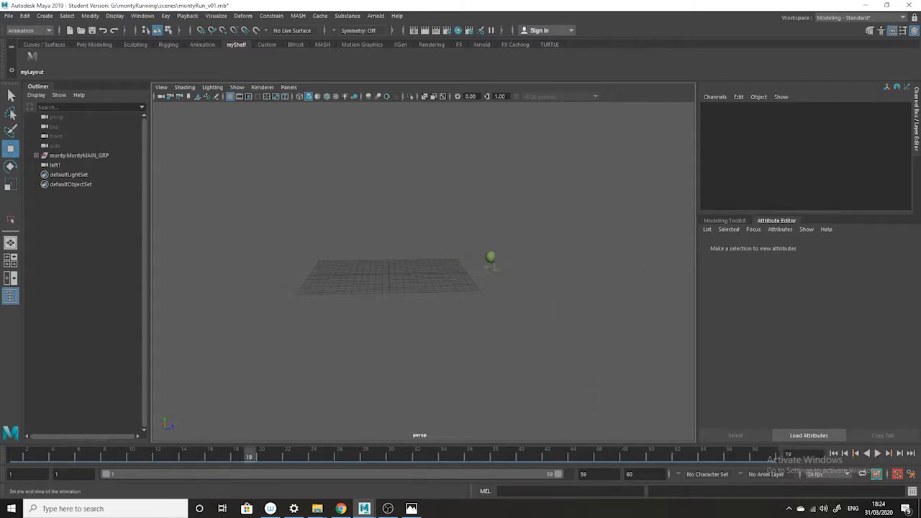
- Create a polygon plane at the origin and scale it up uniformly to about 606 as a ground surface
alt+drag(371, 220, 422, 258)
scroll(473, 292, up, 3)
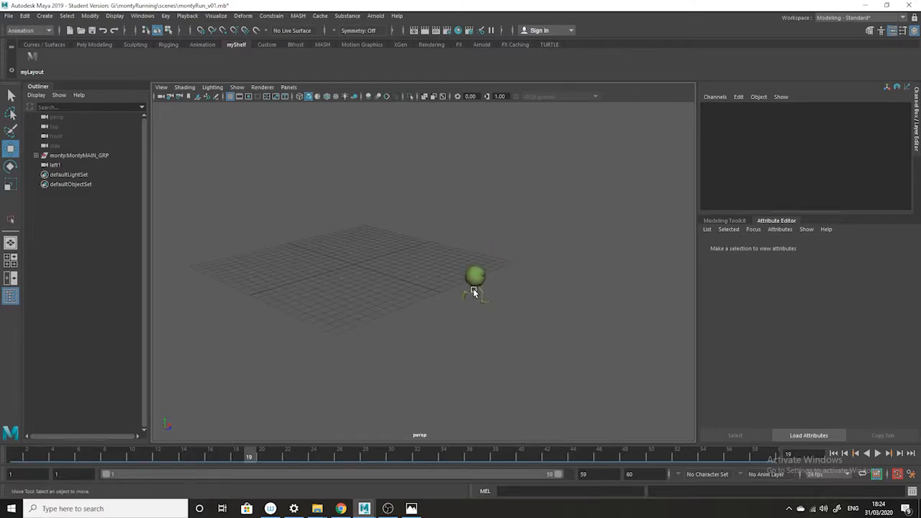
click(42, 15)
mouse_move(77, 53)
click(208, 106)
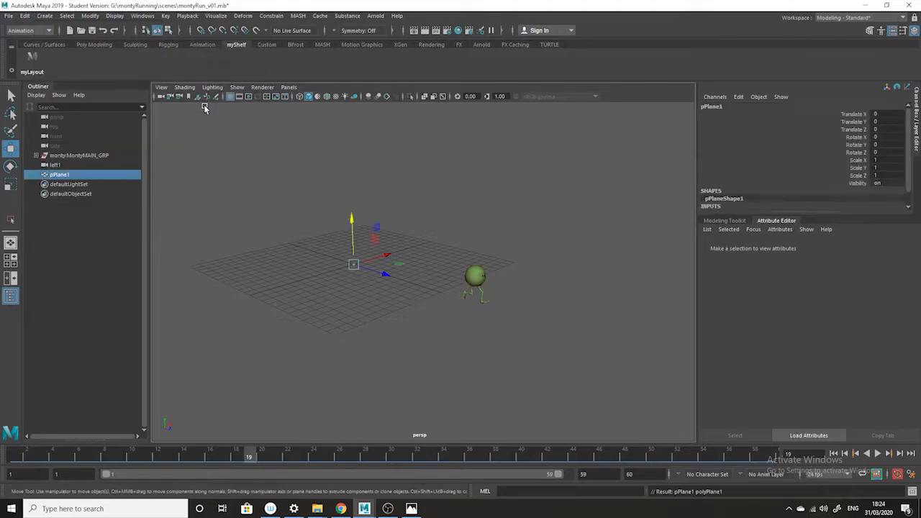
key(r)
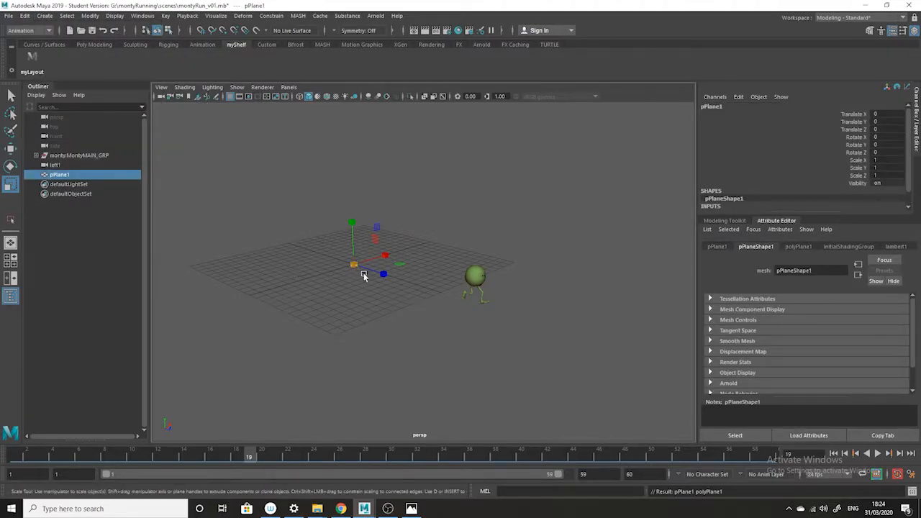
drag(355, 264, 656, 380)
drag(355, 265, 636, 354)
drag(355, 264, 459, 313)
alt+drag(459, 313, 520, 301)
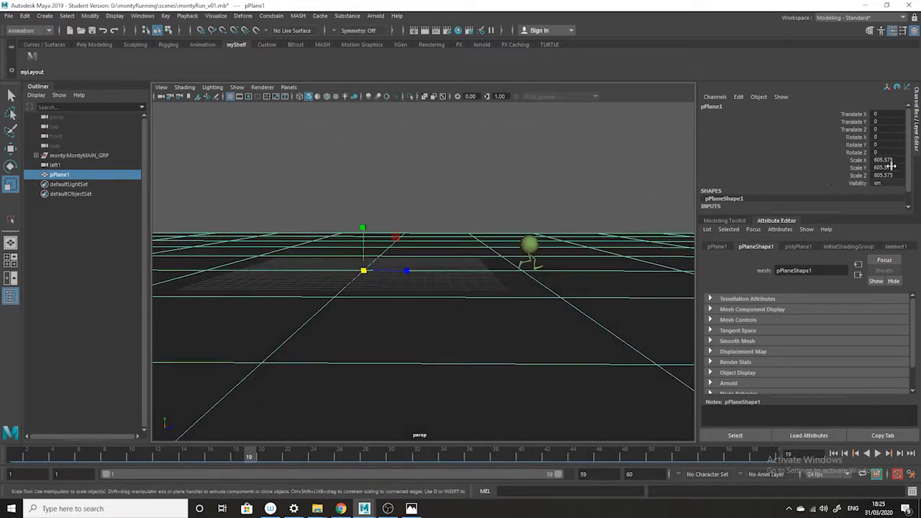
- Set the ground plane's Scale X, Y and Z to 1000 and check its extent
drag(891, 160, 891, 169)
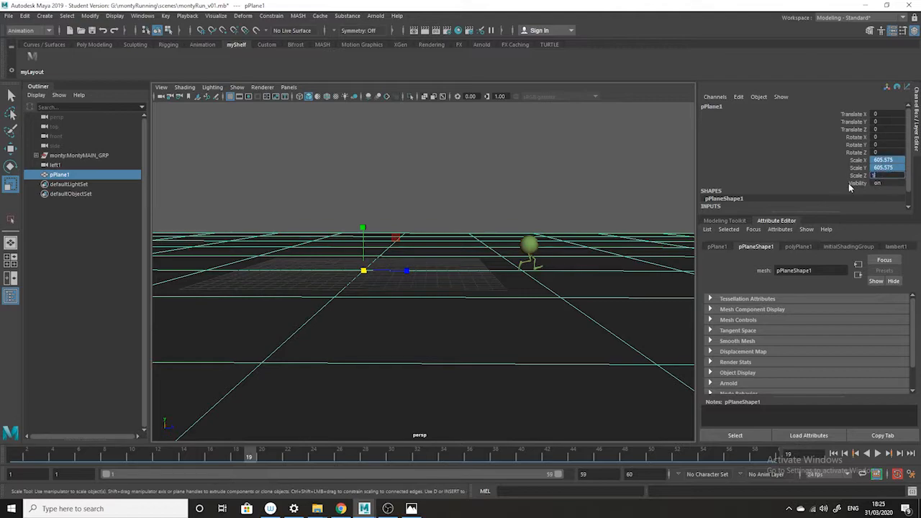
text(1000)
key(Return)
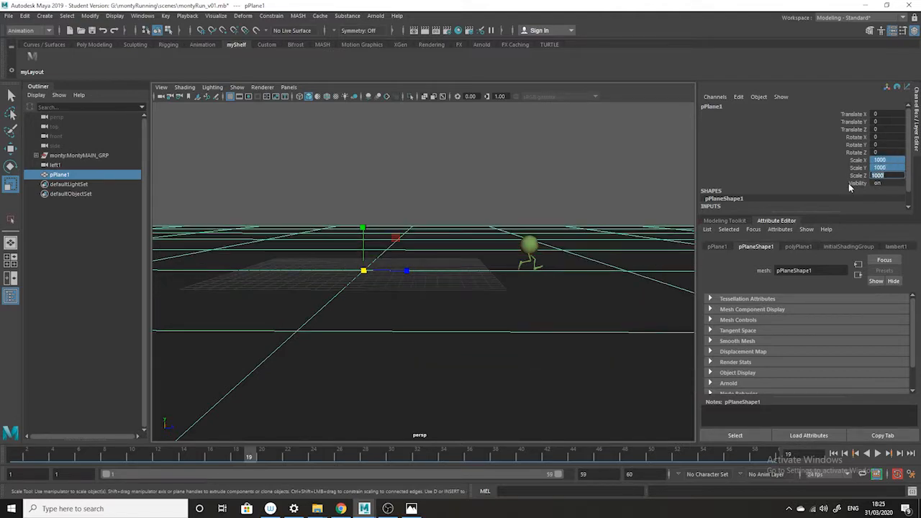
click(559, 171)
alt+drag(559, 172, 524, 188)
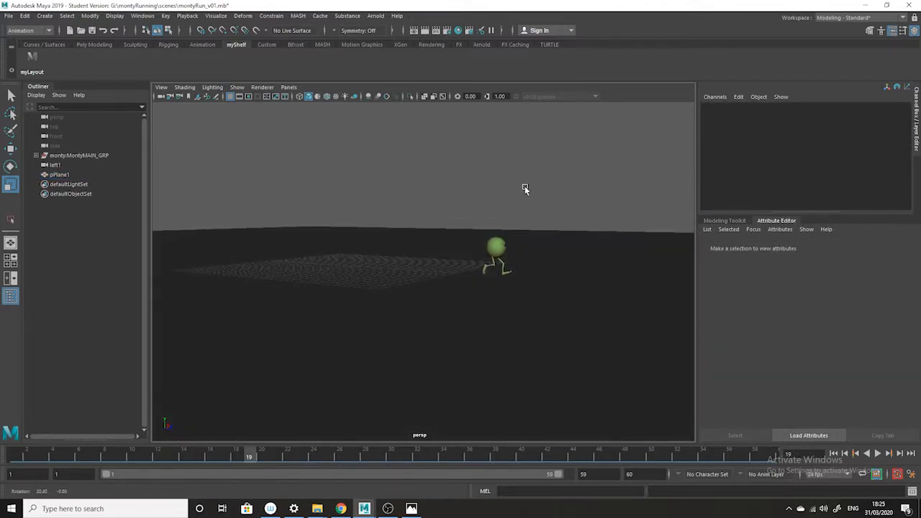
- Set the ground plane's Scale X, Y and Z to 10000 and deselect it
click(439, 238)
drag(888, 164, 891, 174)
click(894, 174)
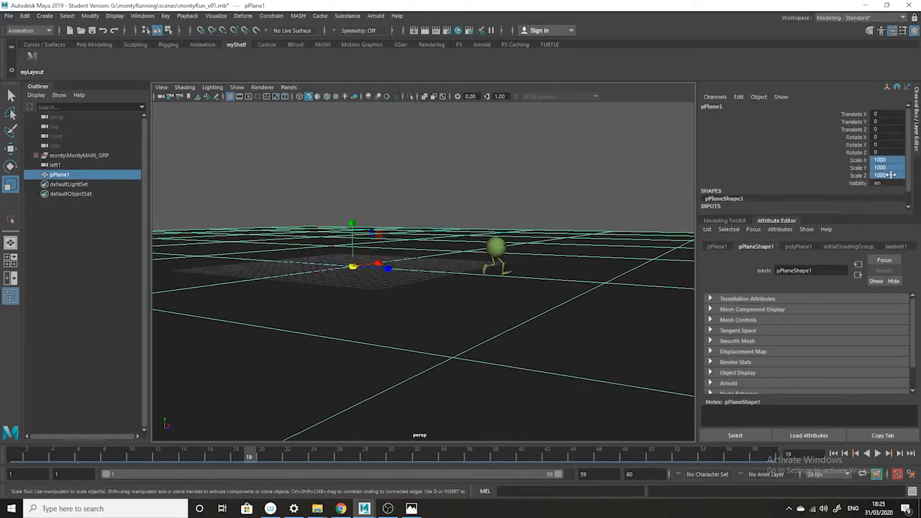
text(10000)
key(Return)
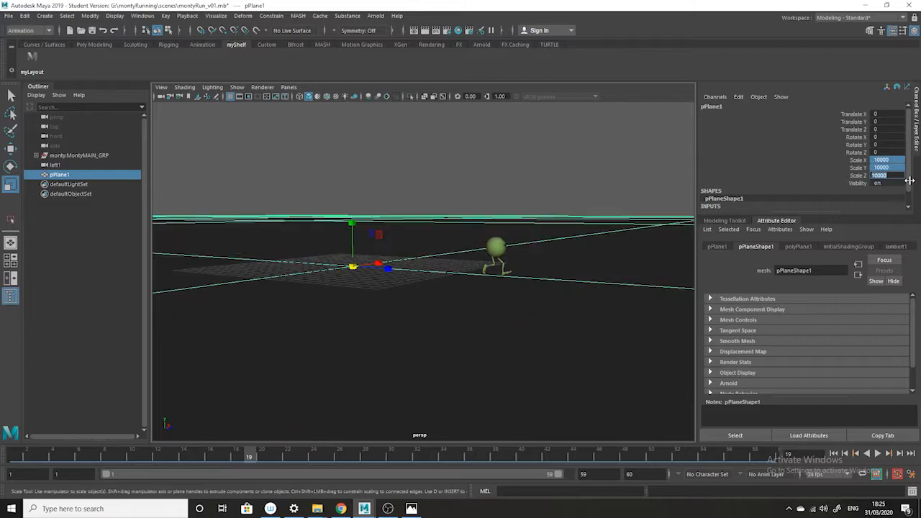
click(532, 161)
- Return to frame 1 and hide the grid in the perspective view
drag(428, 453, 5, 430)
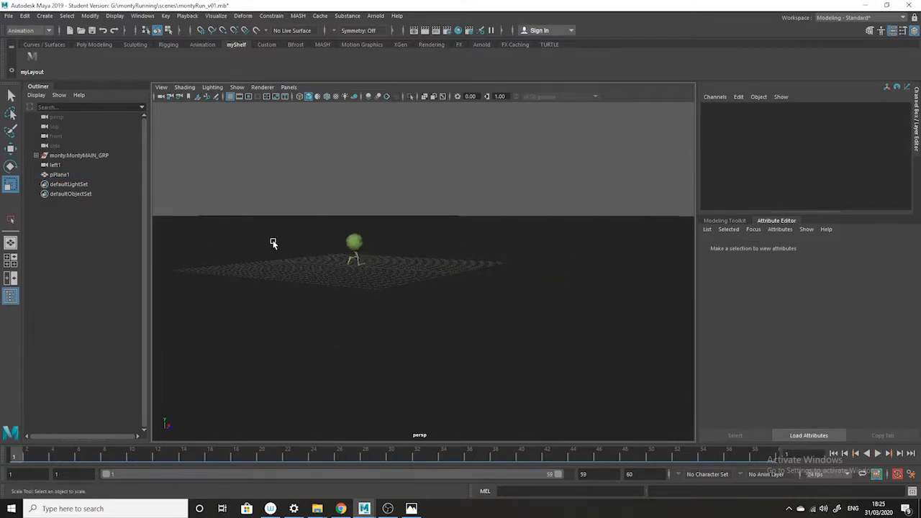
click(237, 87)
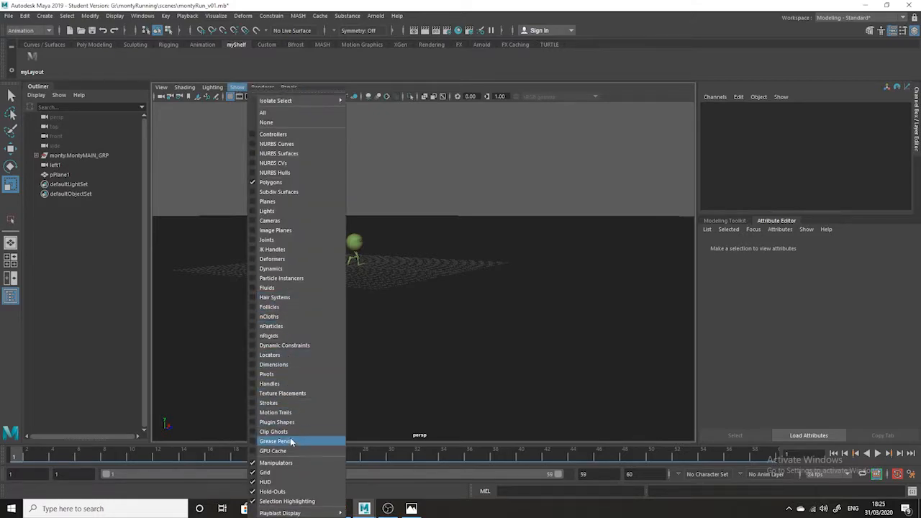
click(288, 472)
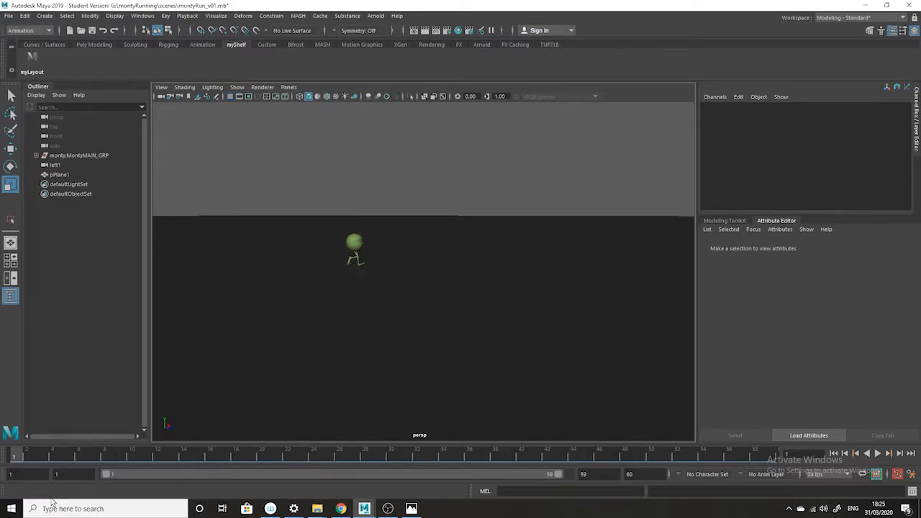
- Play back the character's run across the ground plane and examine it from different angles
mouse_move(29, 458)
mouse_down()
mouse_move(187, 458)
mouse_move(289, 479)
mouse_move(166, 457)
mouse_move(15, 458)
mouse_up()
click(883, 454)
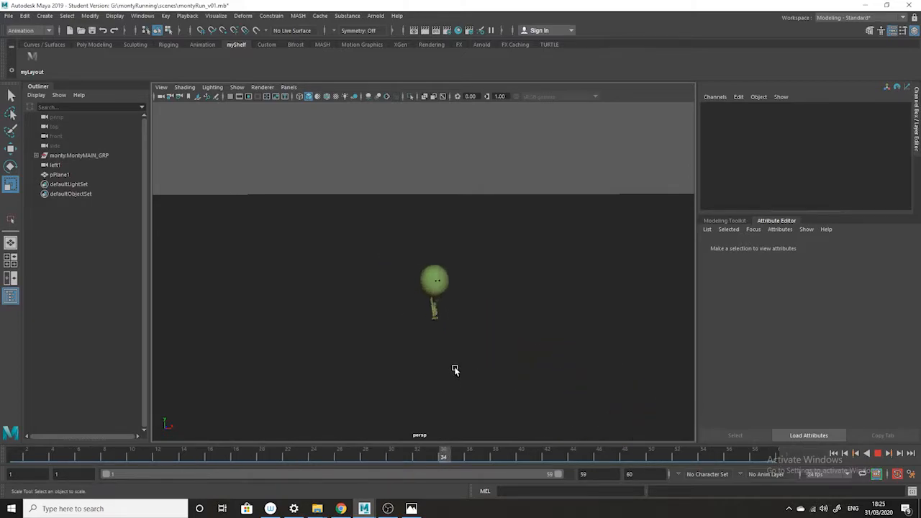
click(878, 454)
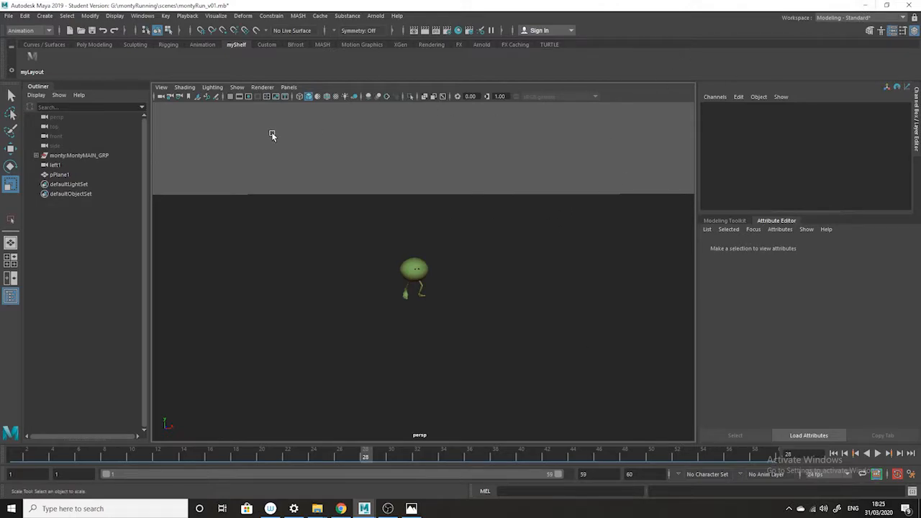
click(238, 89)
click(495, 147)
- Restore the multi-view layout and select the whole character in the side view, leaving the ground plane out of the selection
key(space)
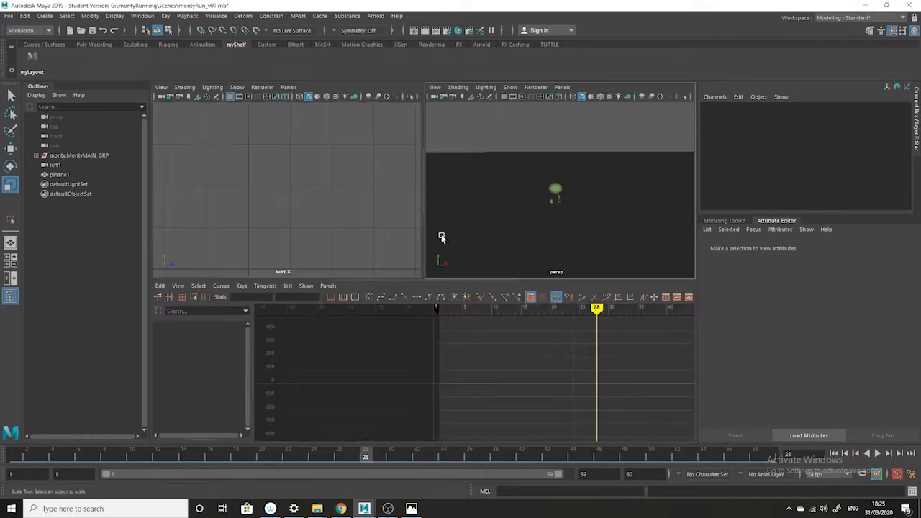
alt+right_drag(342, 239, 310, 175)
alt+right_drag(482, 245, 325, 195)
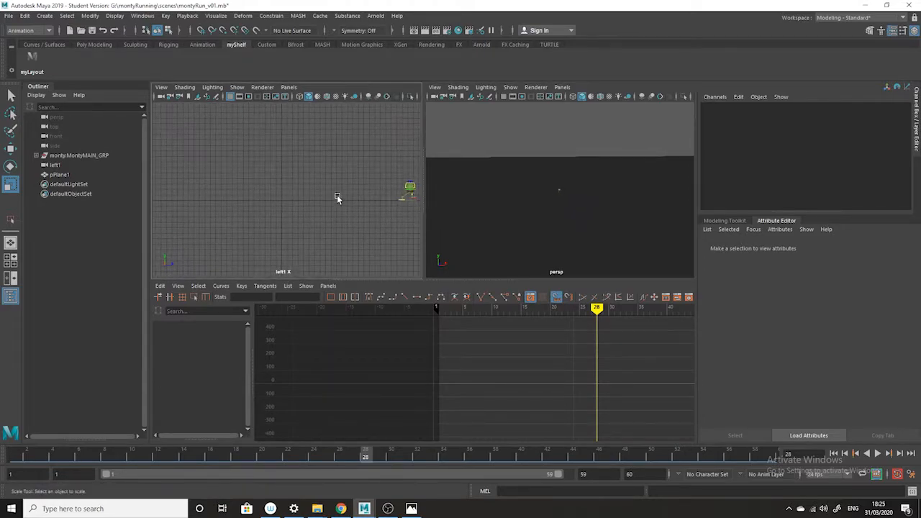
alt+middle_drag(350, 200, 232, 186)
alt+right_drag(231, 186, 323, 243)
alt+middle_drag(324, 193, 318, 219)
drag(333, 142, 251, 244)
alt+right_drag(252, 243, 346, 292)
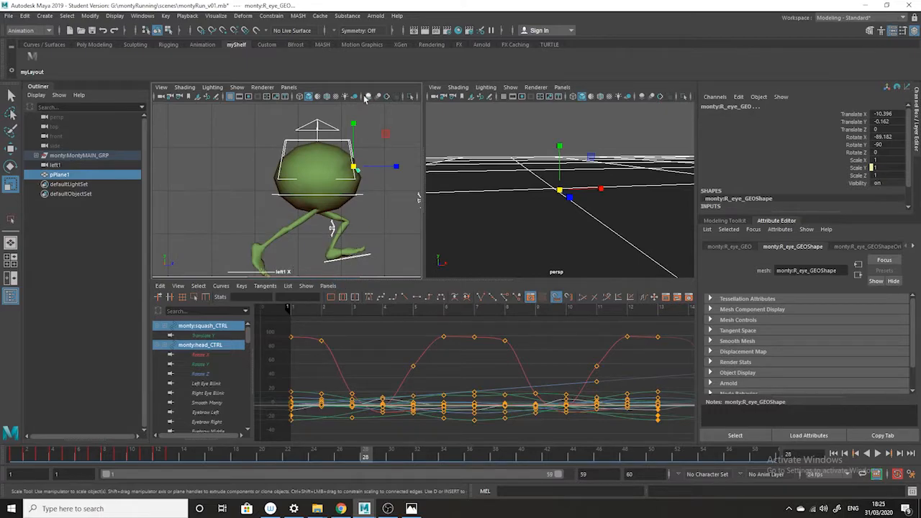
alt+middle_drag(366, 166, 353, 119)
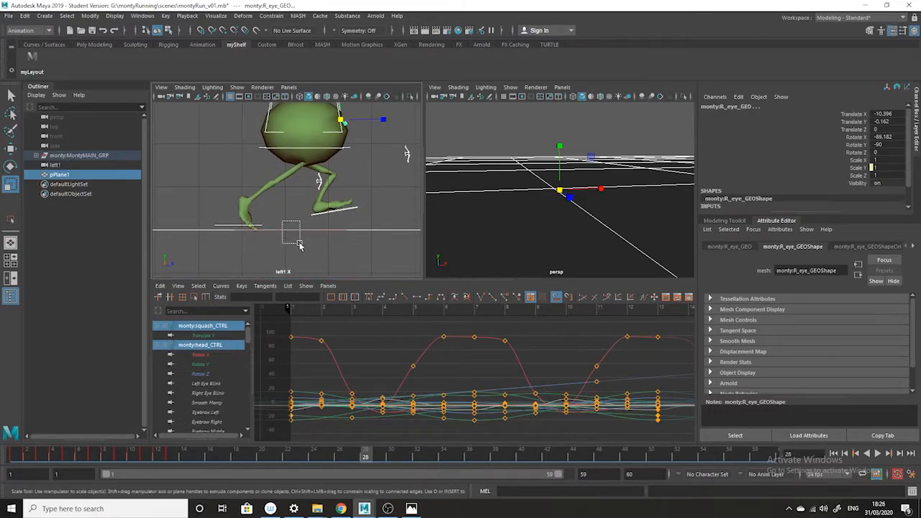
drag(300, 245, 300, 246)
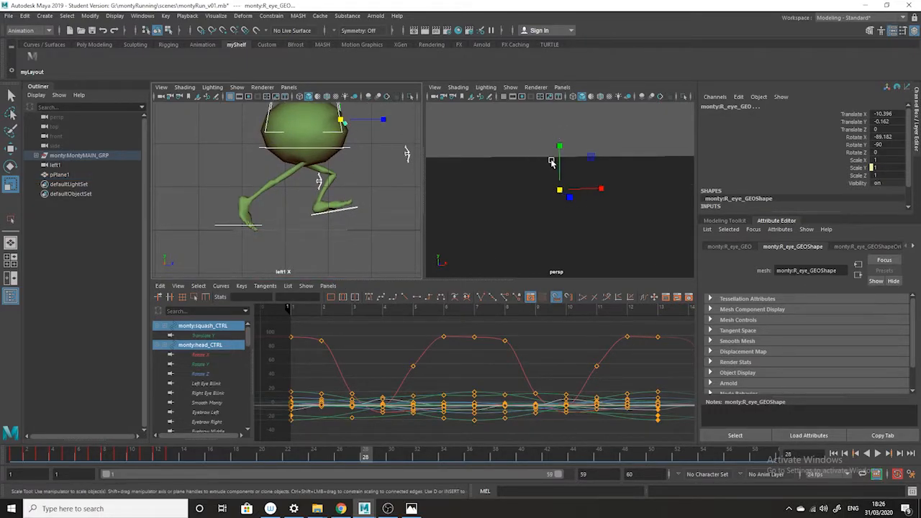
- Frame the selected character in the perspective view and show its control curves there
key(f)
click(511, 87)
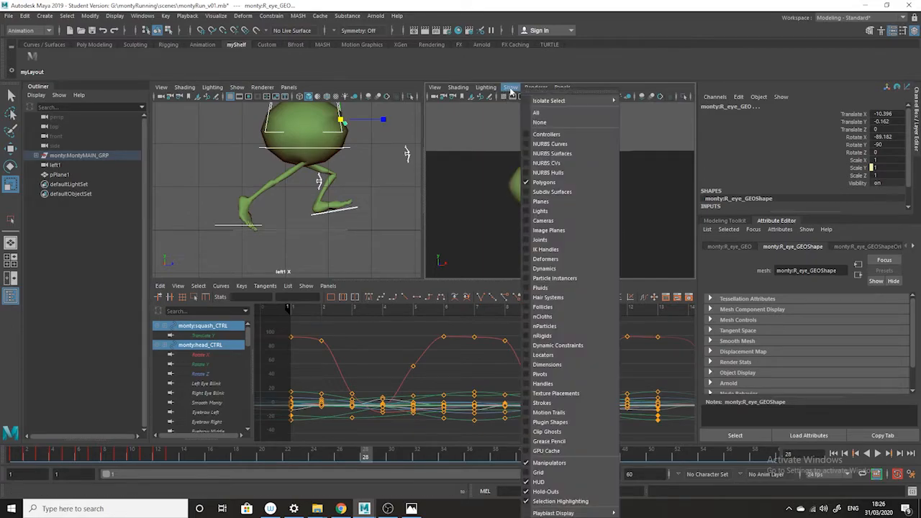
click(548, 135)
scroll(545, 240, down, 2)
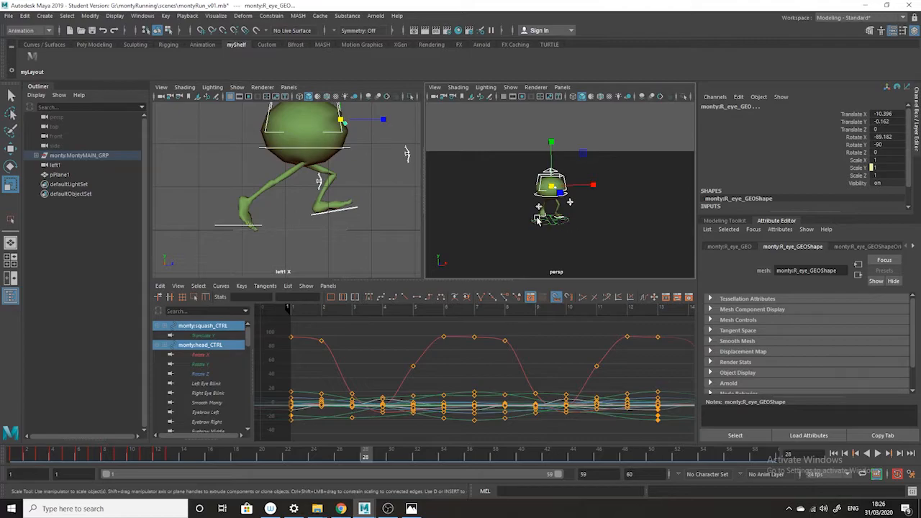
- Set the playback range's end frame to 13
scroll(585, 411, down, 3)
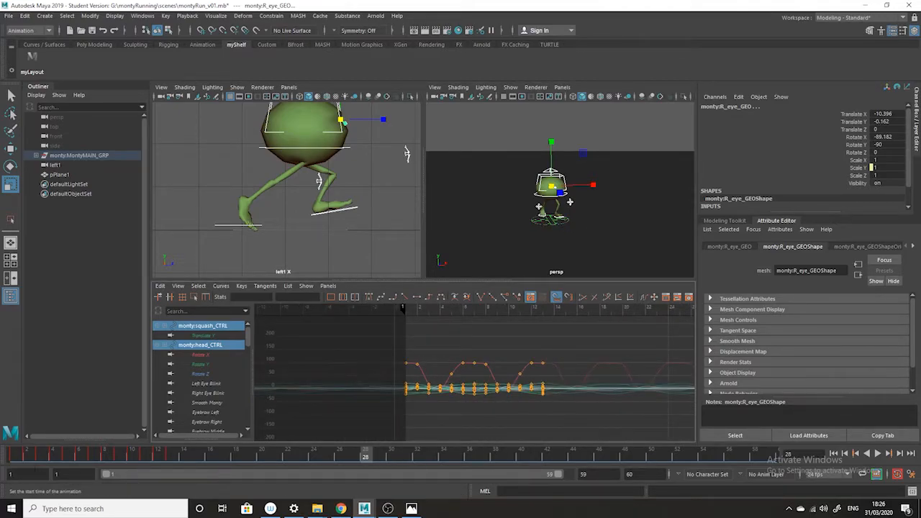
drag(604, 475, 393, 430)
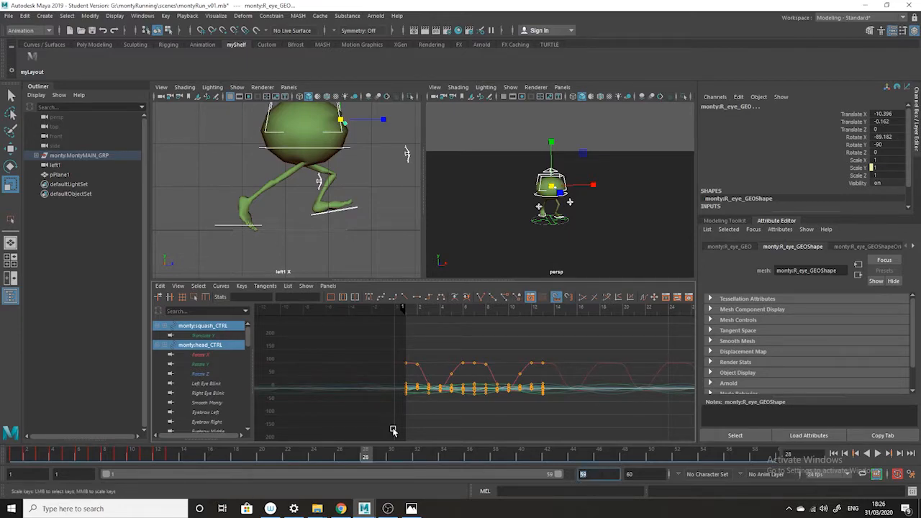
text(13)
key(Return)
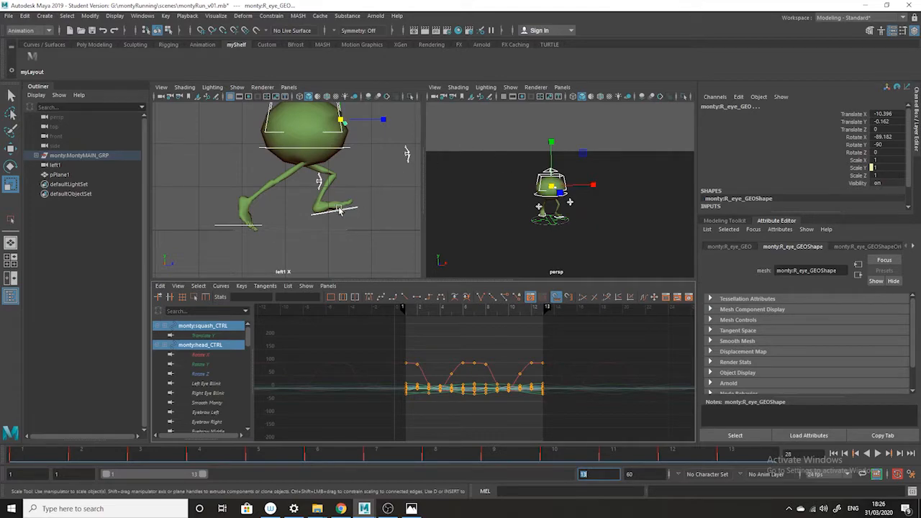
- Select the squash control above the head and bake its Translate Y cycle into keys across frames 1 to 13
click(351, 151)
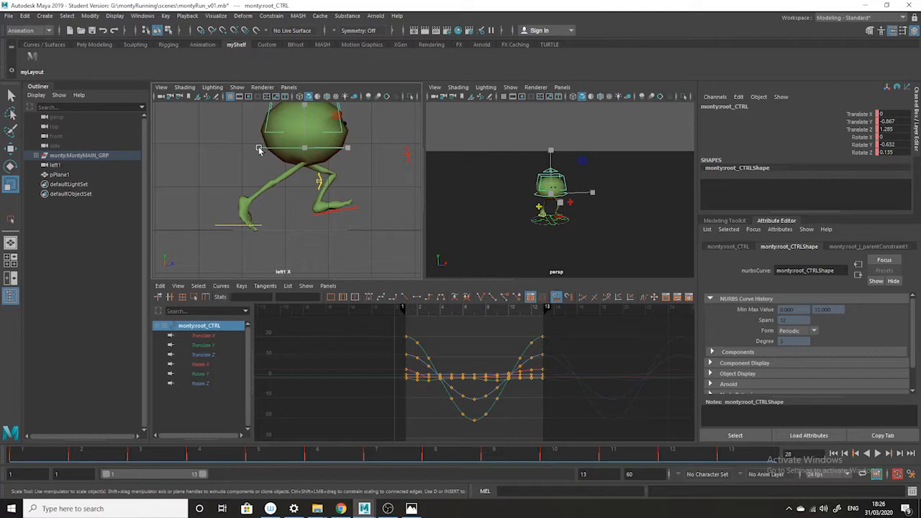
click(355, 168)
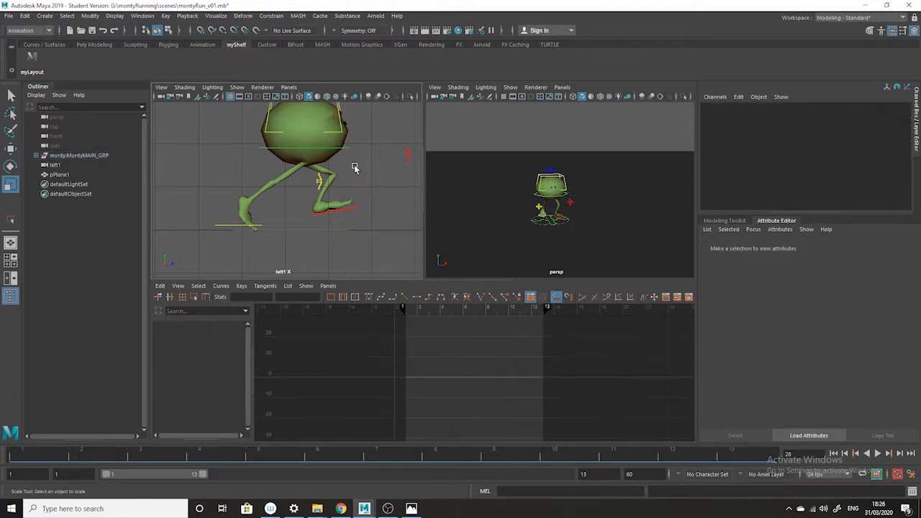
click(265, 151)
key(f)
click(333, 158)
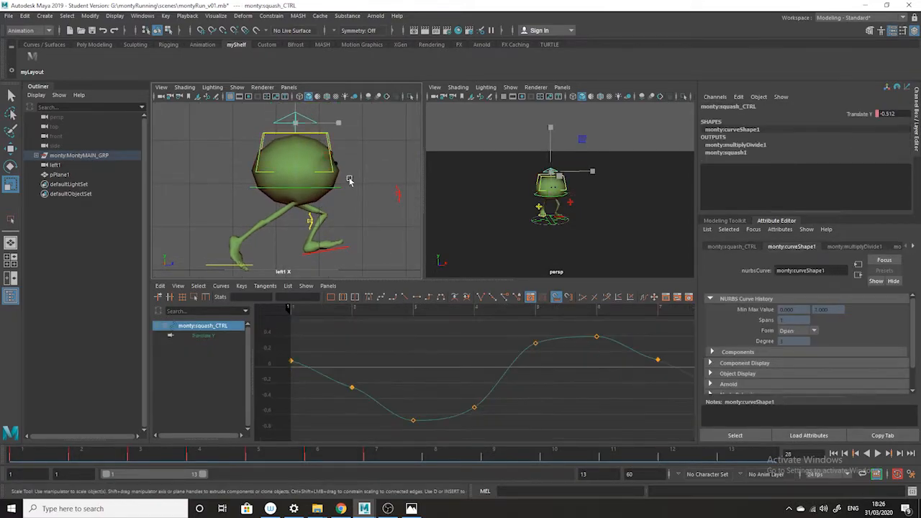
scroll(514, 403, down, 5)
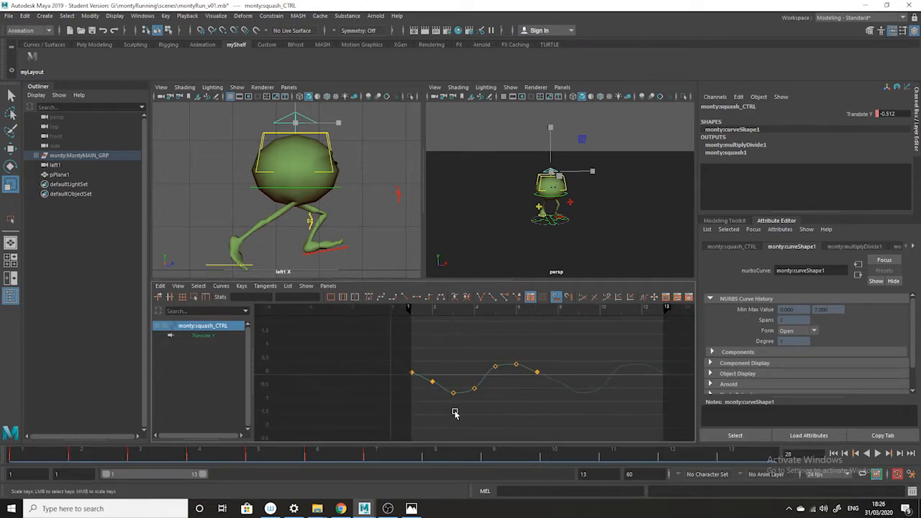
click(25, 15)
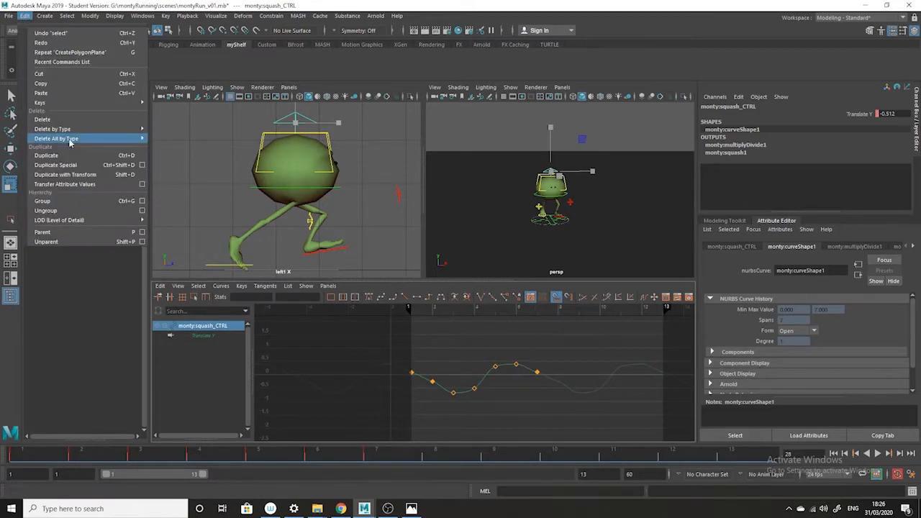
mouse_move(72, 103)
click(191, 169)
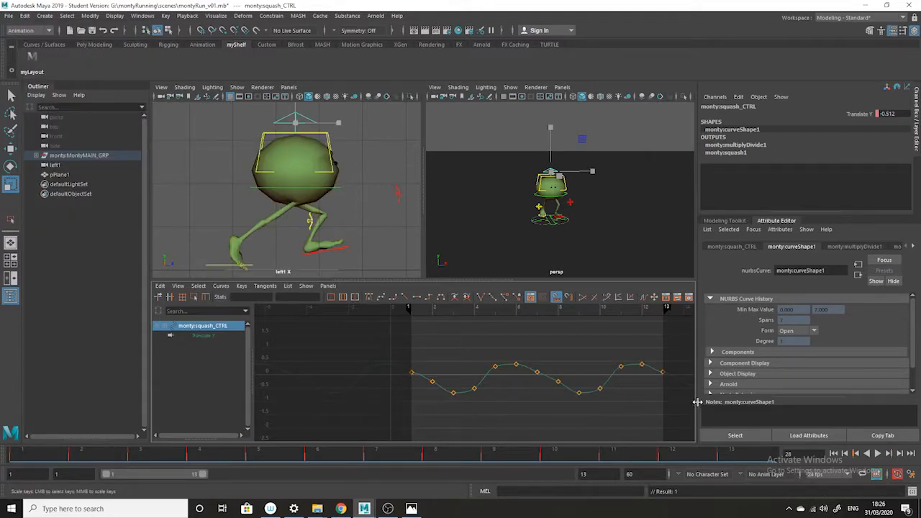
- Return to frame 1 and try to select the whole character, undoing the stray change in the side view
drag(514, 465, 25, 460)
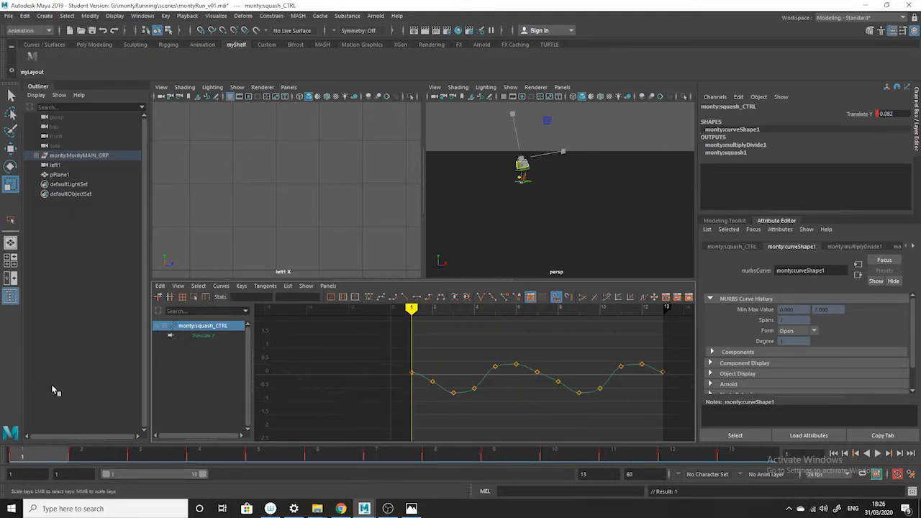
drag(570, 153, 507, 206)
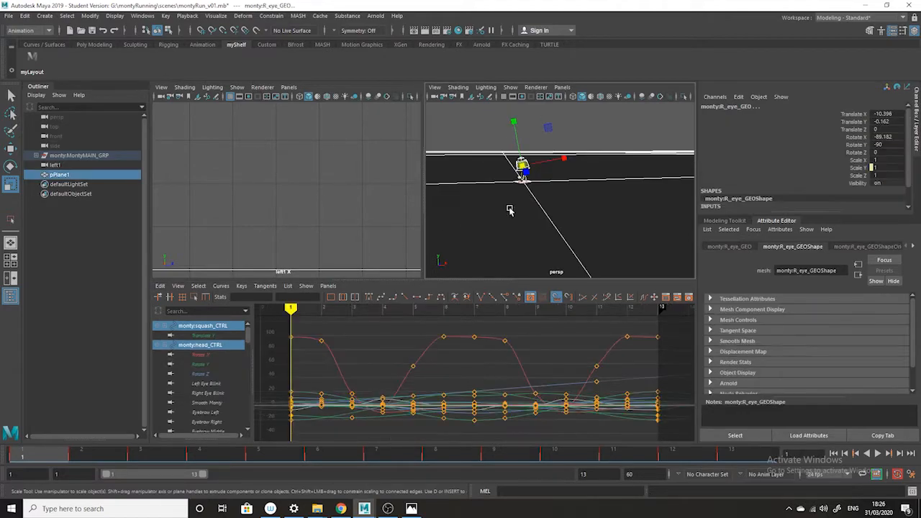
alt+right_drag(373, 228, 294, 177)
alt+right_drag(331, 204, 279, 177)
alt+right_drag(431, 244, 285, 175)
alt+right_drag(378, 228, 168, 131)
alt+middle_drag(183, 190, 308, 189)
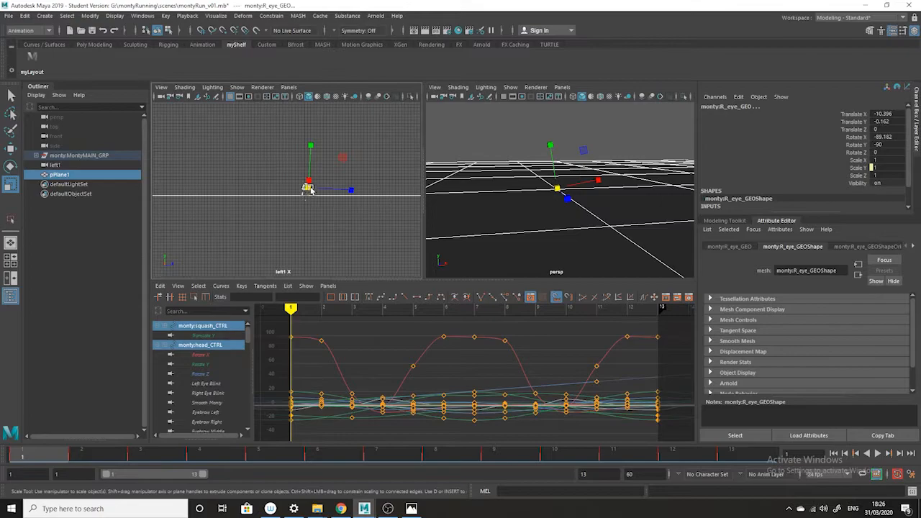
drag(352, 187, 290, 211)
key(ctrl+z)
- Select the whole character without the ground plane in the side view and examine its animation curves over a wider frame range
alt+right_drag(301, 201, 362, 259)
alt+right_drag(279, 177, 353, 234)
alt+middle_drag(349, 214, 261, 232)
drag(208, 118, 347, 237)
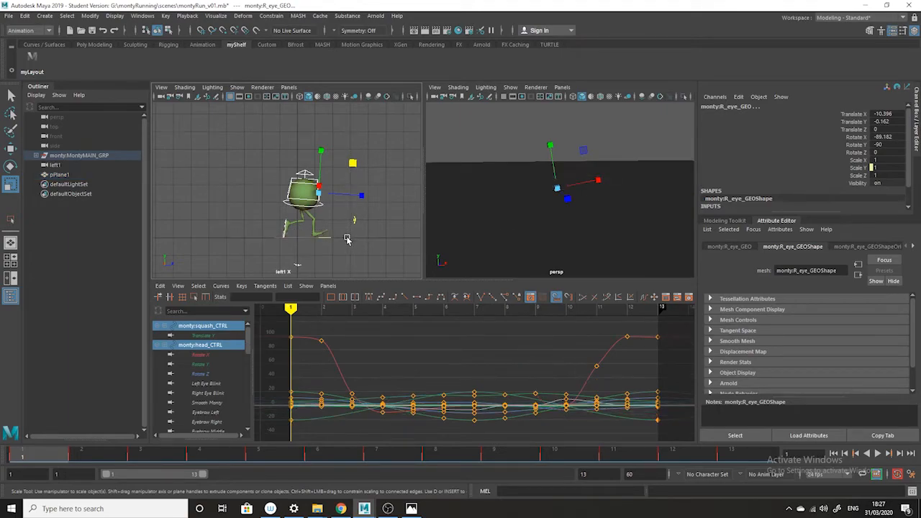
alt+right_drag(566, 414, 502, 372)
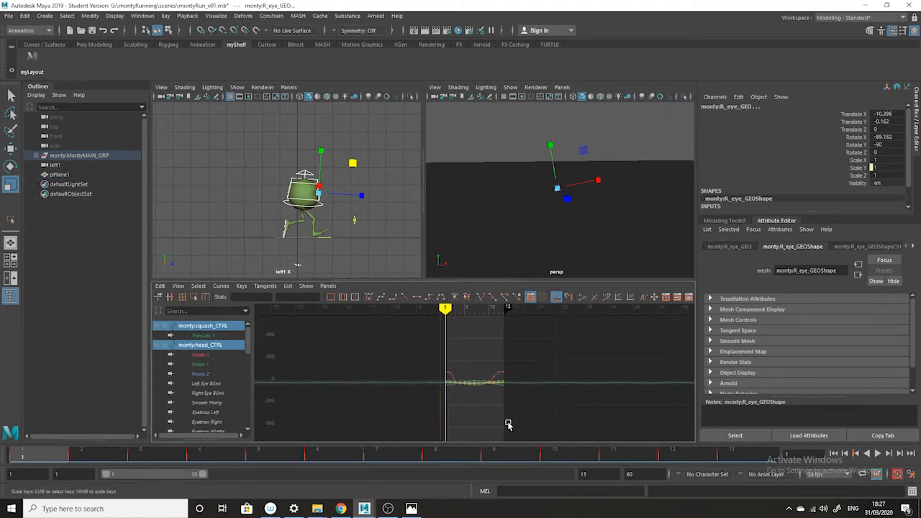
- Clear the selection and maximize the perspective view with the character seen from closer up
click(556, 235)
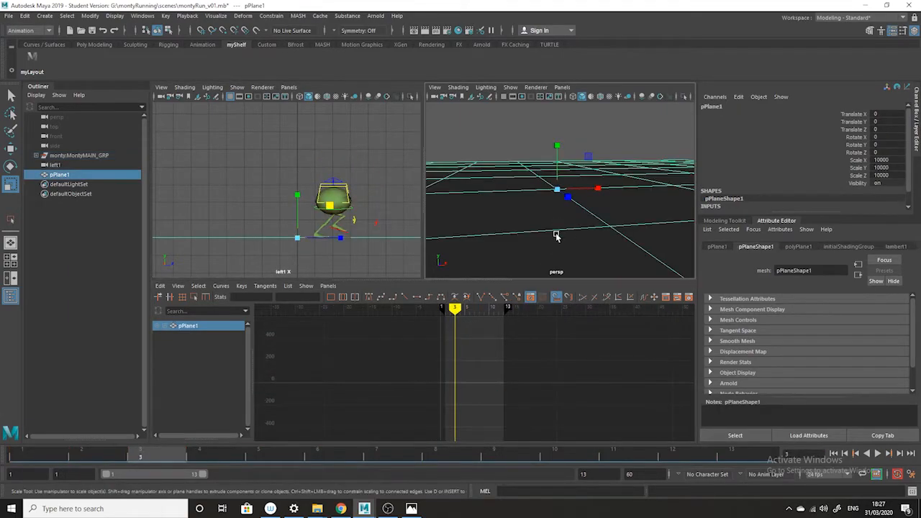
click(553, 124)
key(space)
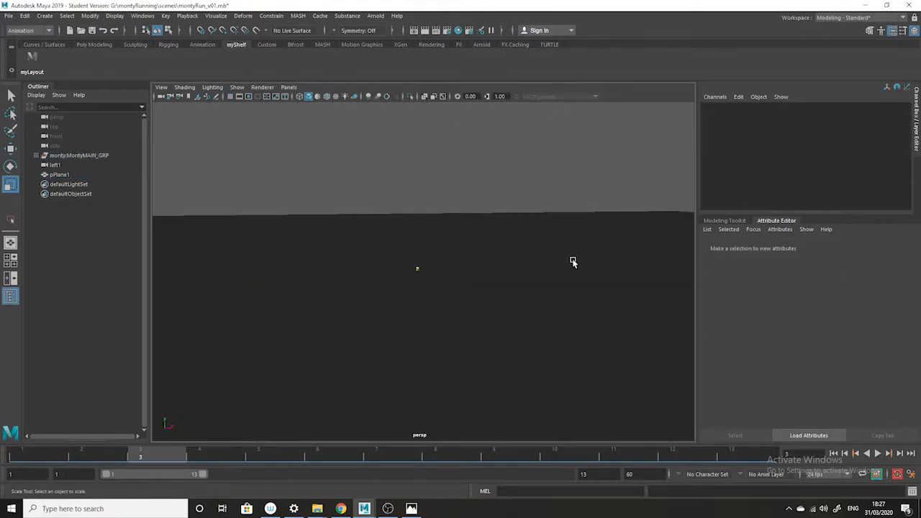
scroll(581, 362, up, 6)
alt+drag(366, 307, 414, 352)
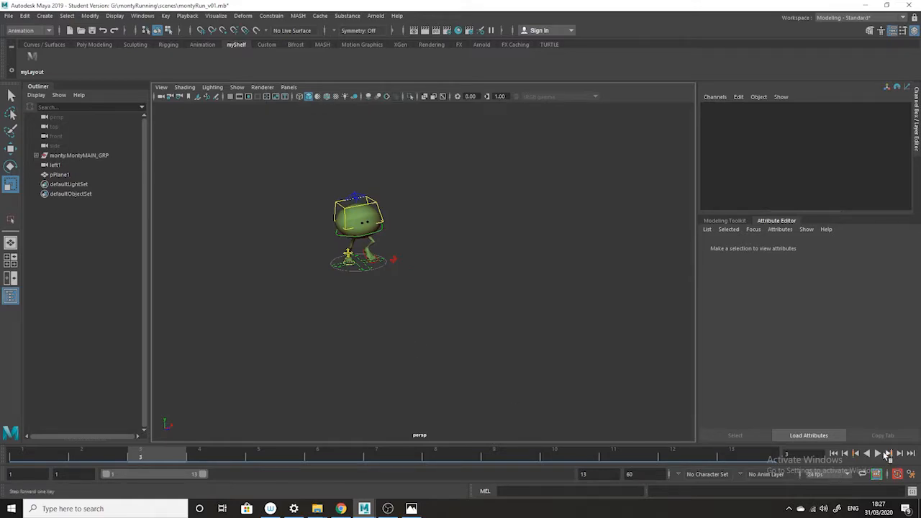
- Play back the run and hide the character's control curves in the perspective view
click(877, 454)
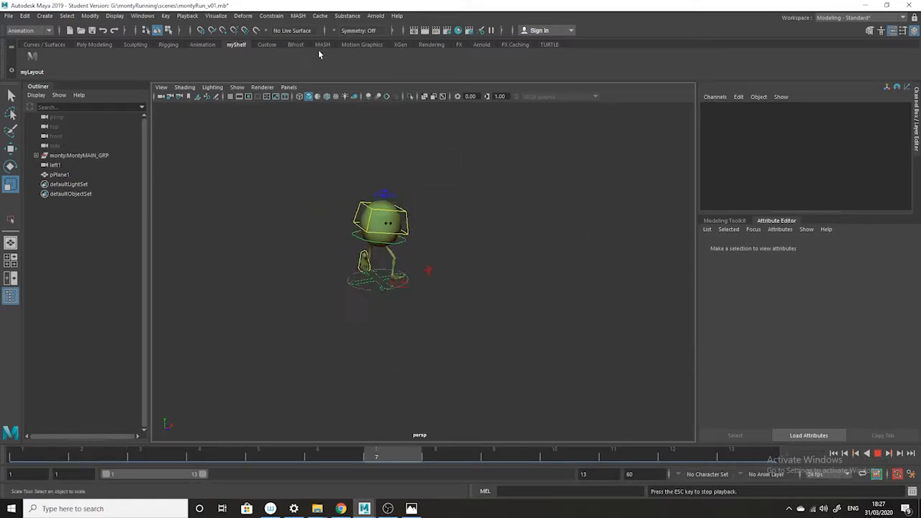
click(237, 87)
click(290, 144)
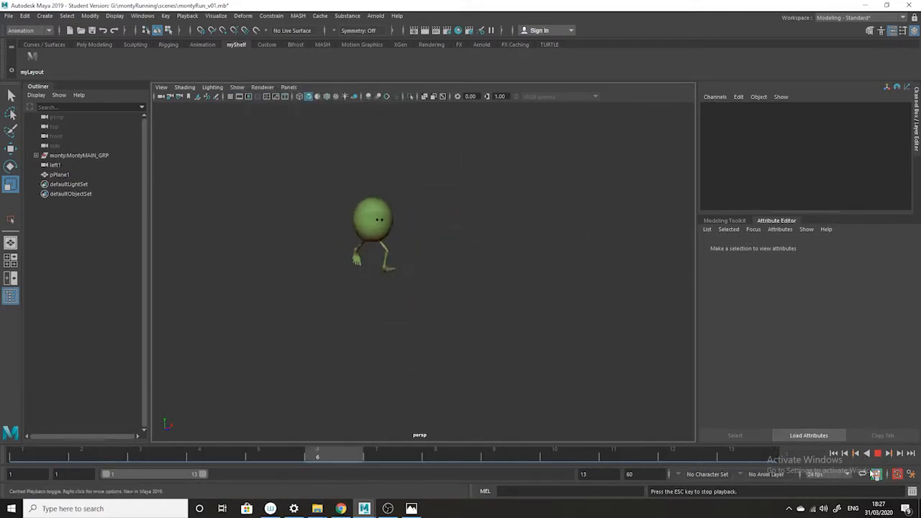
alt+drag(502, 308, 496, 296)
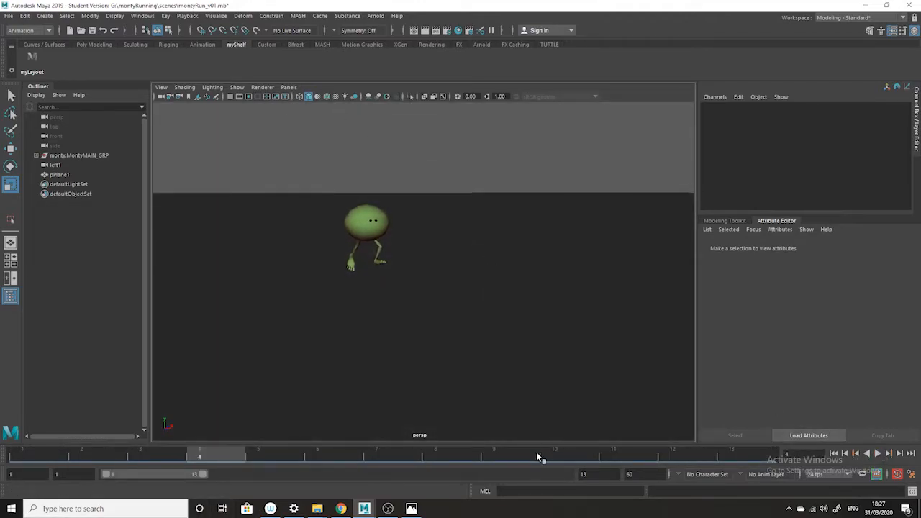
- Extend the playback range to frame 60 and reframe the character with more ground plane around it
drag(202, 474, 567, 474)
alt+right_drag(510, 364, 497, 346)
alt+drag(485, 348, 455, 328)
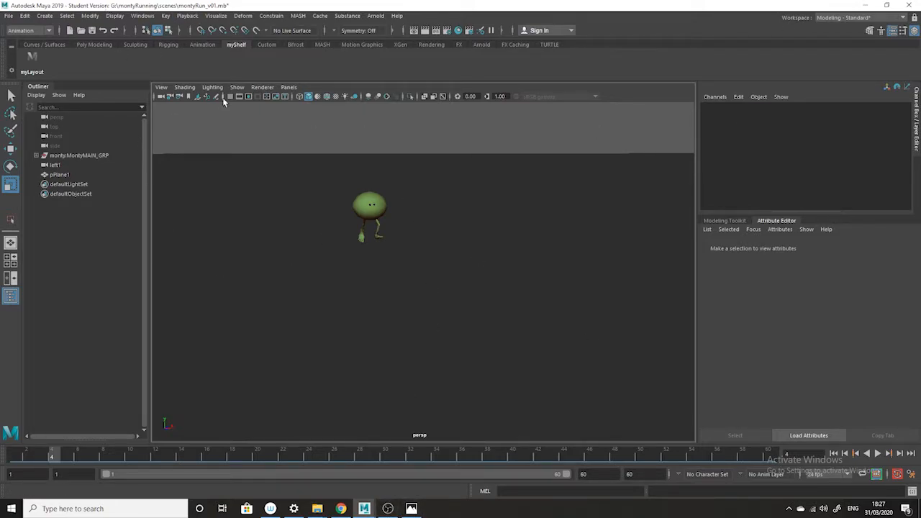
- Create a directional light and set its Scale X, Y and Z to 10
click(45, 15)
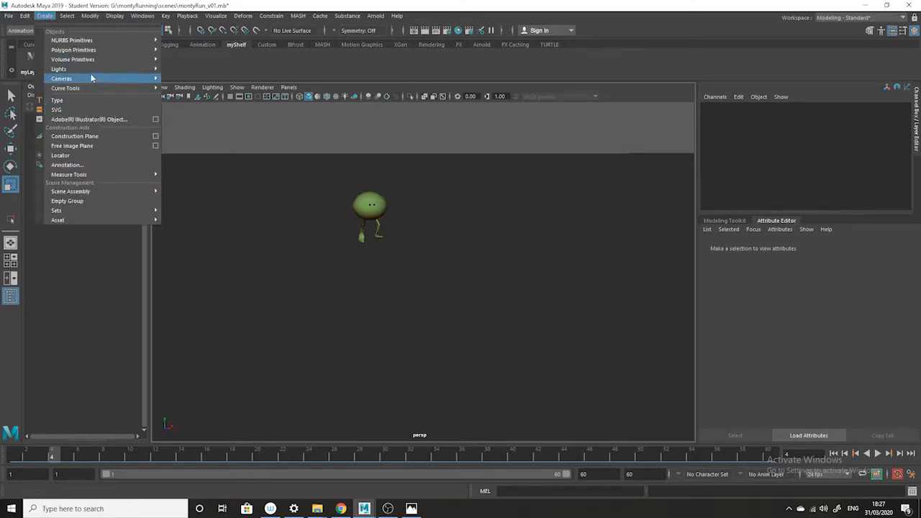
mouse_move(62, 69)
click(204, 86)
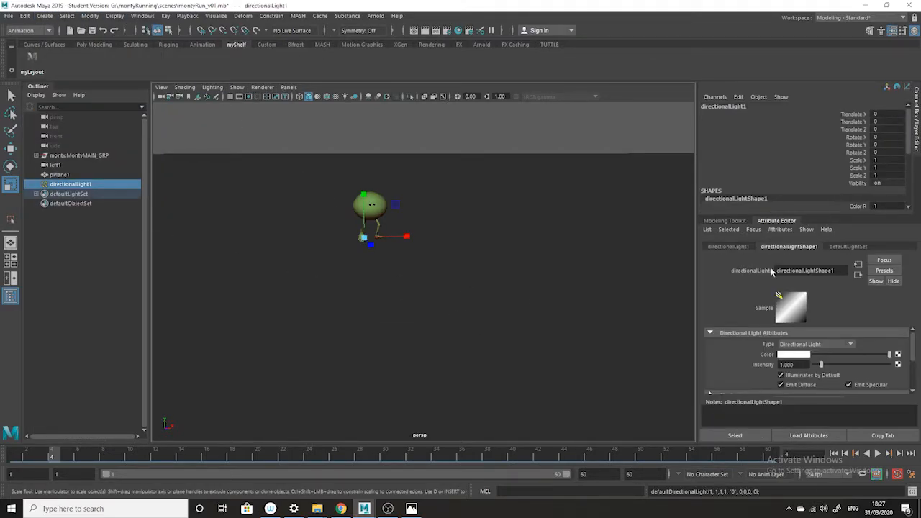
click(10, 148)
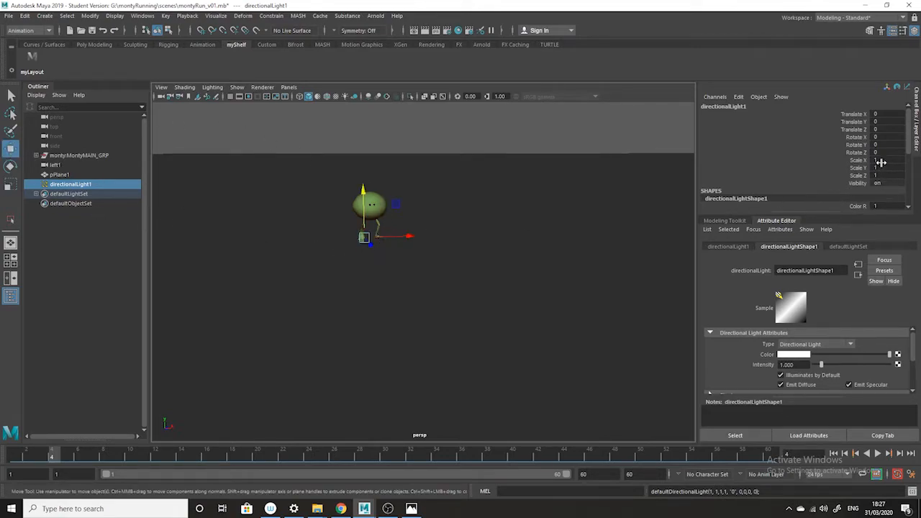
drag(881, 159, 873, 175)
key(Return)
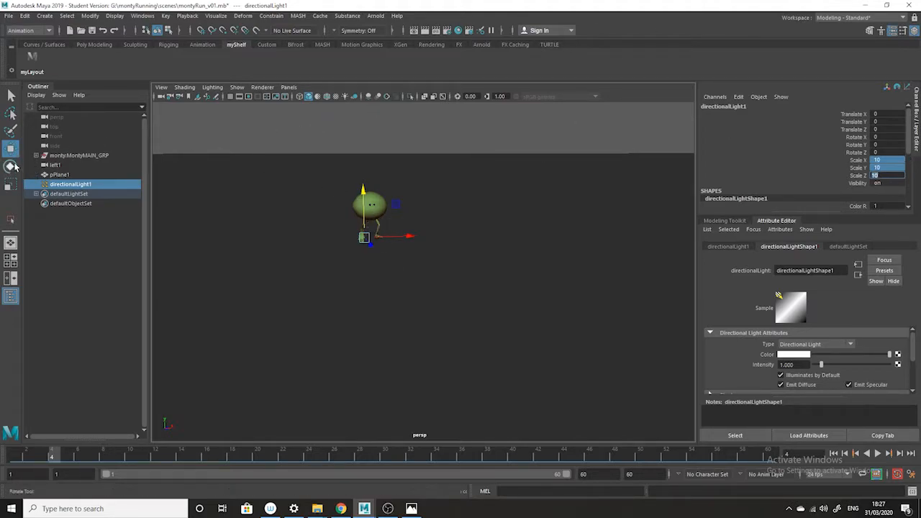
- Rotate the directional light to about -58 degrees in X and show lights in the perspective view
key(e)
drag(370, 253, 370, 216)
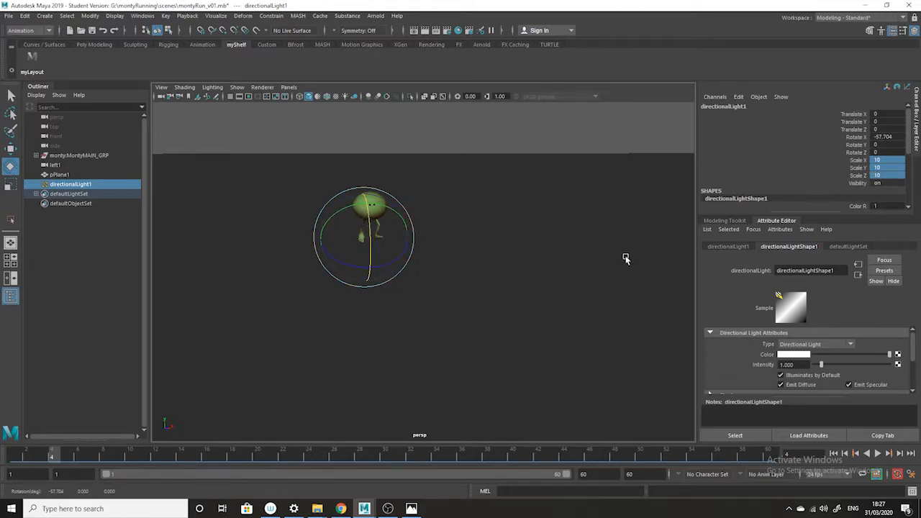
click(236, 87)
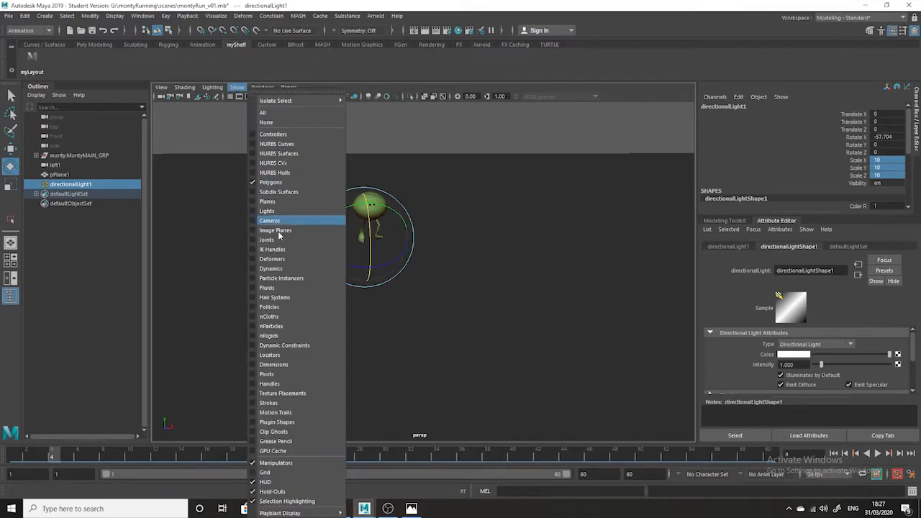
click(272, 213)
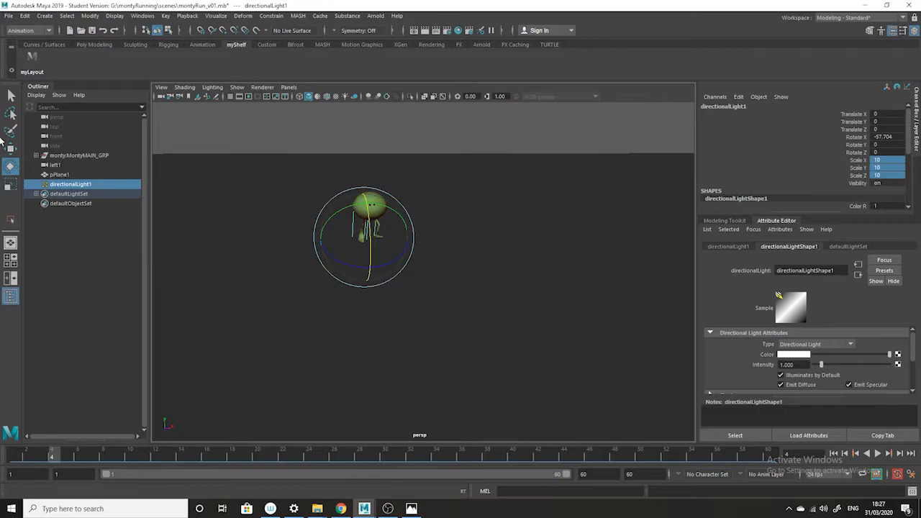
- Move the light to about X -24.8, Y 23.3 and angle it towards the character, at about -61, -16 and 26 degrees
key(w)
drag(362, 193, 364, 101)
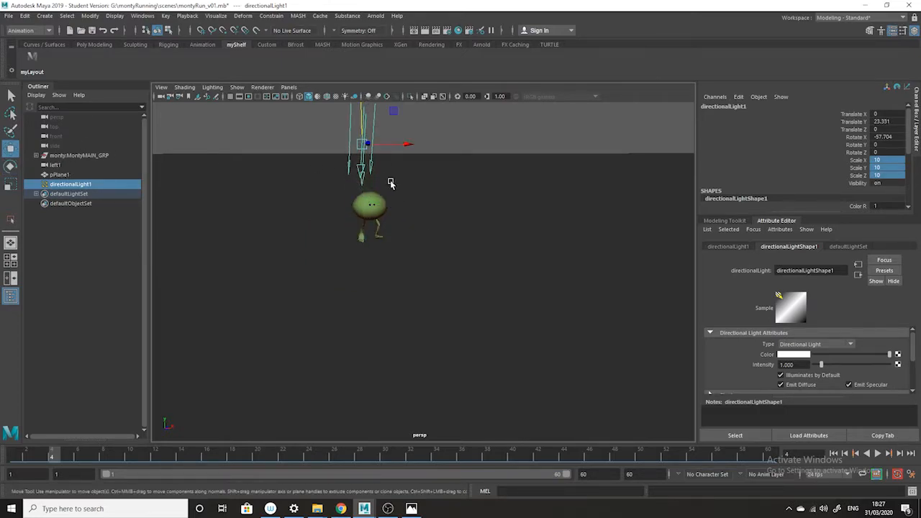
drag(413, 144, 353, 142)
key(e)
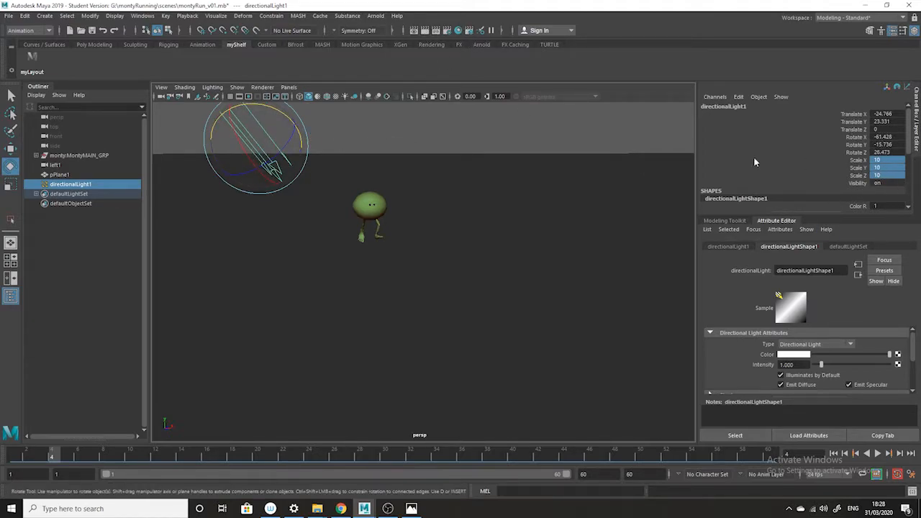
- Set the directional light's Intensity to 4
middle_drag(54, 182, 56, 184)
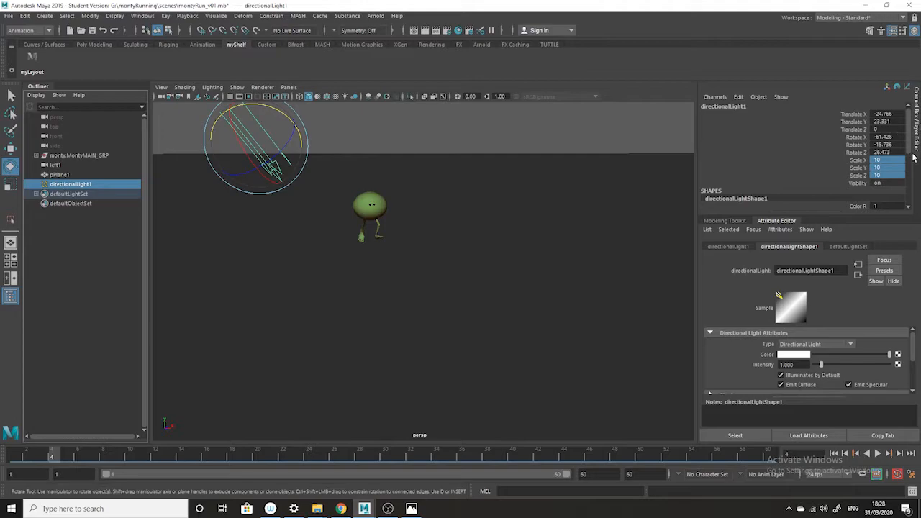
drag(910, 137, 911, 173)
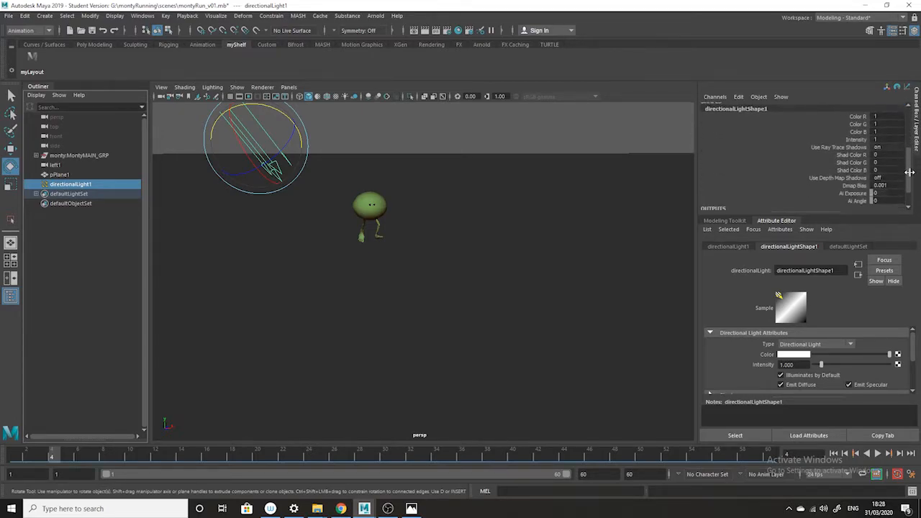
click(886, 141)
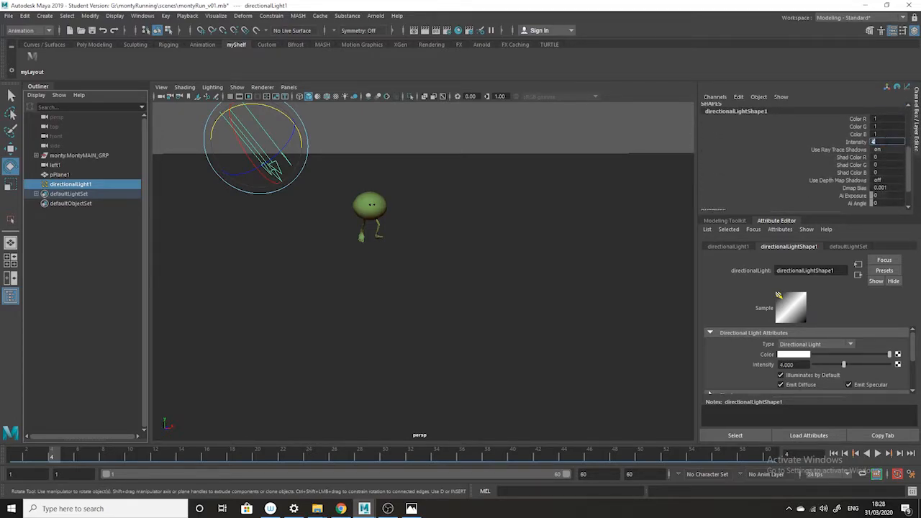
- Open a test render of the current frame, switch the renderer to Arnold Renderer, and render again
click(423, 33)
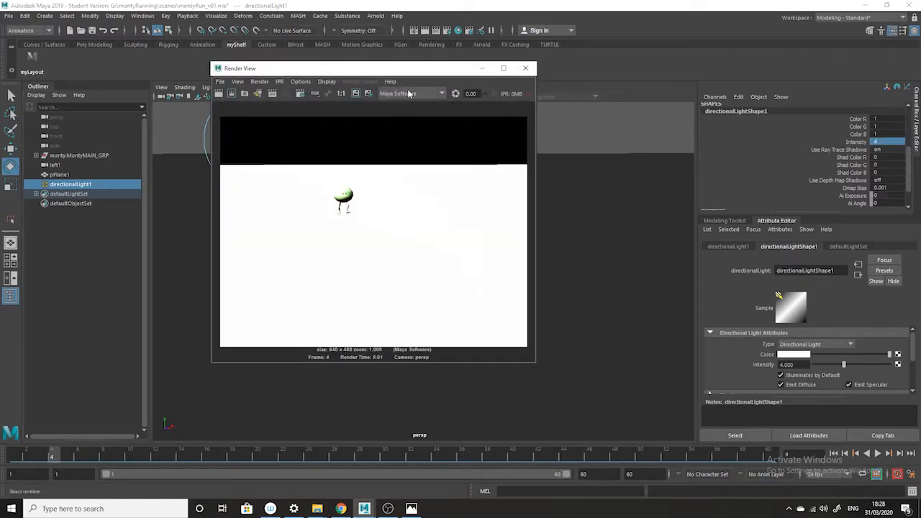
click(408, 93)
click(407, 136)
click(220, 94)
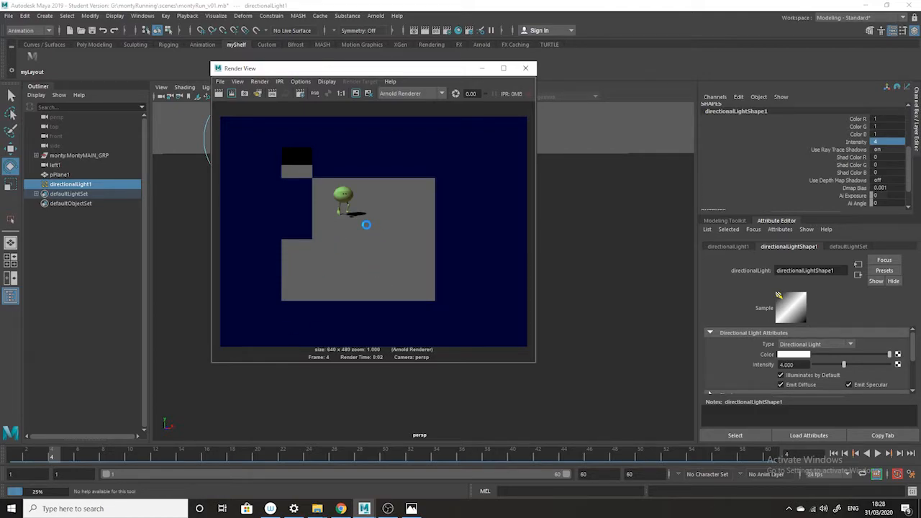
click(482, 68)
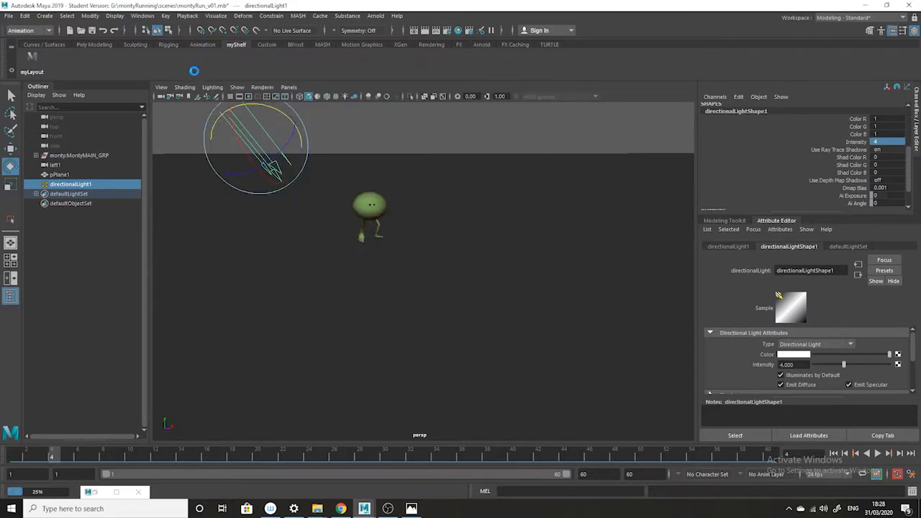
- Save the scene as montyRun_v02.mb in the project's scenes folder
click(8, 15)
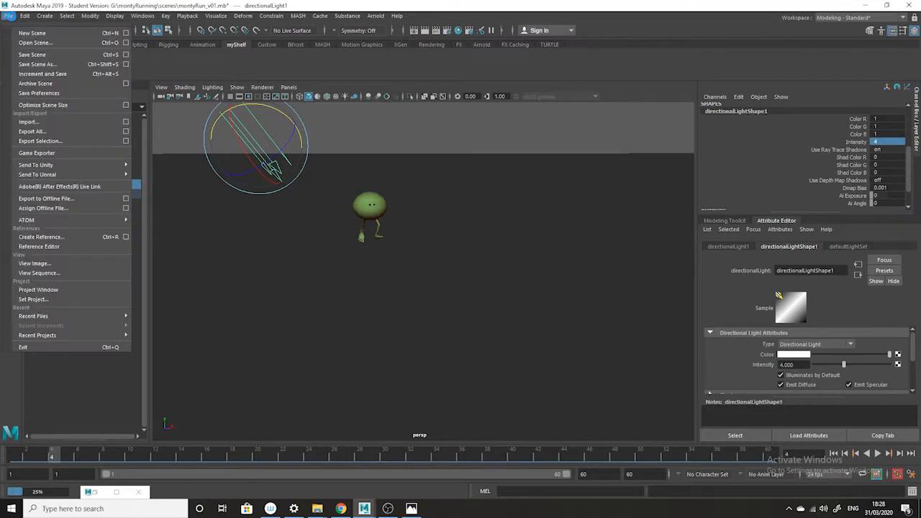
click(40, 64)
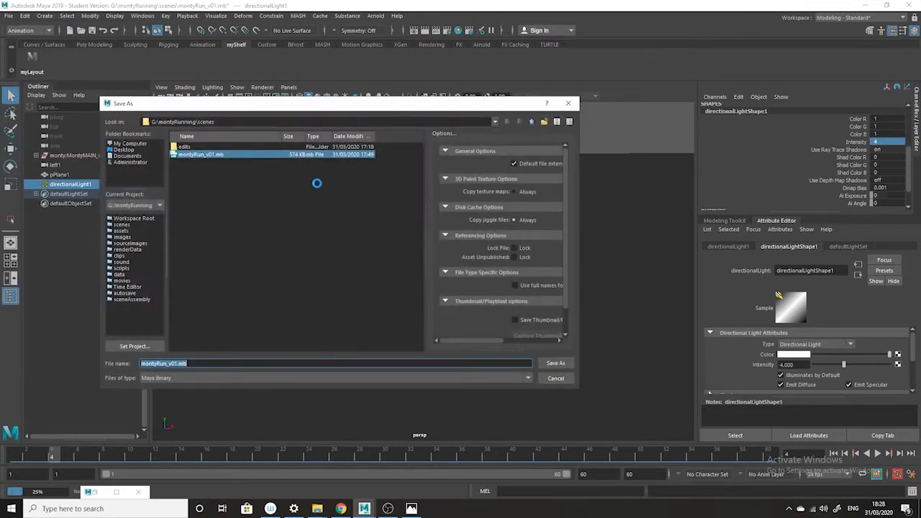
click(178, 365)
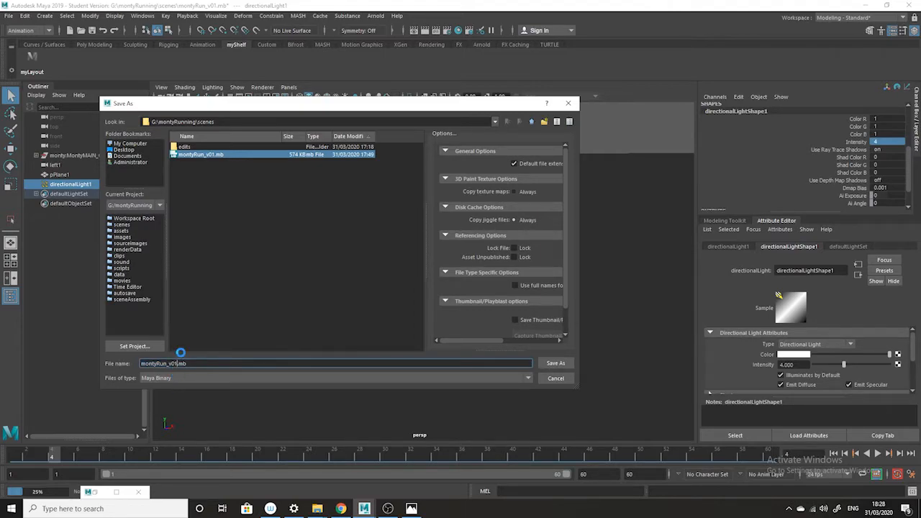
key(BackSpace)
key(BackSpace)
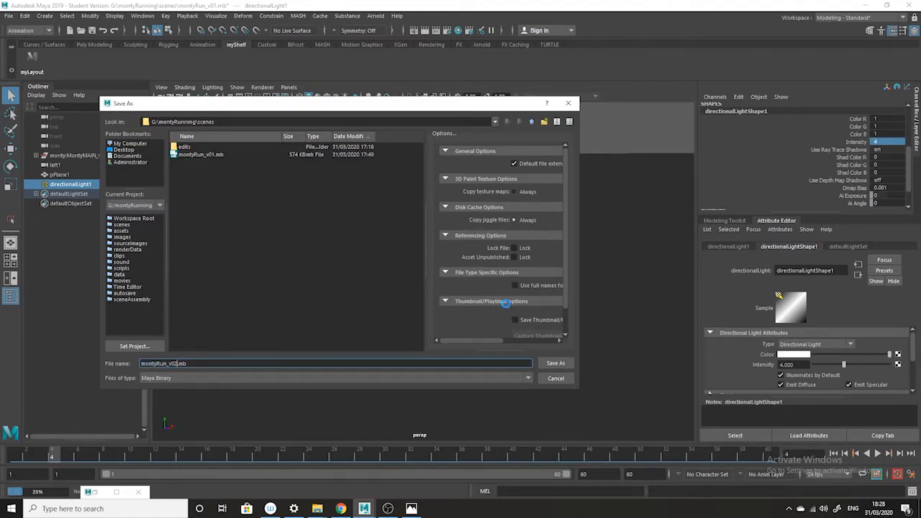
click(555, 363)
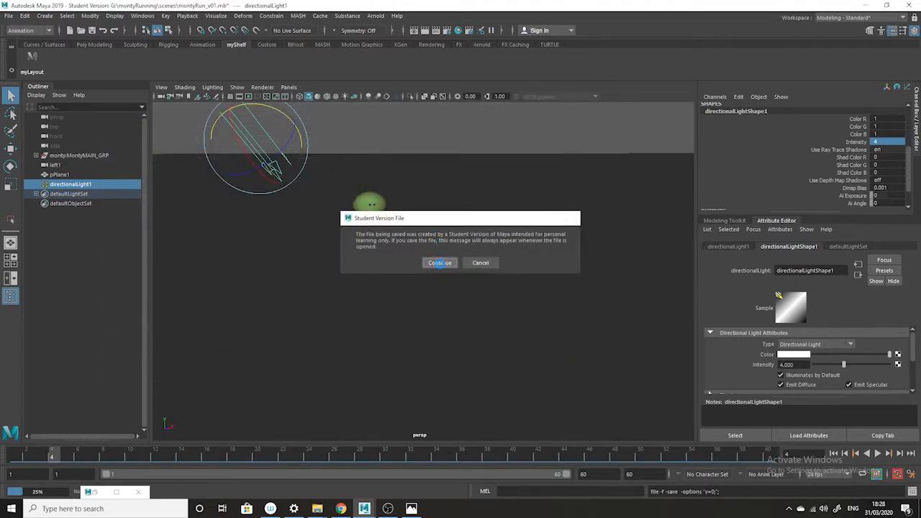
click(439, 262)
- Render frame 7 with Arnold to check the shadow, and play back the run animation in the perspective view
key(alt+v)
drag(24, 446, 92, 455)
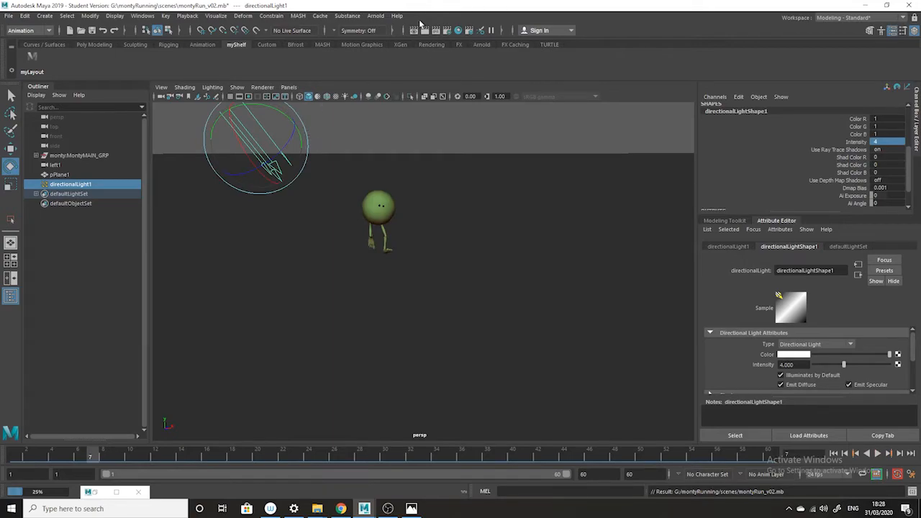
click(425, 31)
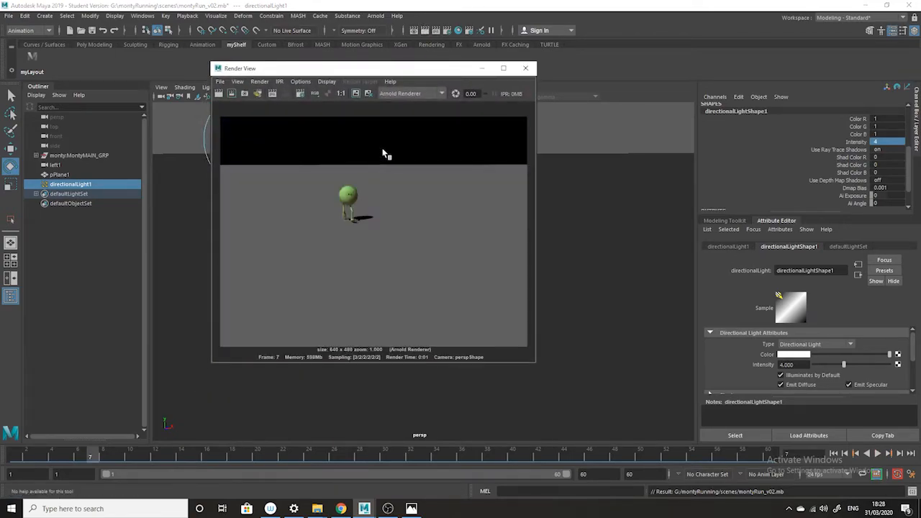
click(525, 68)
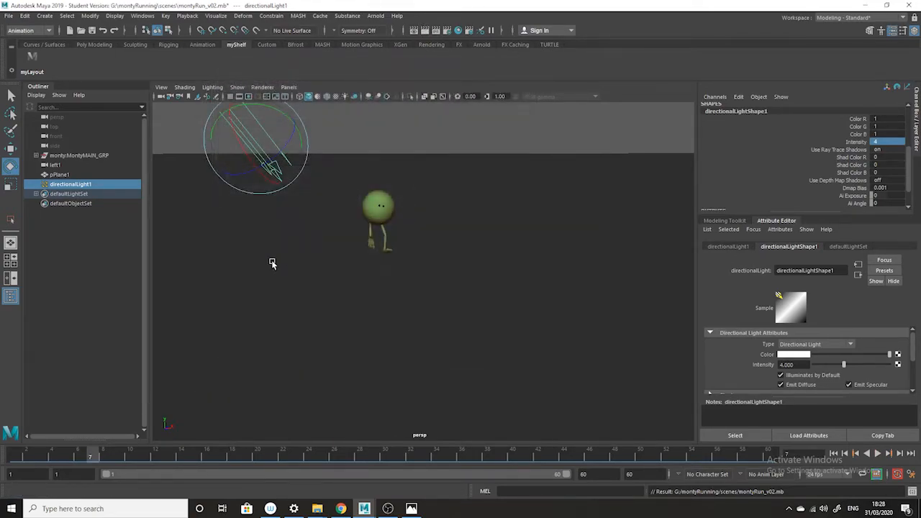
key(alt+v)
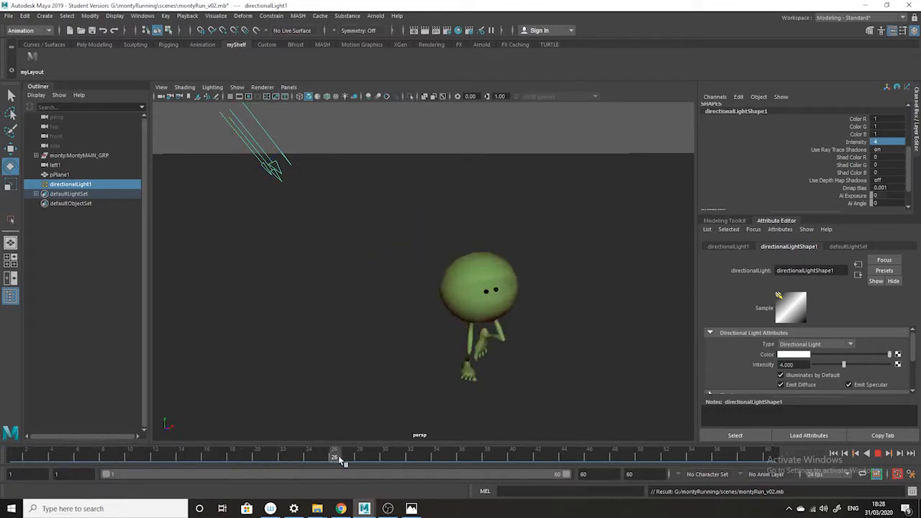
drag(372, 458, 27, 425)
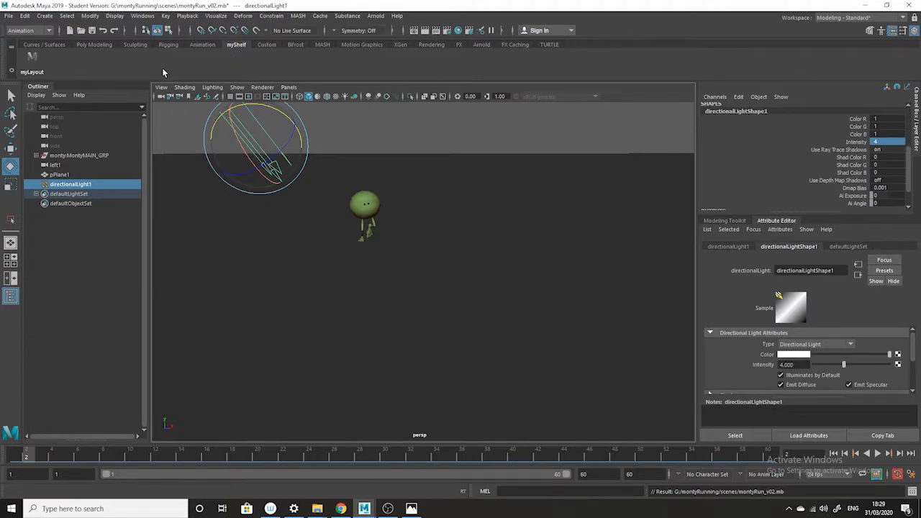
- Create a new camera and show cameras in the perspective view
click(45, 16)
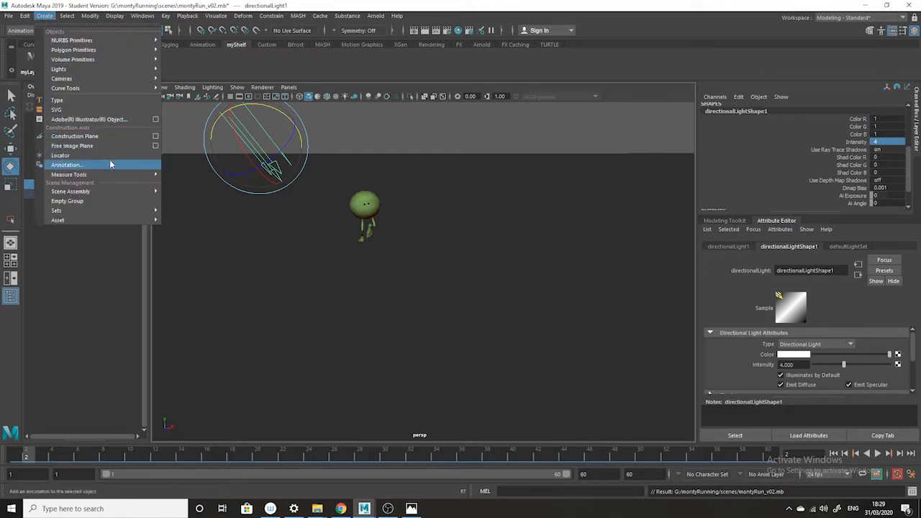
mouse_move(102, 77)
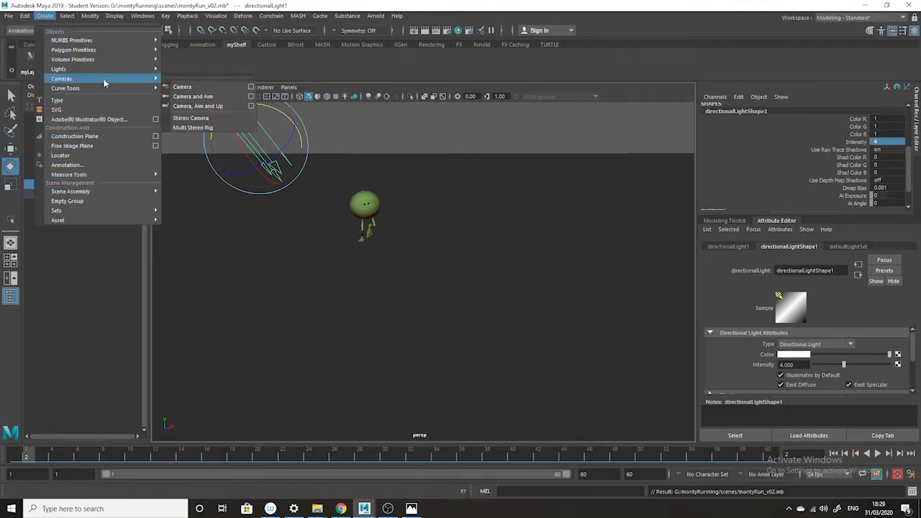
click(211, 88)
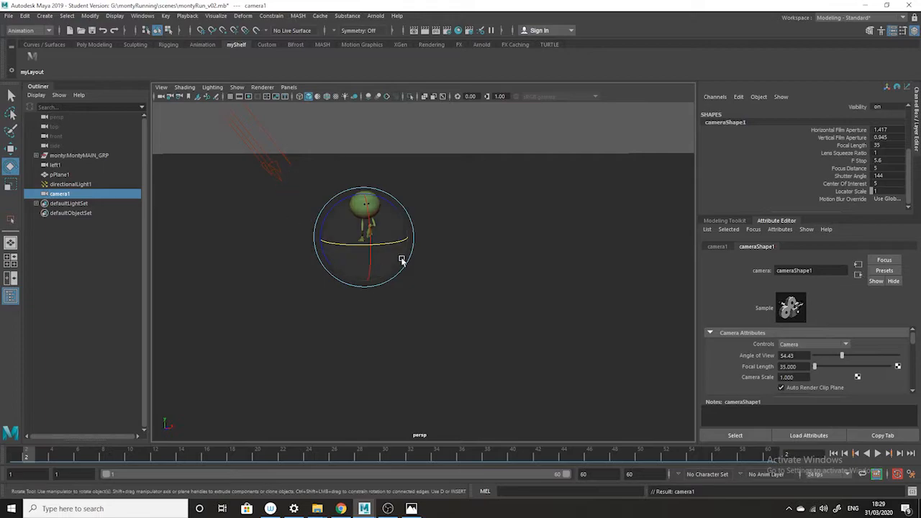
click(237, 87)
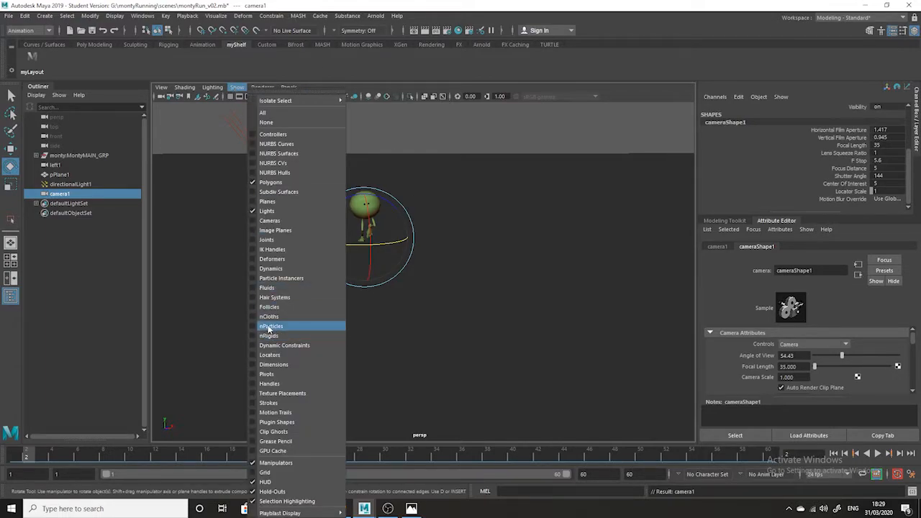
click(270, 221)
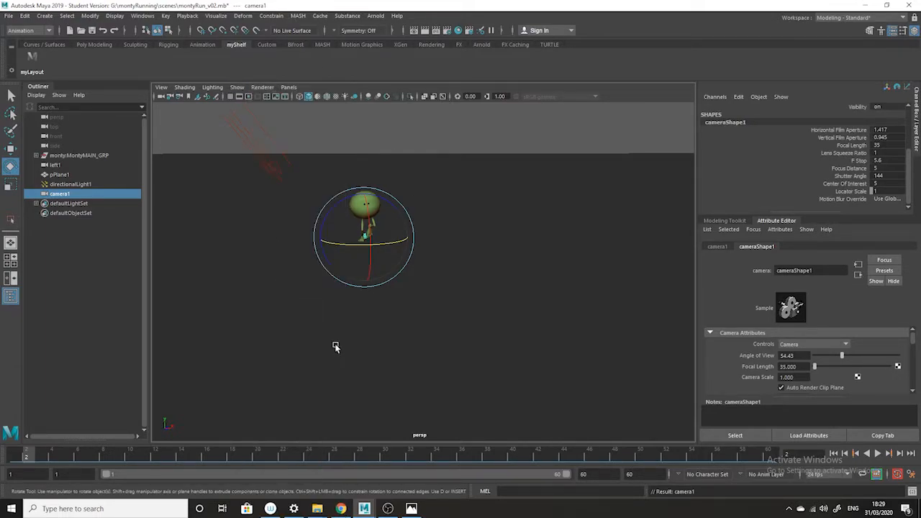
- Look through the new camera and rename it camRender
click(288, 88)
mouse_move(307, 102)
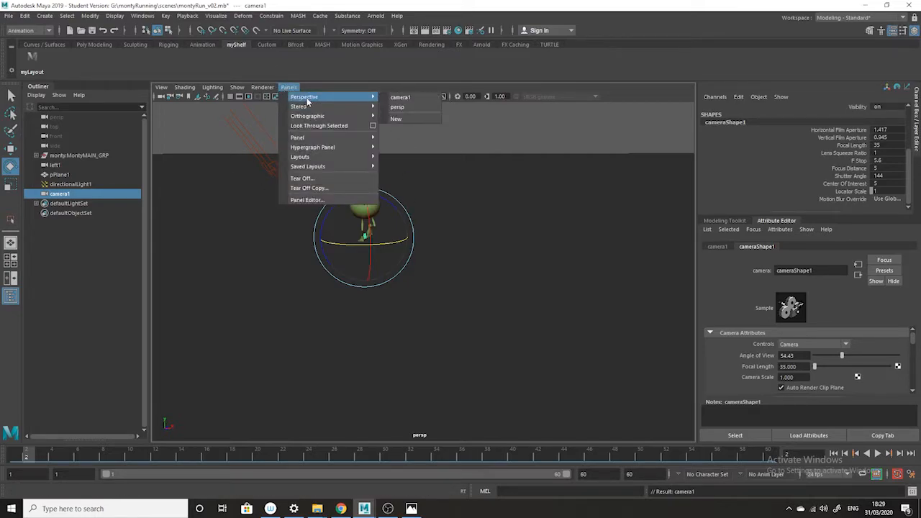
click(414, 99)
double_click(738, 124)
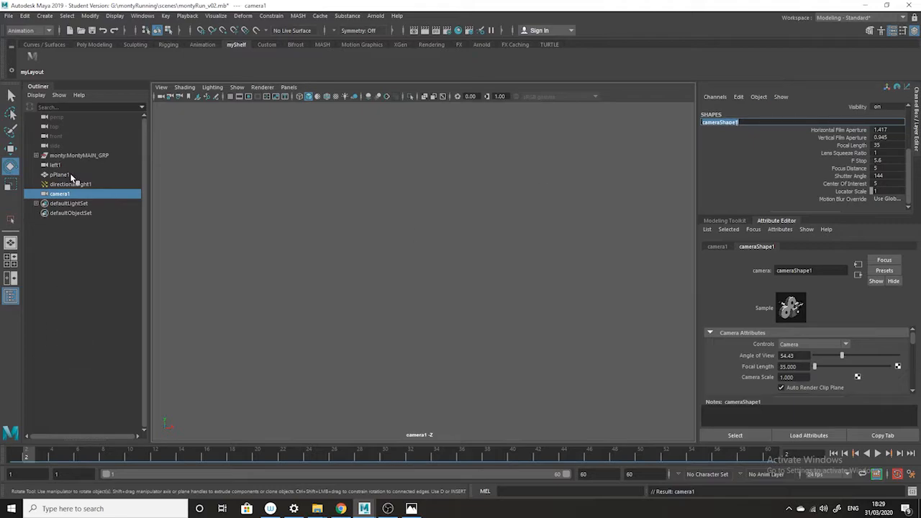
double_click(61, 194)
text(ca)
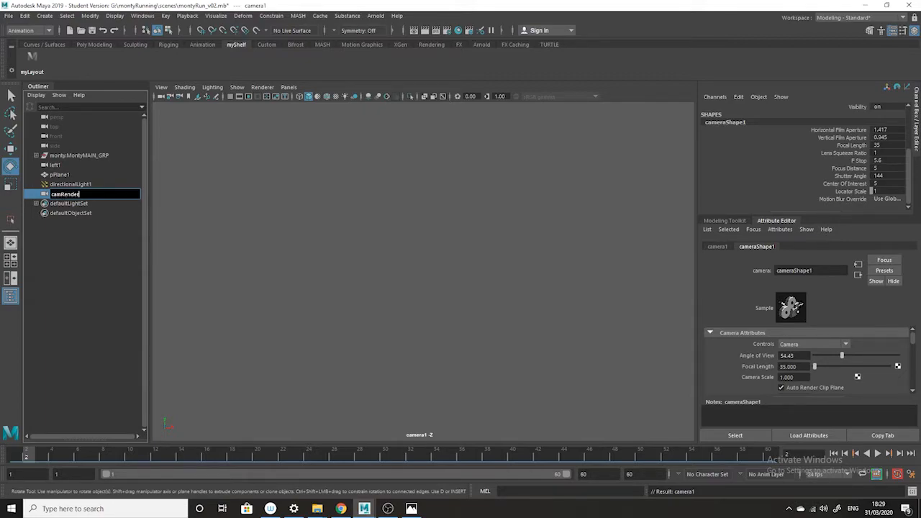
key(Return)
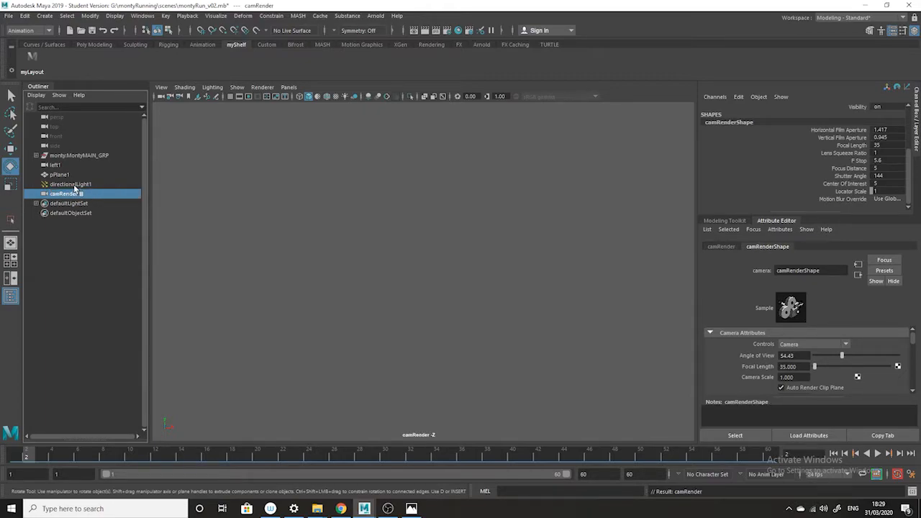
- Looking through camRender, frame the whole character from a distance at frame 1 and key the camera there
click(292, 89)
mouse_move(302, 98)
click(403, 98)
key(a)
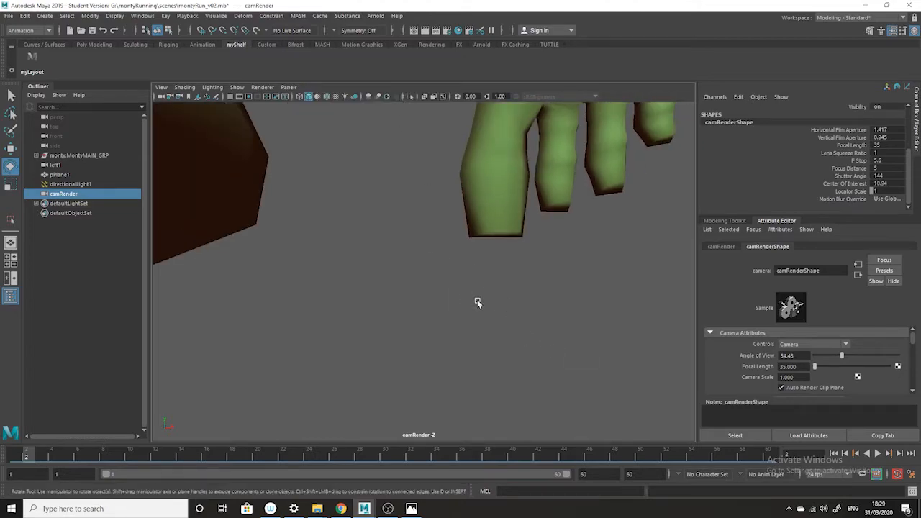
alt+drag(533, 330, 541, 350)
alt+middle_drag(542, 350, 552, 339)
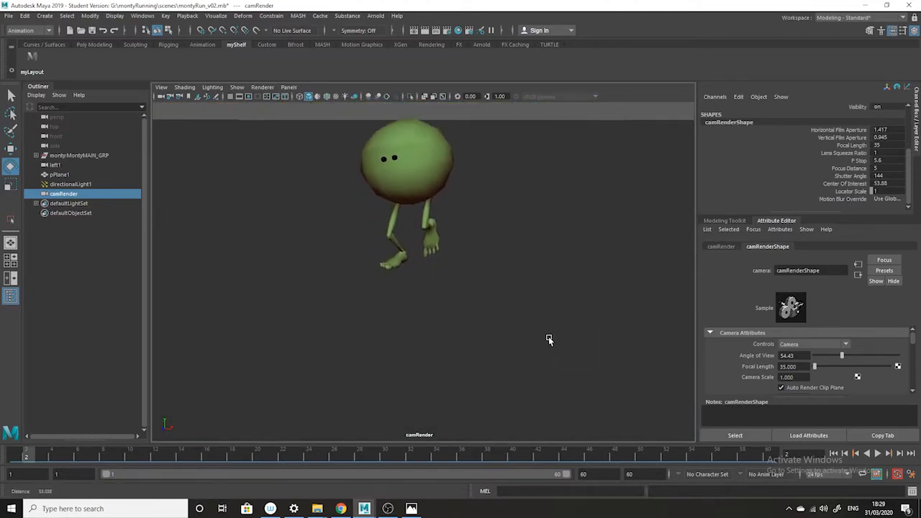
scroll(551, 339, down, 3)
drag(33, 458, 13, 456)
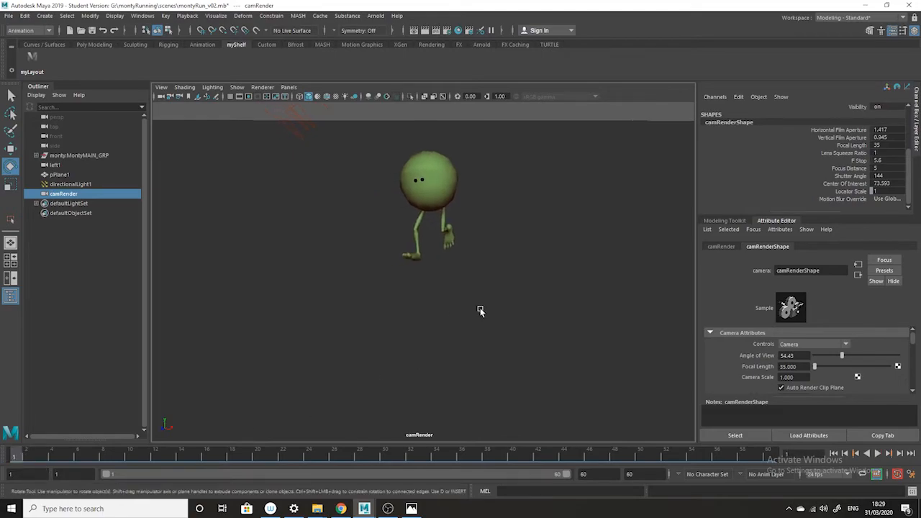
scroll(461, 311, down, 5)
alt+drag(454, 295, 453, 293)
key(s)
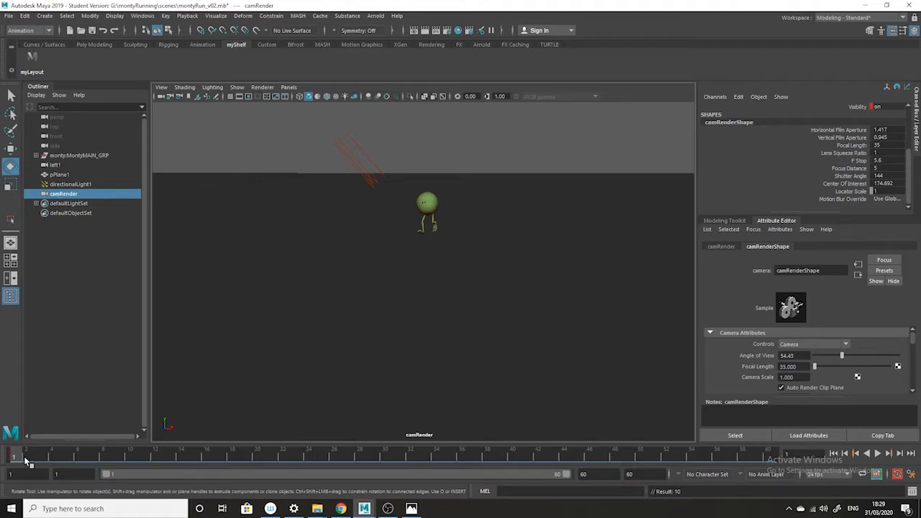
- Reframe the running character through camRender at frames 18 and 24, keying the camera at both
drag(110, 461, 232, 458)
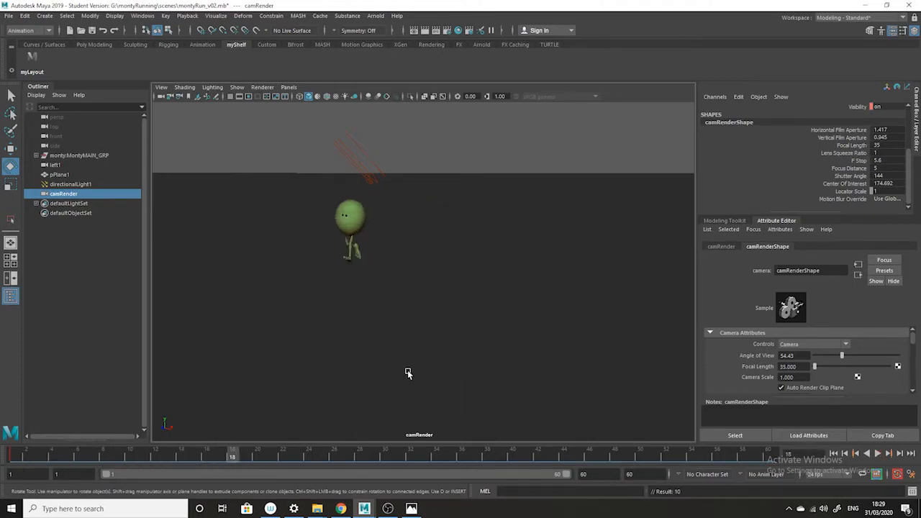
mouse_move(349, 362)
alt+mouse_down()
mouse_move(415, 360)
mouse_move(323, 360)
mouse_move(347, 350)
alt+mouse_up()
drag(230, 453, 308, 448)
alt+drag(390, 367, 329, 438)
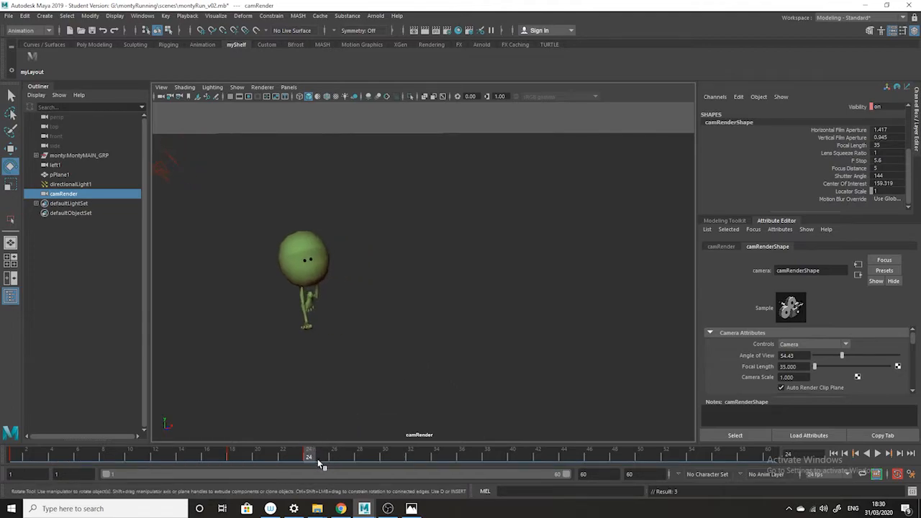
- Shift the camera key at frame 24 to frame 31 and adjust the camera angle on the character
shift+drag(297, 456, 399, 457)
alt+drag(449, 388, 403, 379)
drag(398, 460, 436, 407)
- Reframe camRender to a side view of the whole character at frame 44 and key the camera
click(564, 451)
alt+drag(513, 375, 536, 375)
mouse_move(541, 367)
alt+middle_down()
mouse_move(335, 316)
mouse_move(384, 330)
mouse_move(396, 344)
alt+middle_up()
alt+middle_drag(306, 344, 380, 346)
mouse_move(380, 347)
alt+mouse_down()
mouse_move(432, 347)
mouse_move(423, 360)
mouse_move(492, 374)
mouse_move(453, 371)
mouse_move(460, 375)
alt+mouse_up()
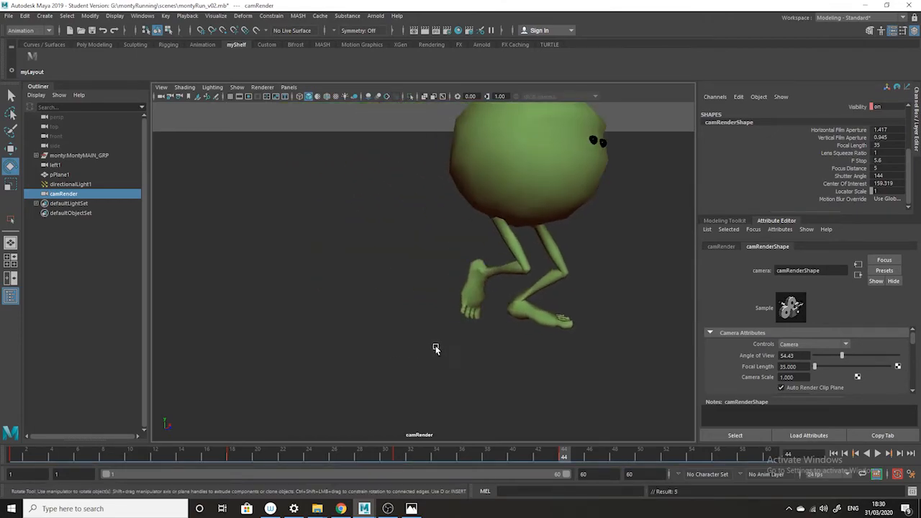
mouse_move(566, 460)
mouse_down()
mouse_move(7, 382)
mouse_move(135, 381)
mouse_move(566, 451)
mouse_up()
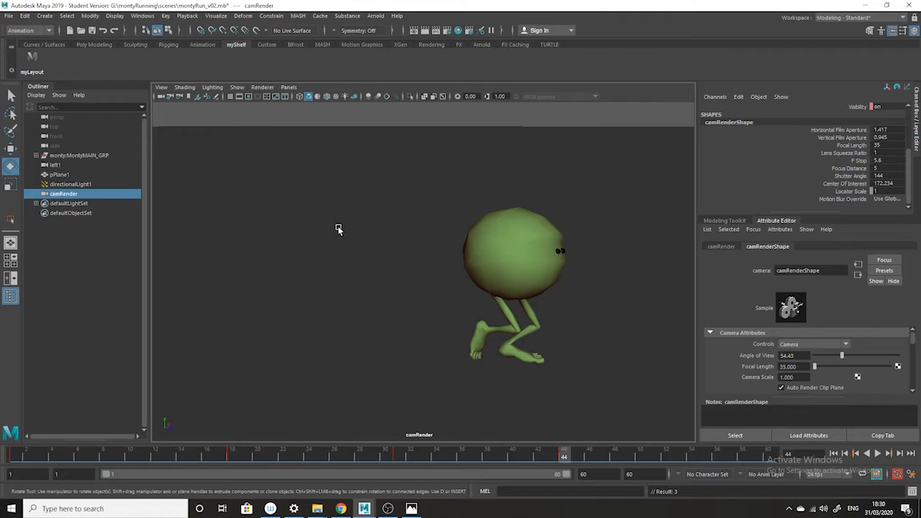
- Return to the persp view and create an editable motion trail for camRender
click(288, 87)
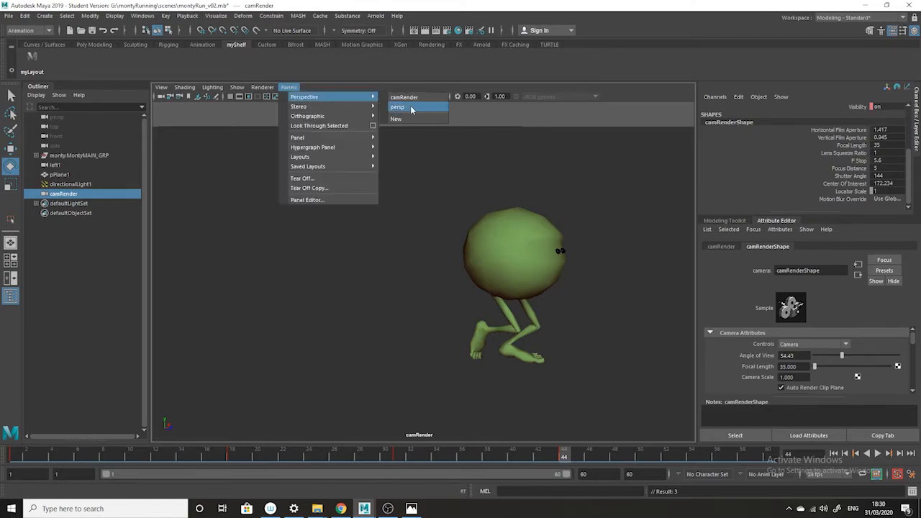
click(411, 108)
scroll(442, 249, down, 5)
alt+middle_drag(500, 305, 491, 263)
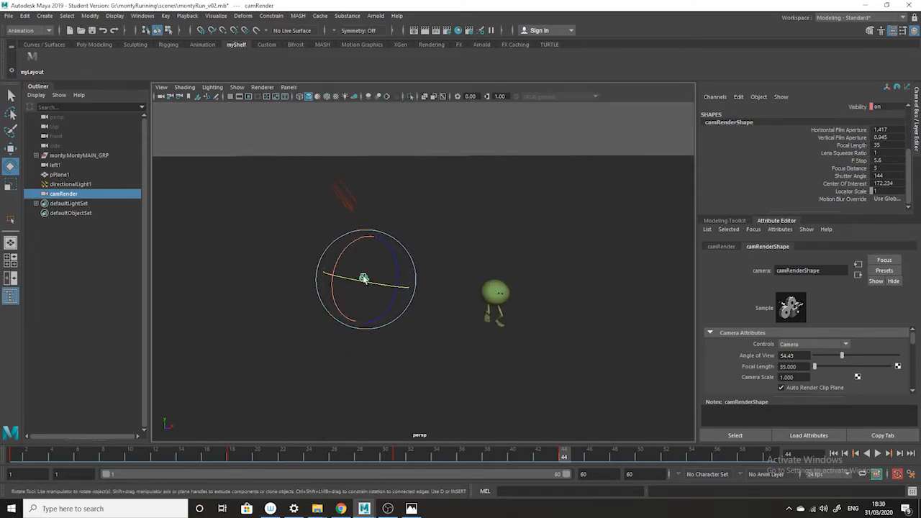
alt+drag(384, 256, 377, 268)
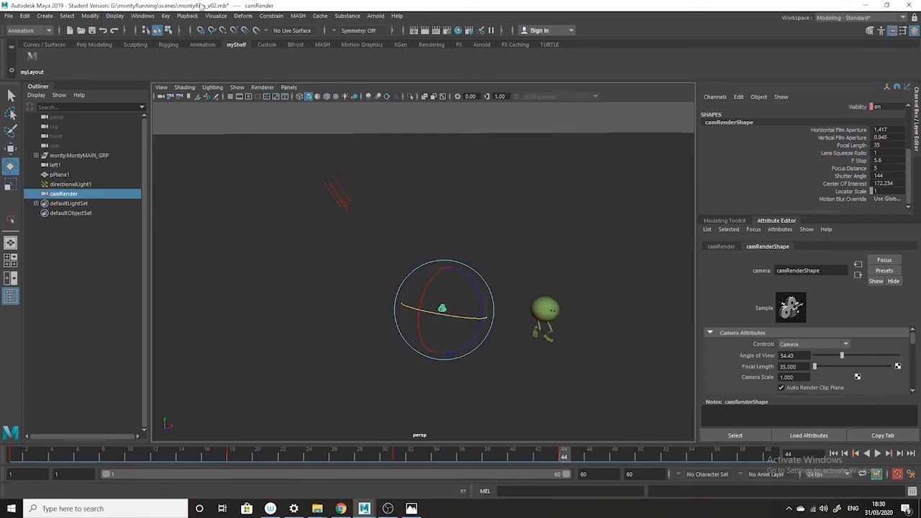
click(219, 18)
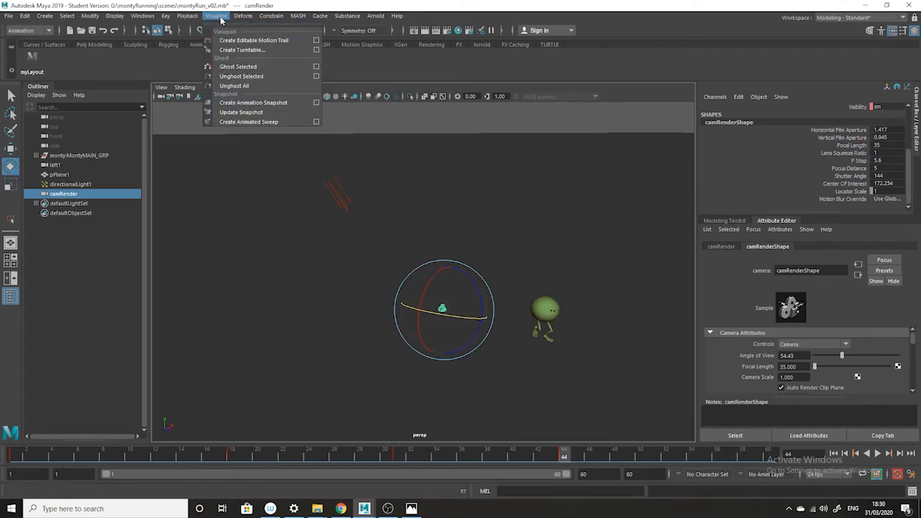
click(238, 41)
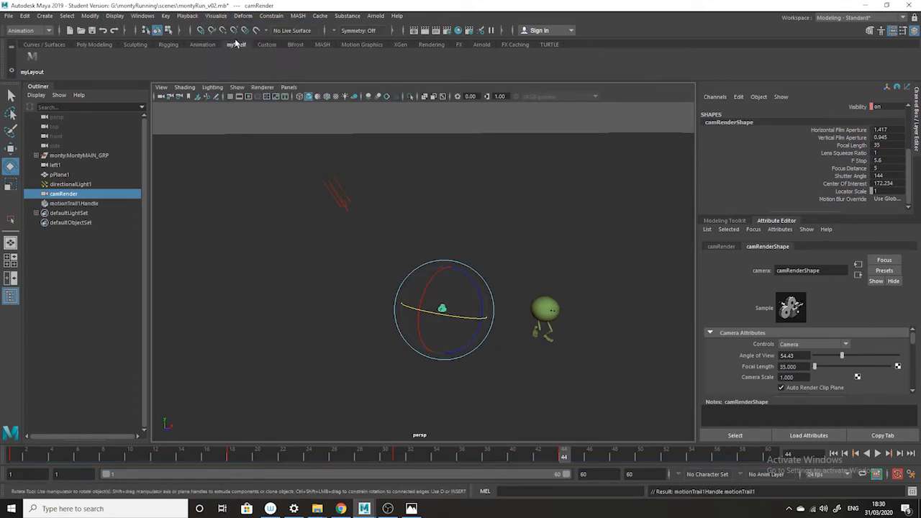
- Display motion trails in the persp view and play the animation from the start to check camRender's path
click(236, 87)
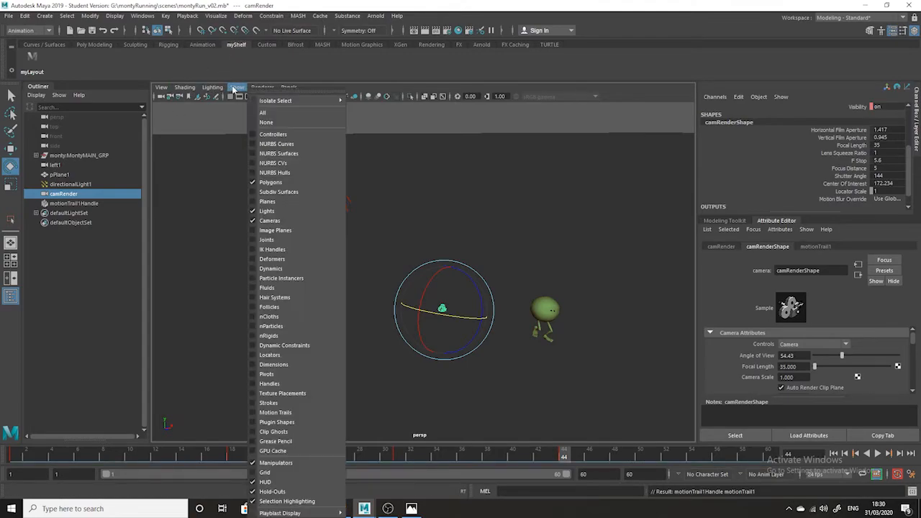
click(277, 413)
alt+drag(574, 364, 520, 397)
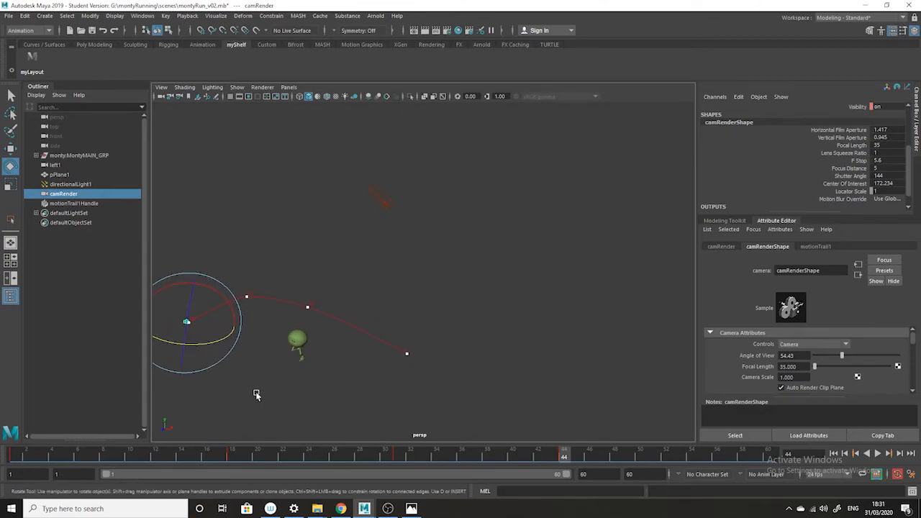
click(21, 461)
key(alt+v)
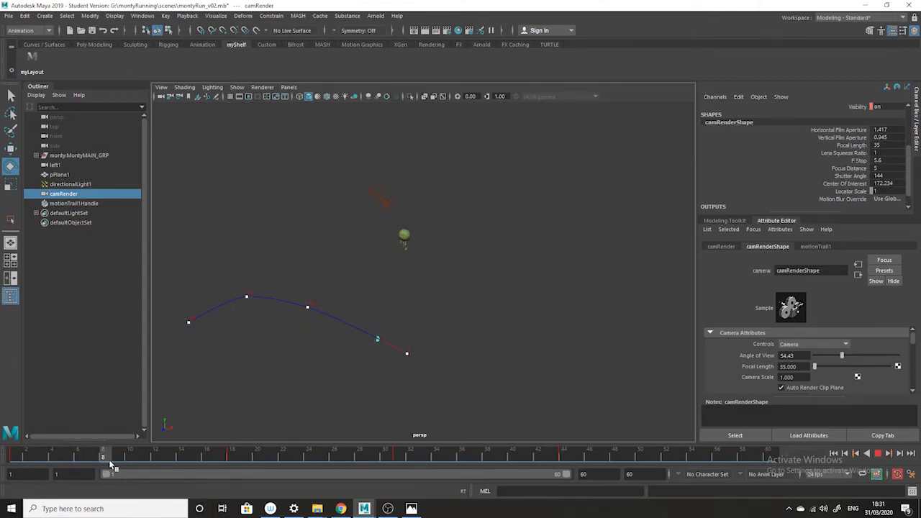
key(alt+v)
- Reshape camRender's path by moving the motion trail point at frame 31 slightly along its Z axis
alt+drag(306, 422, 405, 345)
click(418, 289)
alt+drag(418, 289, 444, 352)
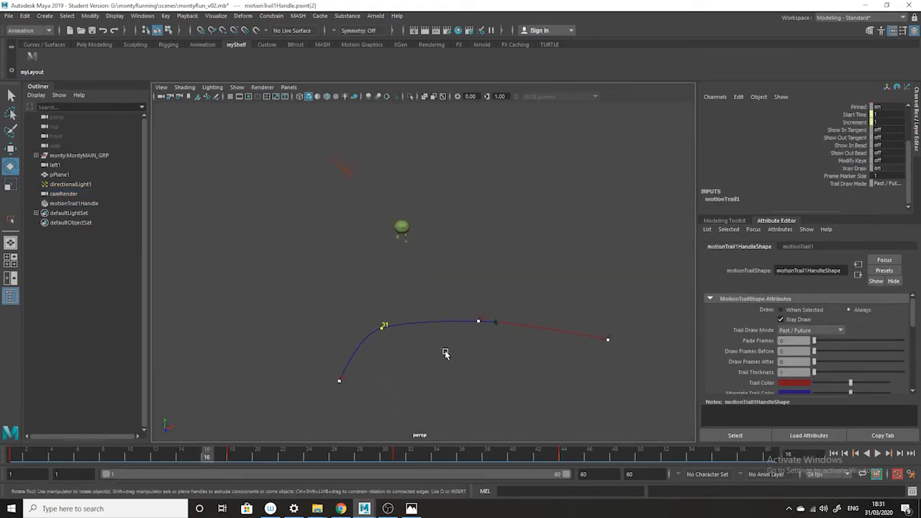
click(11, 149)
click(386, 349)
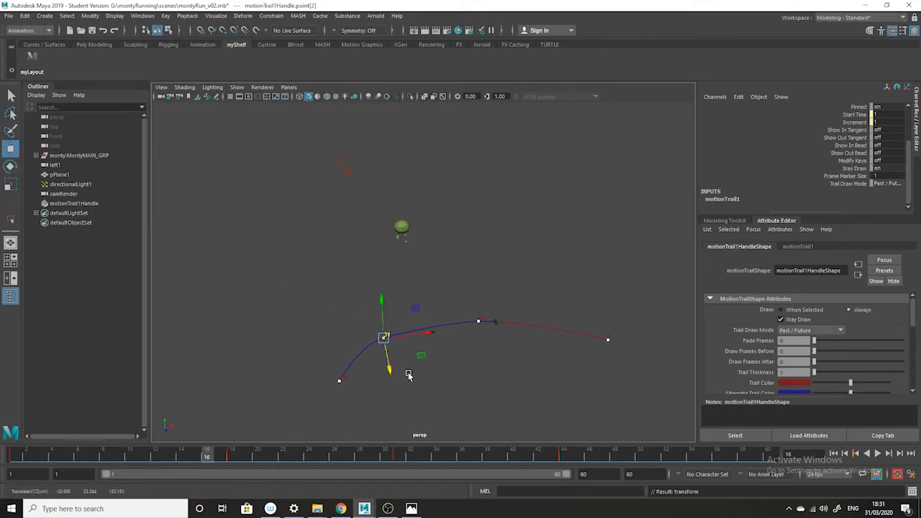
click(407, 375)
- Play the run in a close persp view of the character to examine its movement across the ground plane
alt+drag(407, 386, 465, 368)
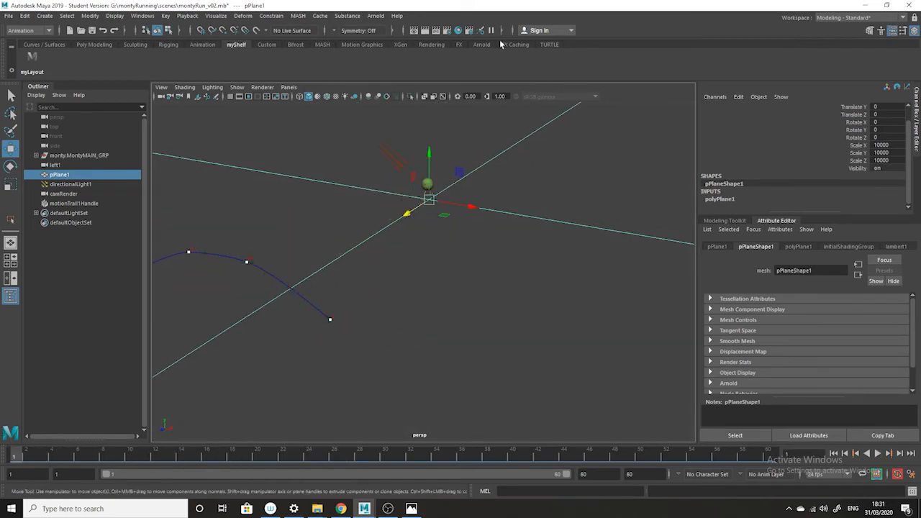
click(289, 87)
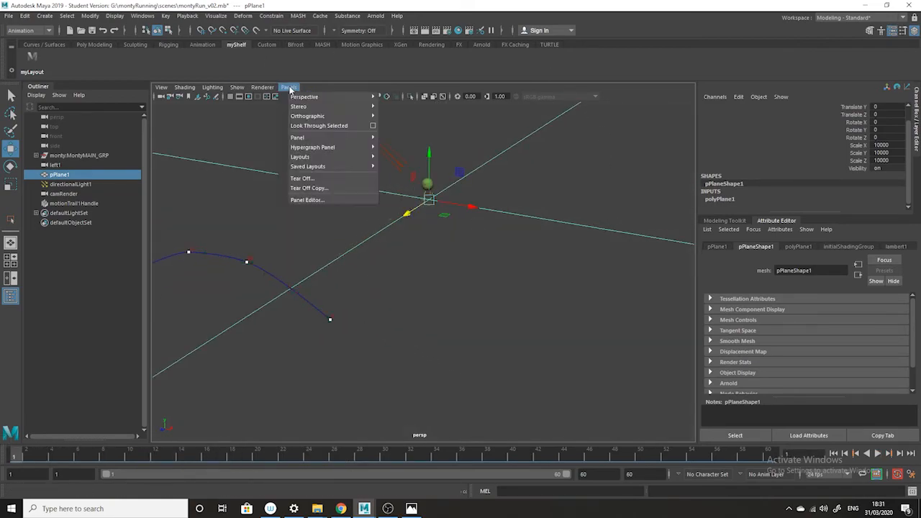
click(642, 351)
scroll(427, 345, down, 3)
alt+drag(428, 346, 527, 330)
alt+right_drag(415, 283, 481, 347)
alt+right_drag(415, 285, 496, 353)
alt+middle_drag(397, 266, 469, 315)
alt+right_drag(327, 369, 389, 426)
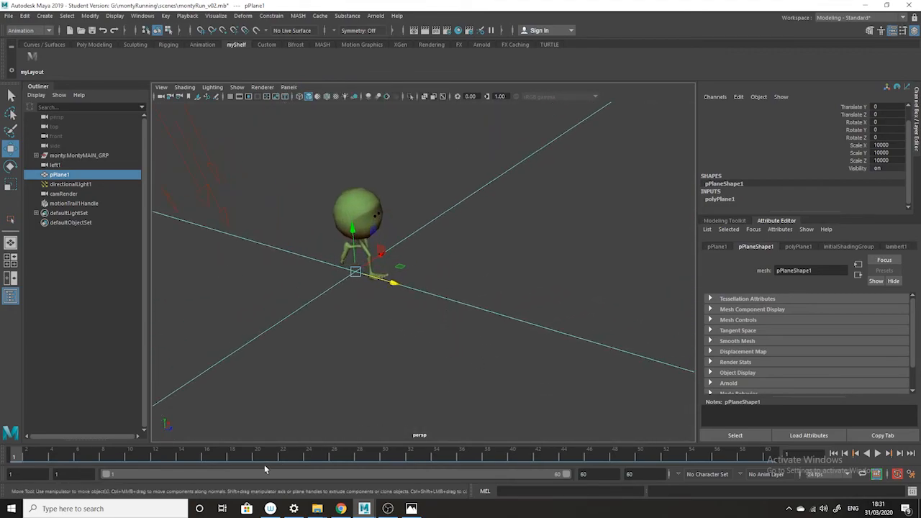
key(alt+v)
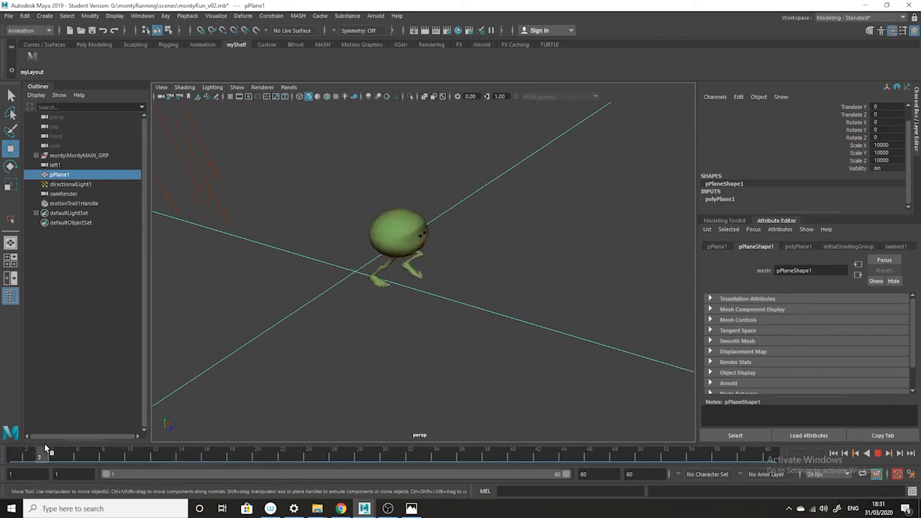
key(alt+v)
- Scrub the run back to frame 1 and inspect the character's feet on the plane from a low side angle
alt+drag(154, 427, 519, 384)
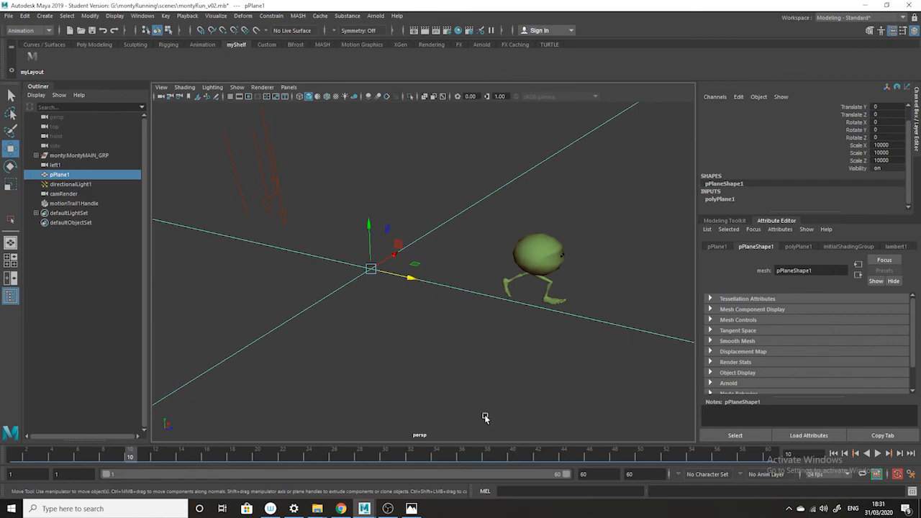
drag(375, 461, 14, 441)
alt+drag(374, 298, 366, 292)
alt+drag(303, 308, 273, 360)
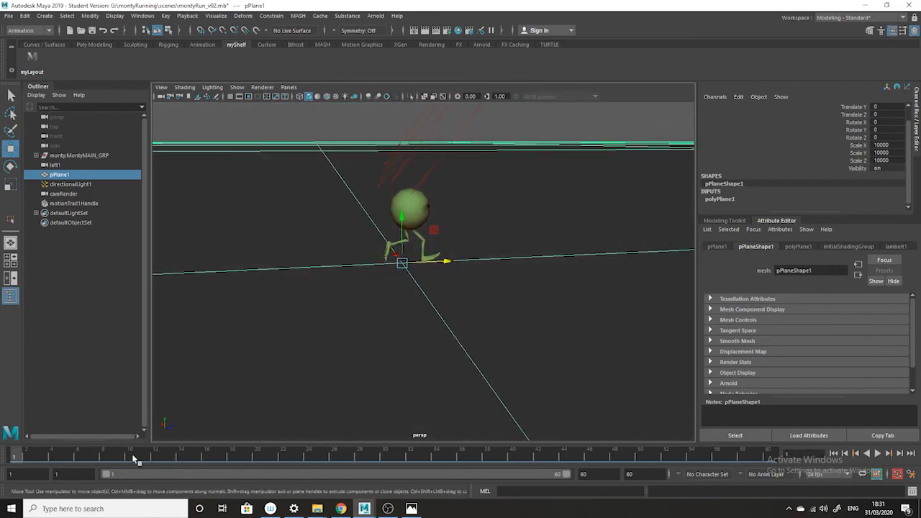